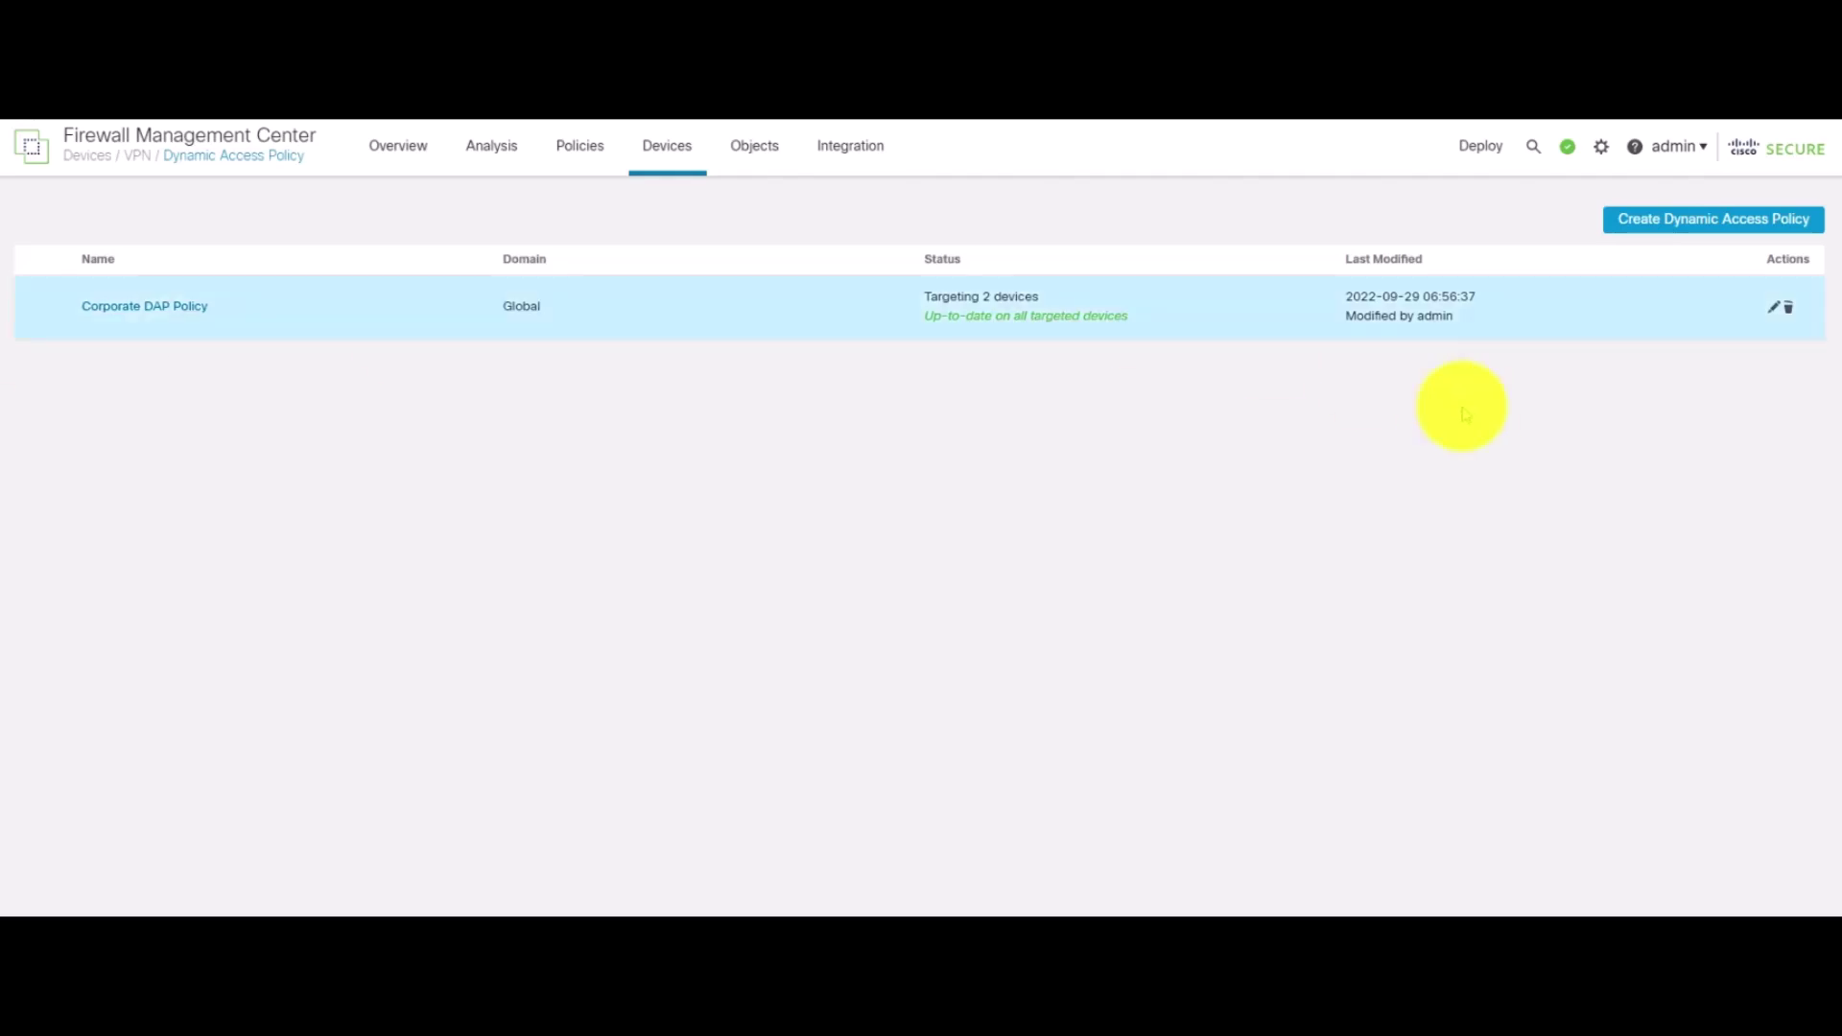
# - Start a new Dynamic Access Policy, view the HostScan package list, then cancel without saving
pyautogui.click(1655, 219)
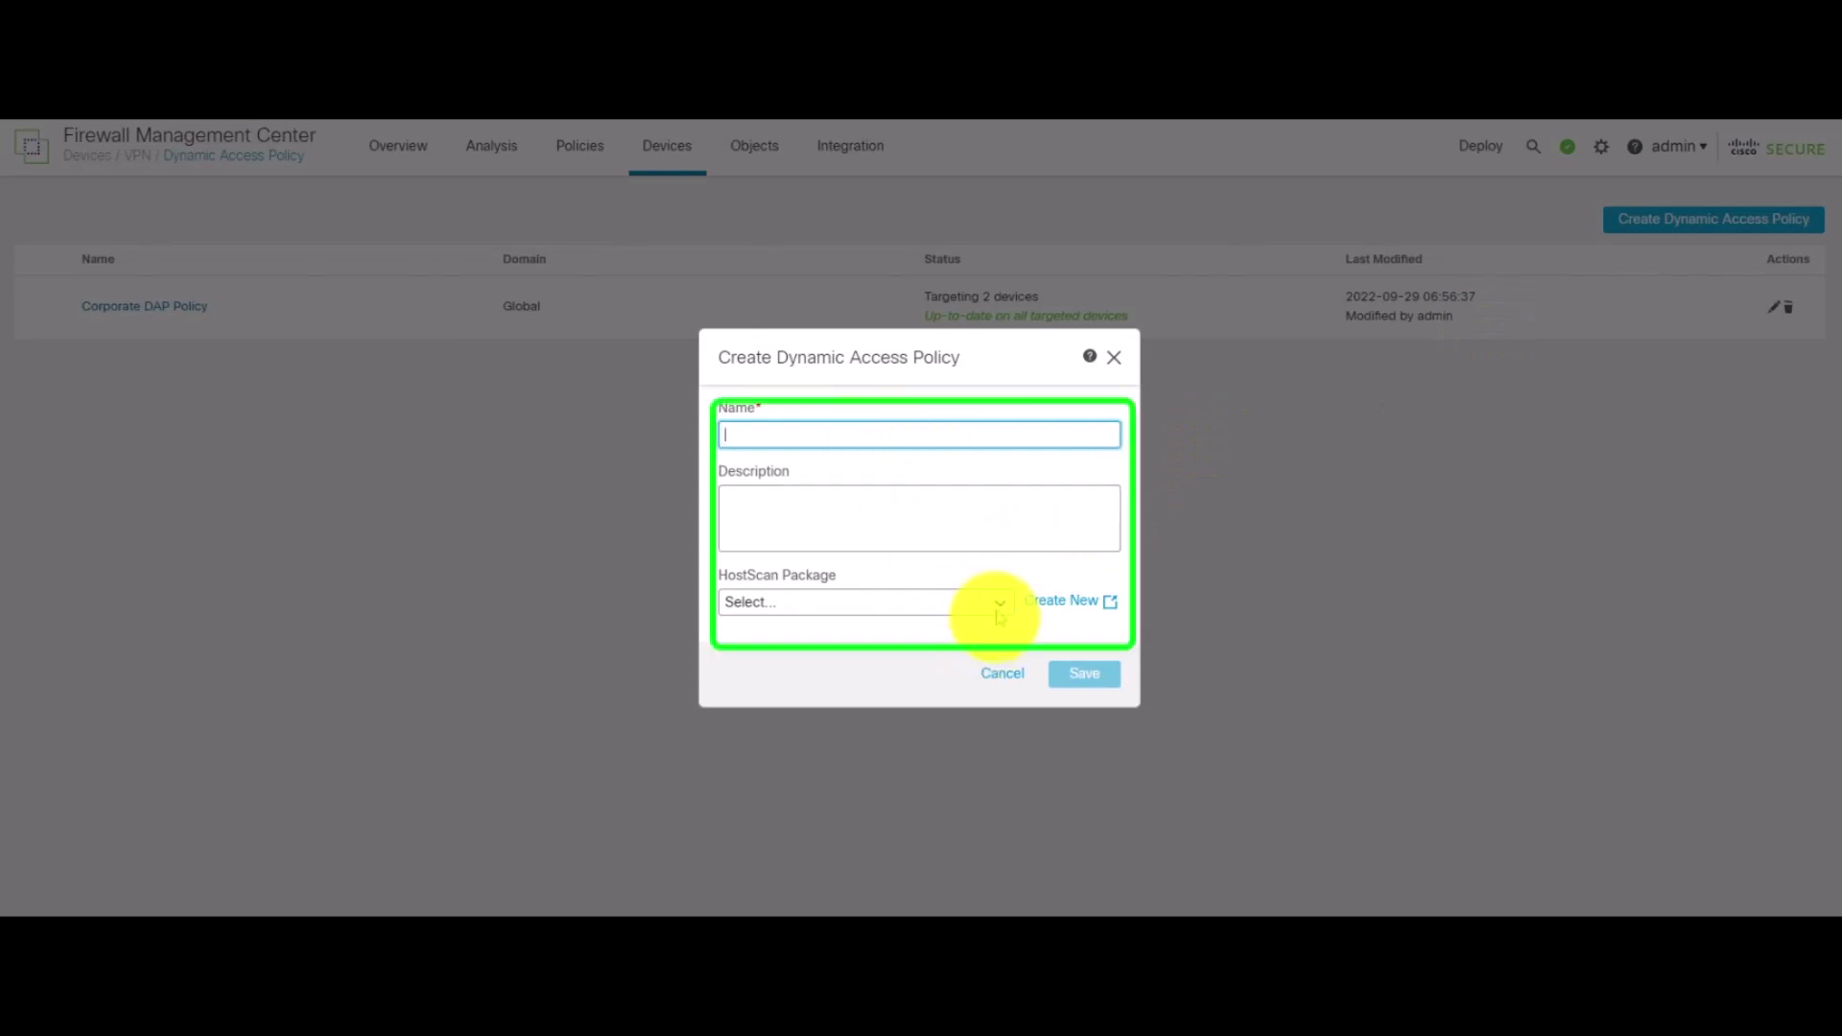
pyautogui.click(967, 611)
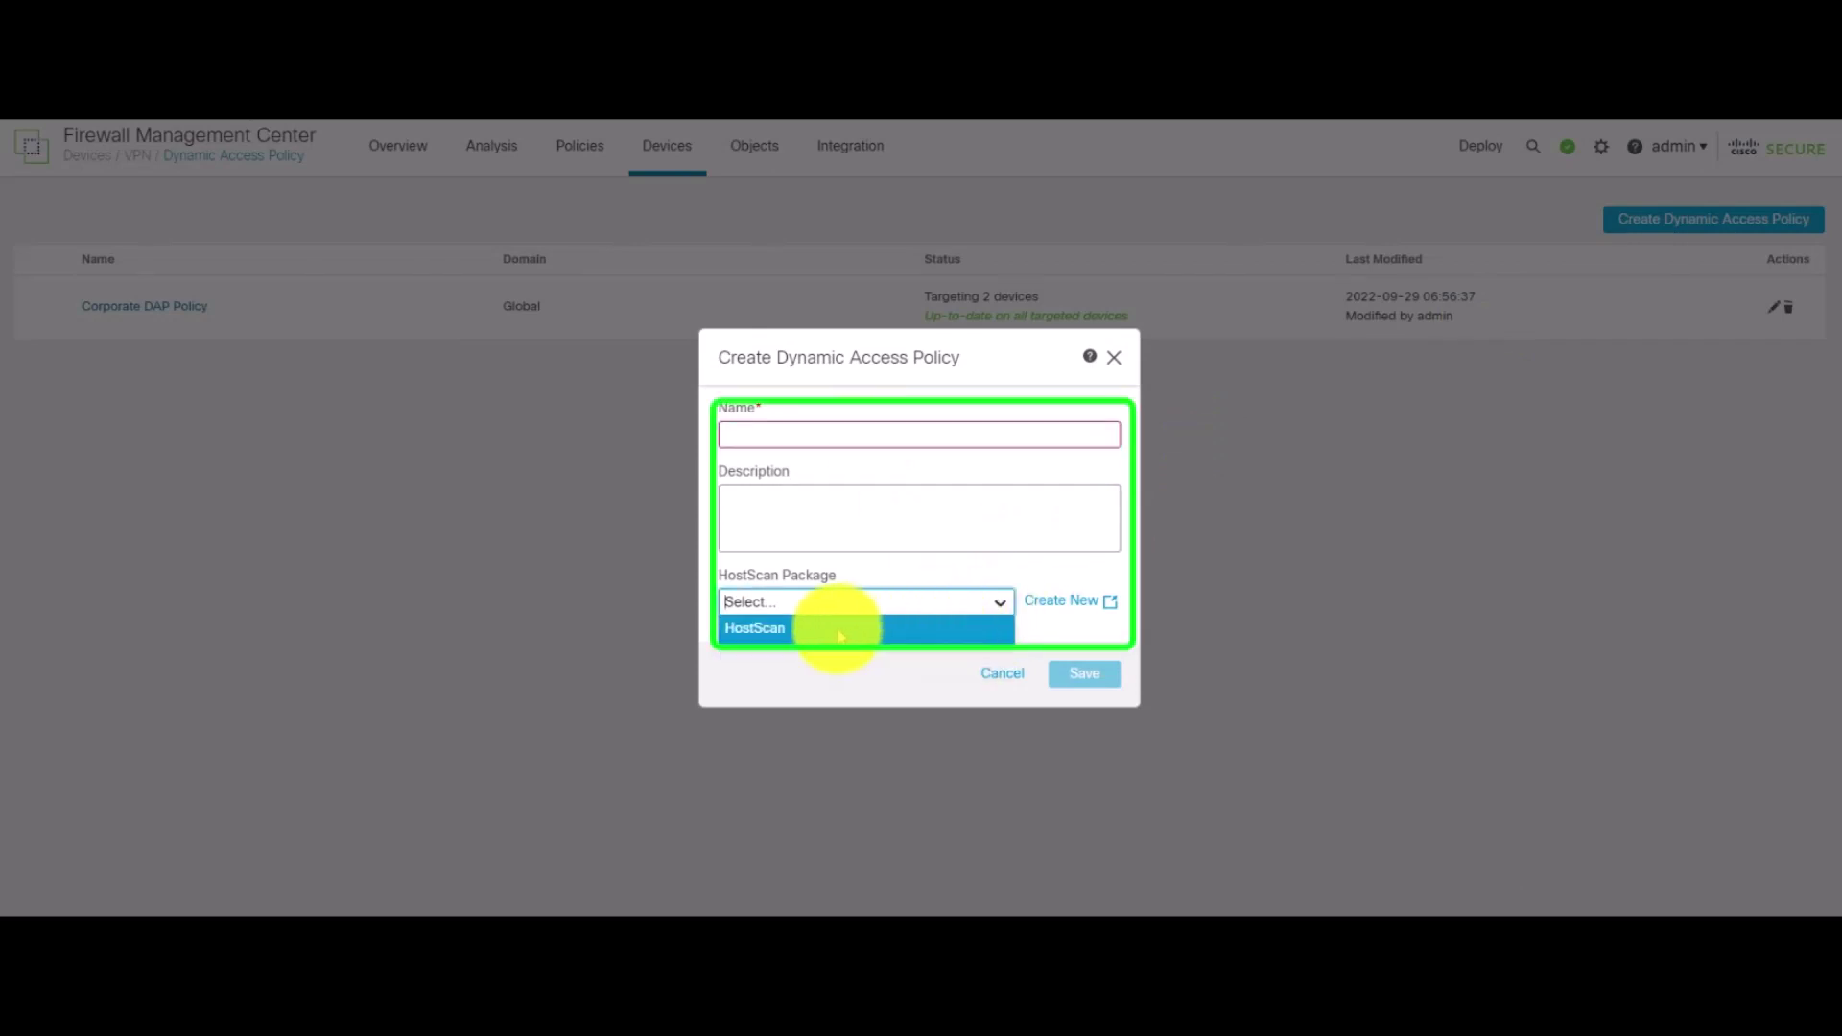
pyautogui.click(1002, 672)
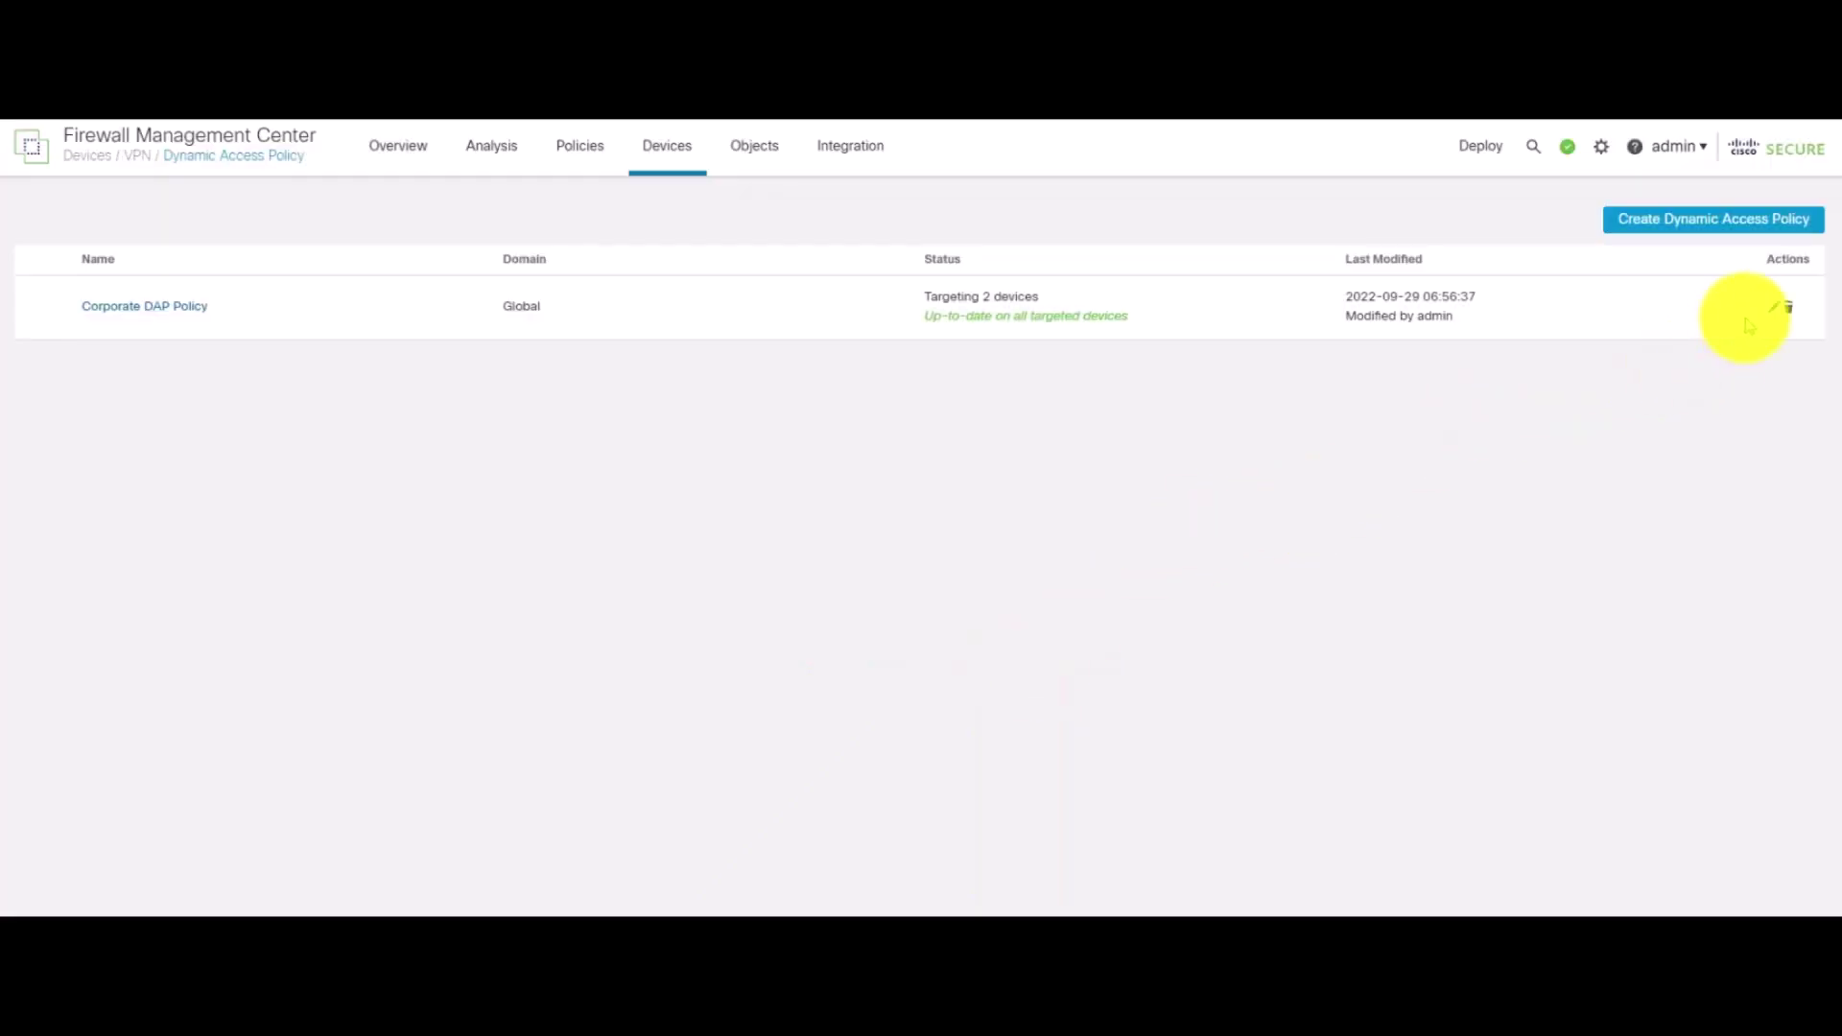
pyautogui.click(1774, 310)
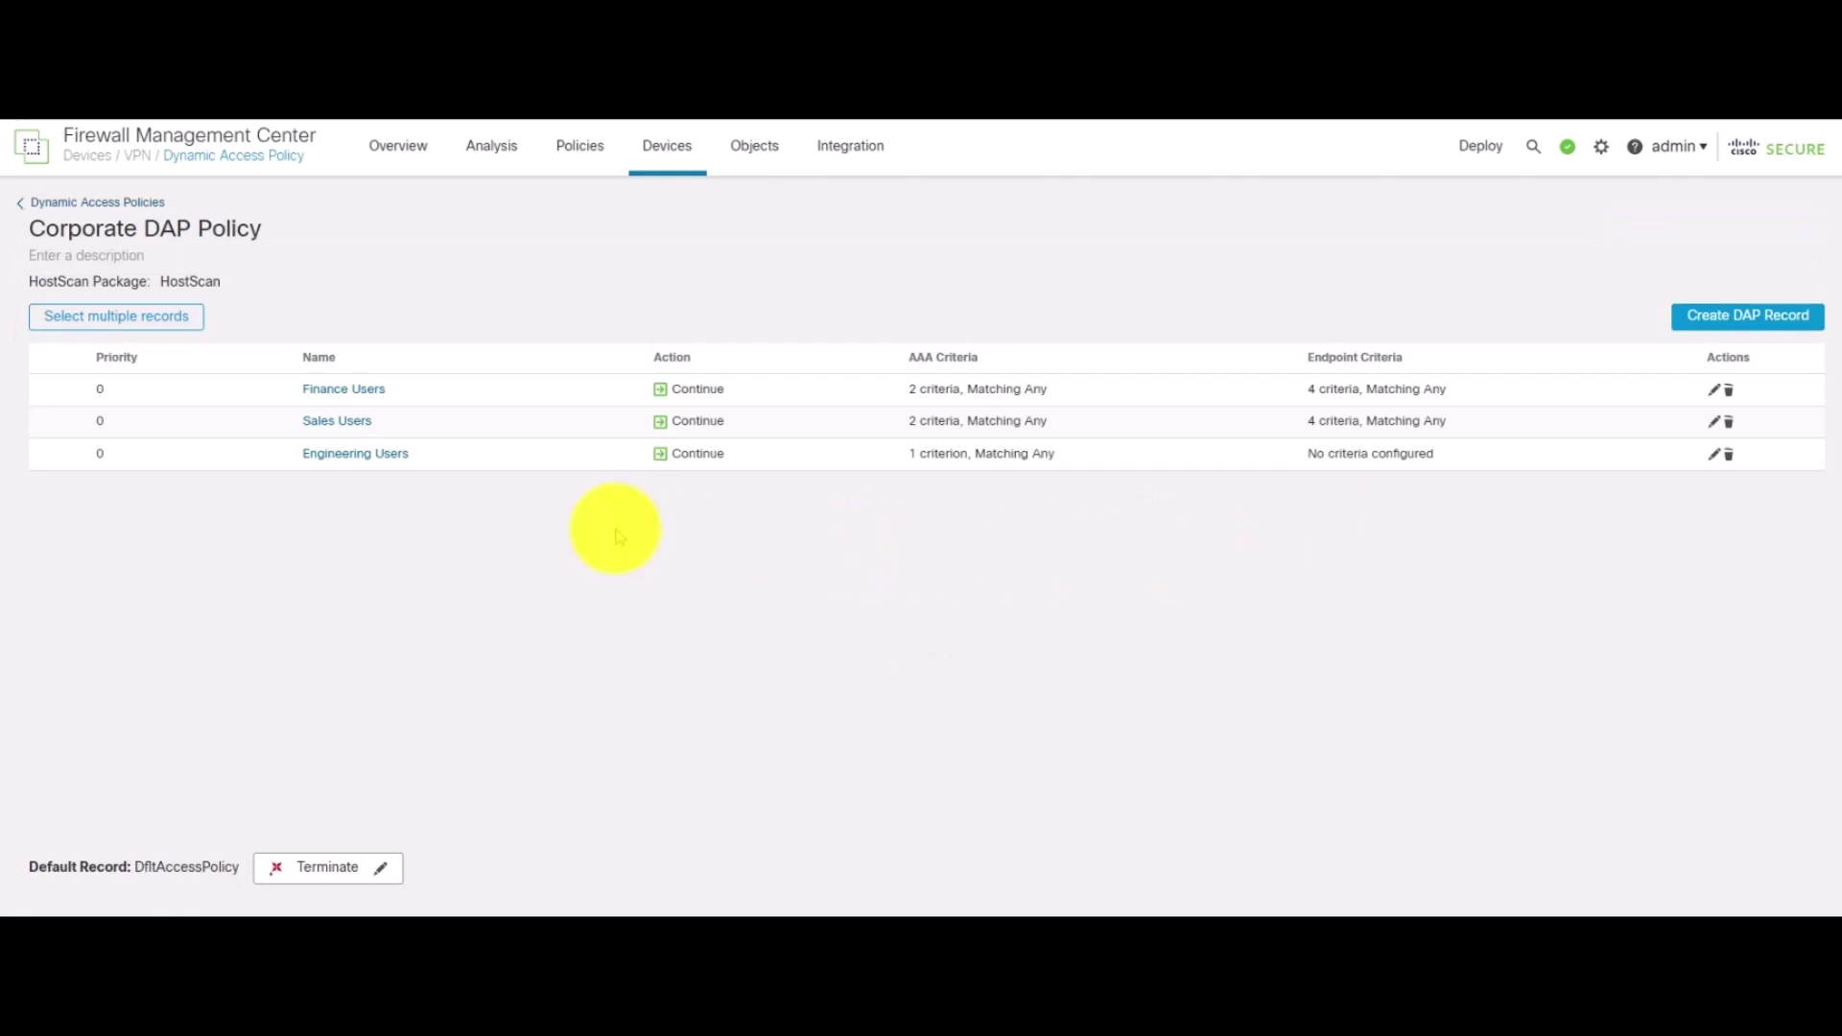
pyautogui.click(1713, 389)
pyautogui.click(184, 218)
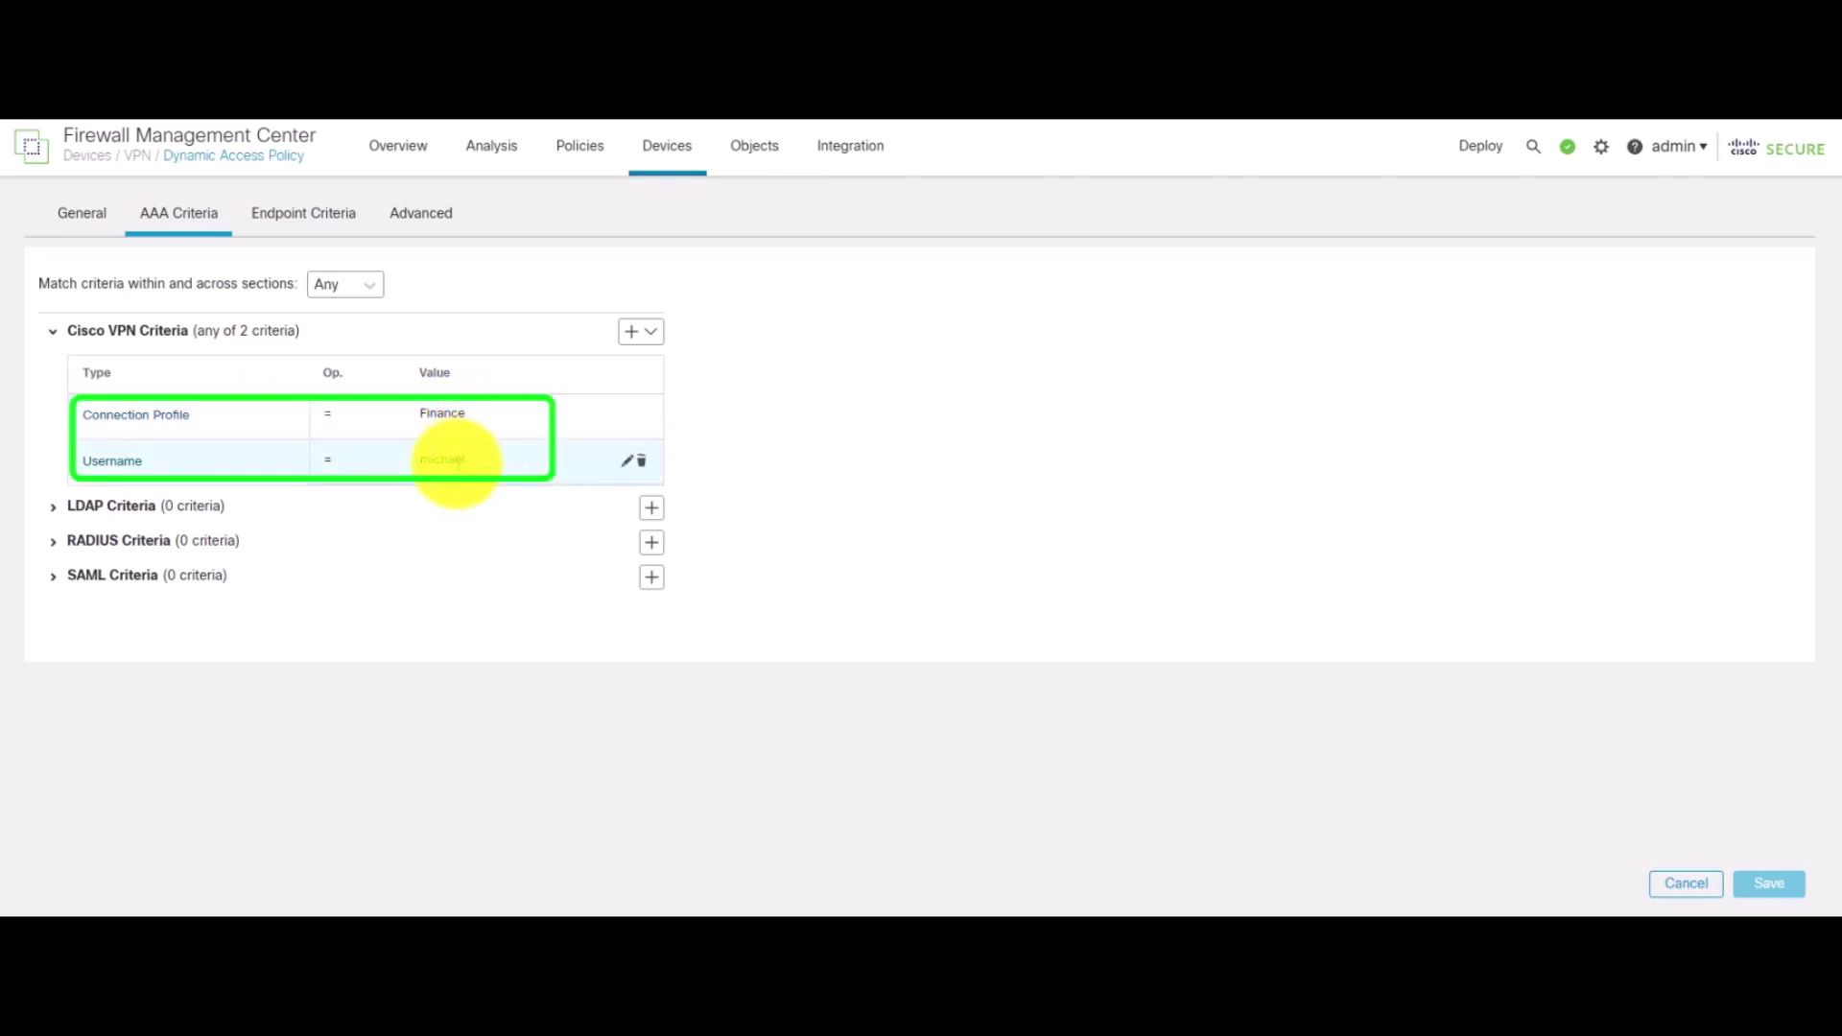
pyautogui.click(305, 216)
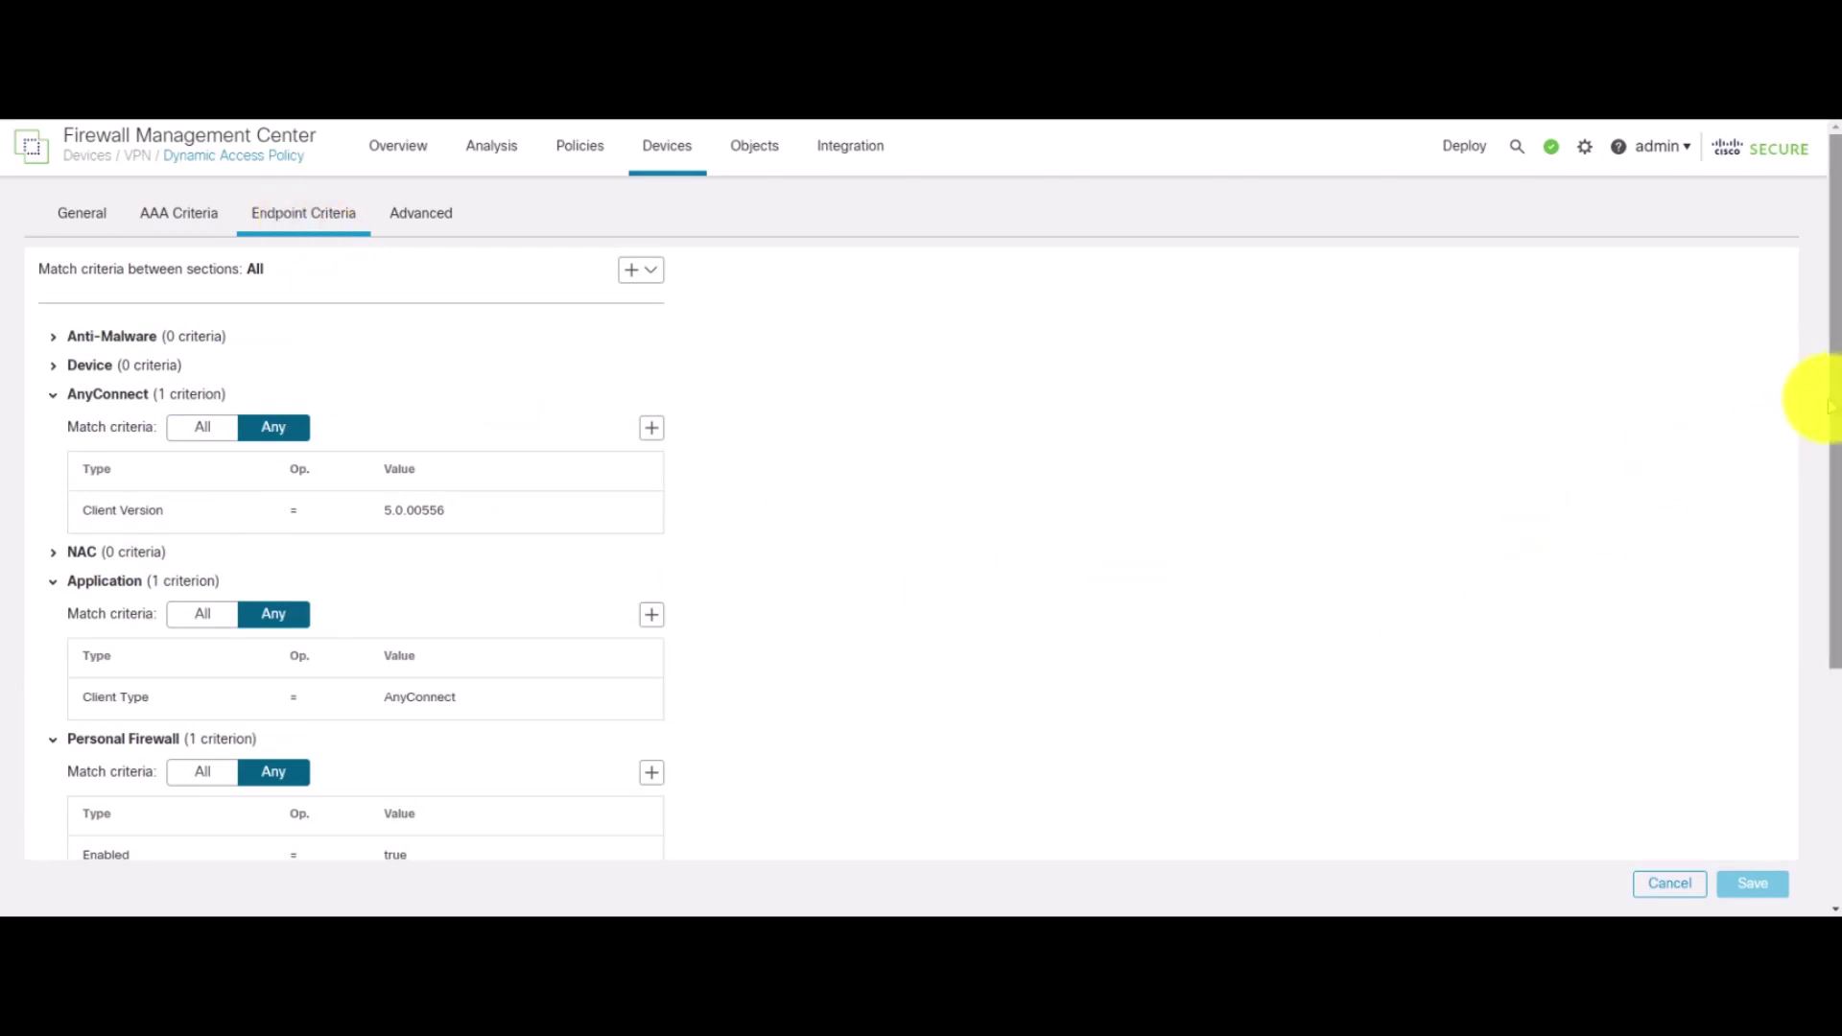
pyautogui.moveTo(1832, 403); pyautogui.dragTo(1816, 300)
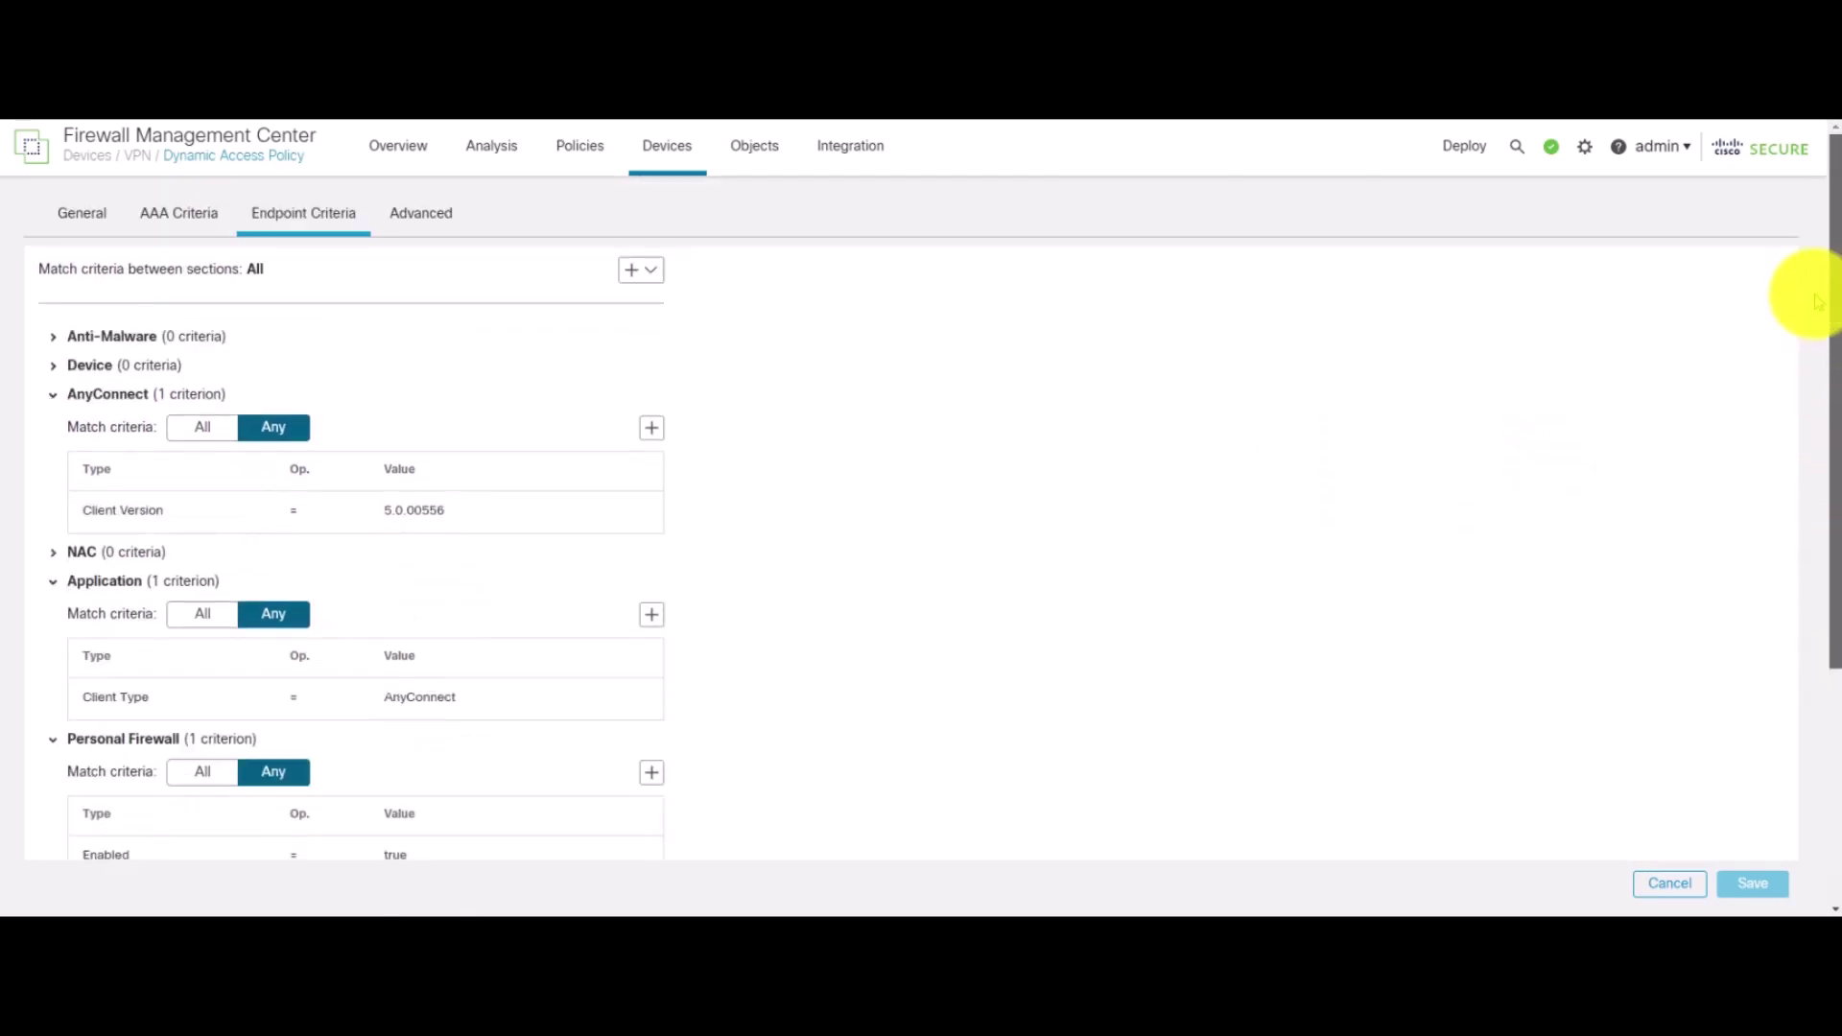
pyautogui.click(1670, 884)
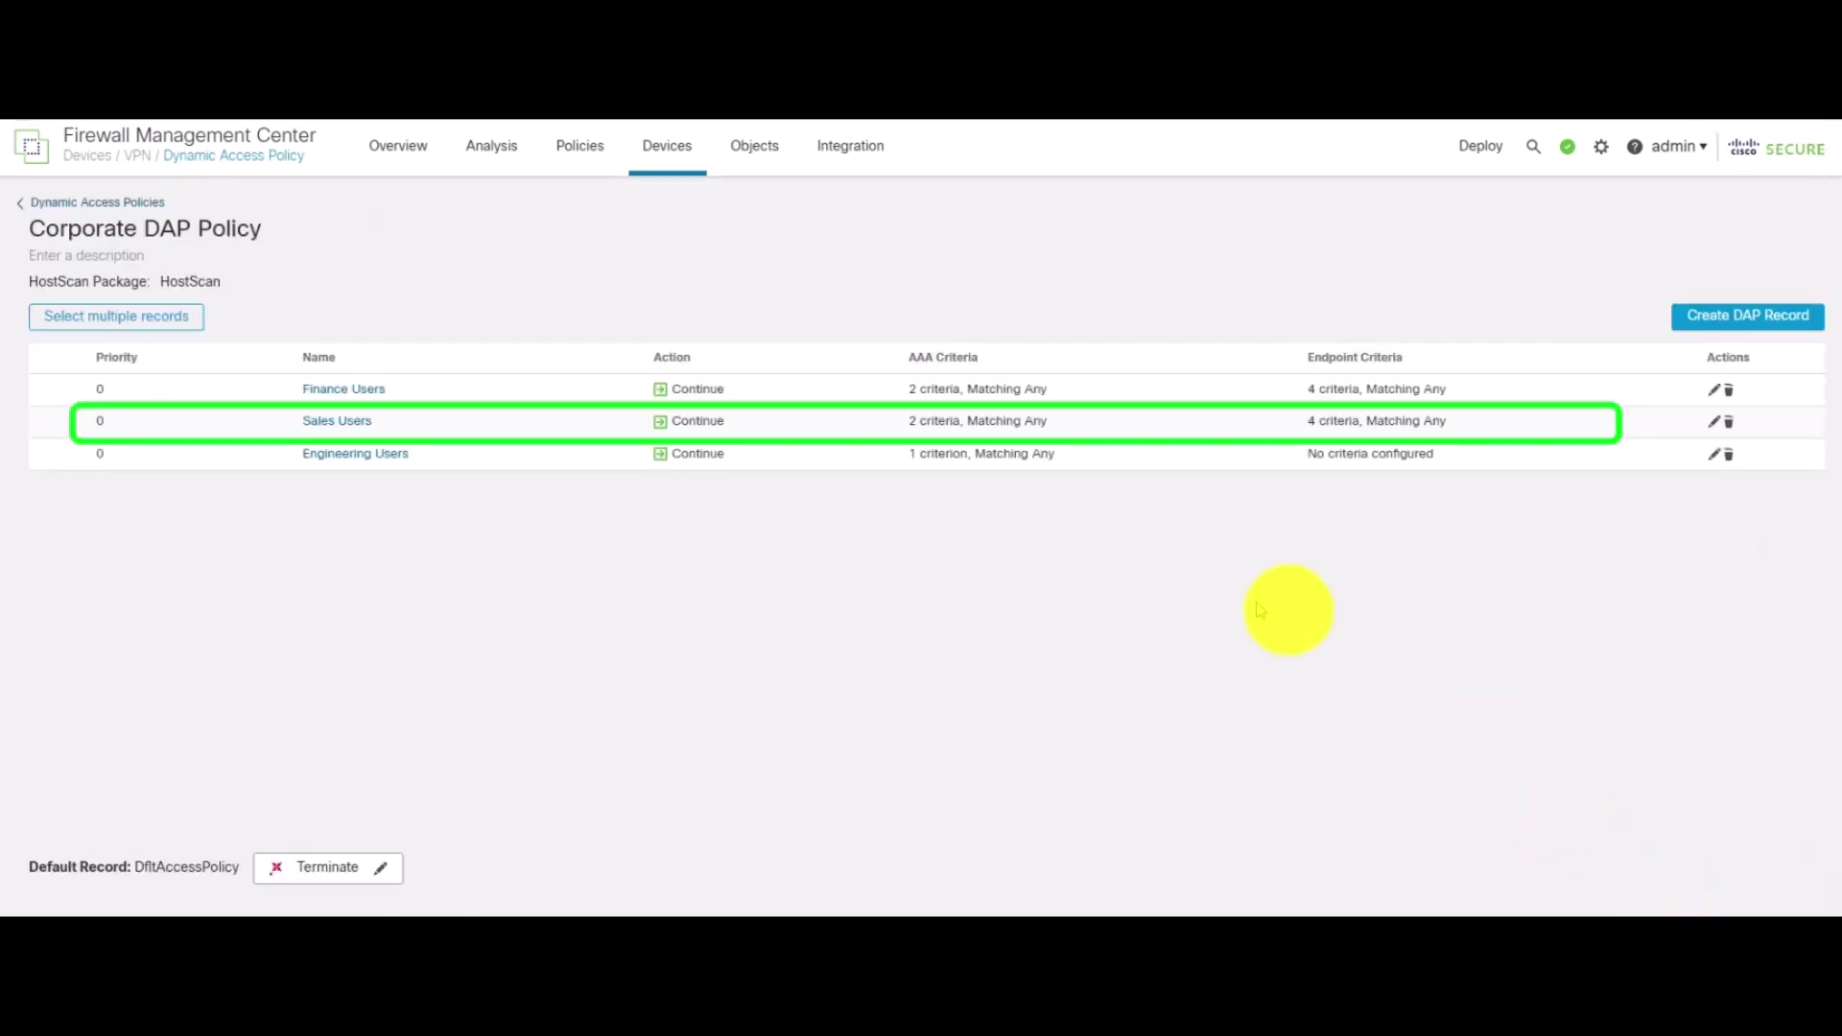
pyautogui.click(1714, 423)
pyautogui.click(187, 211)
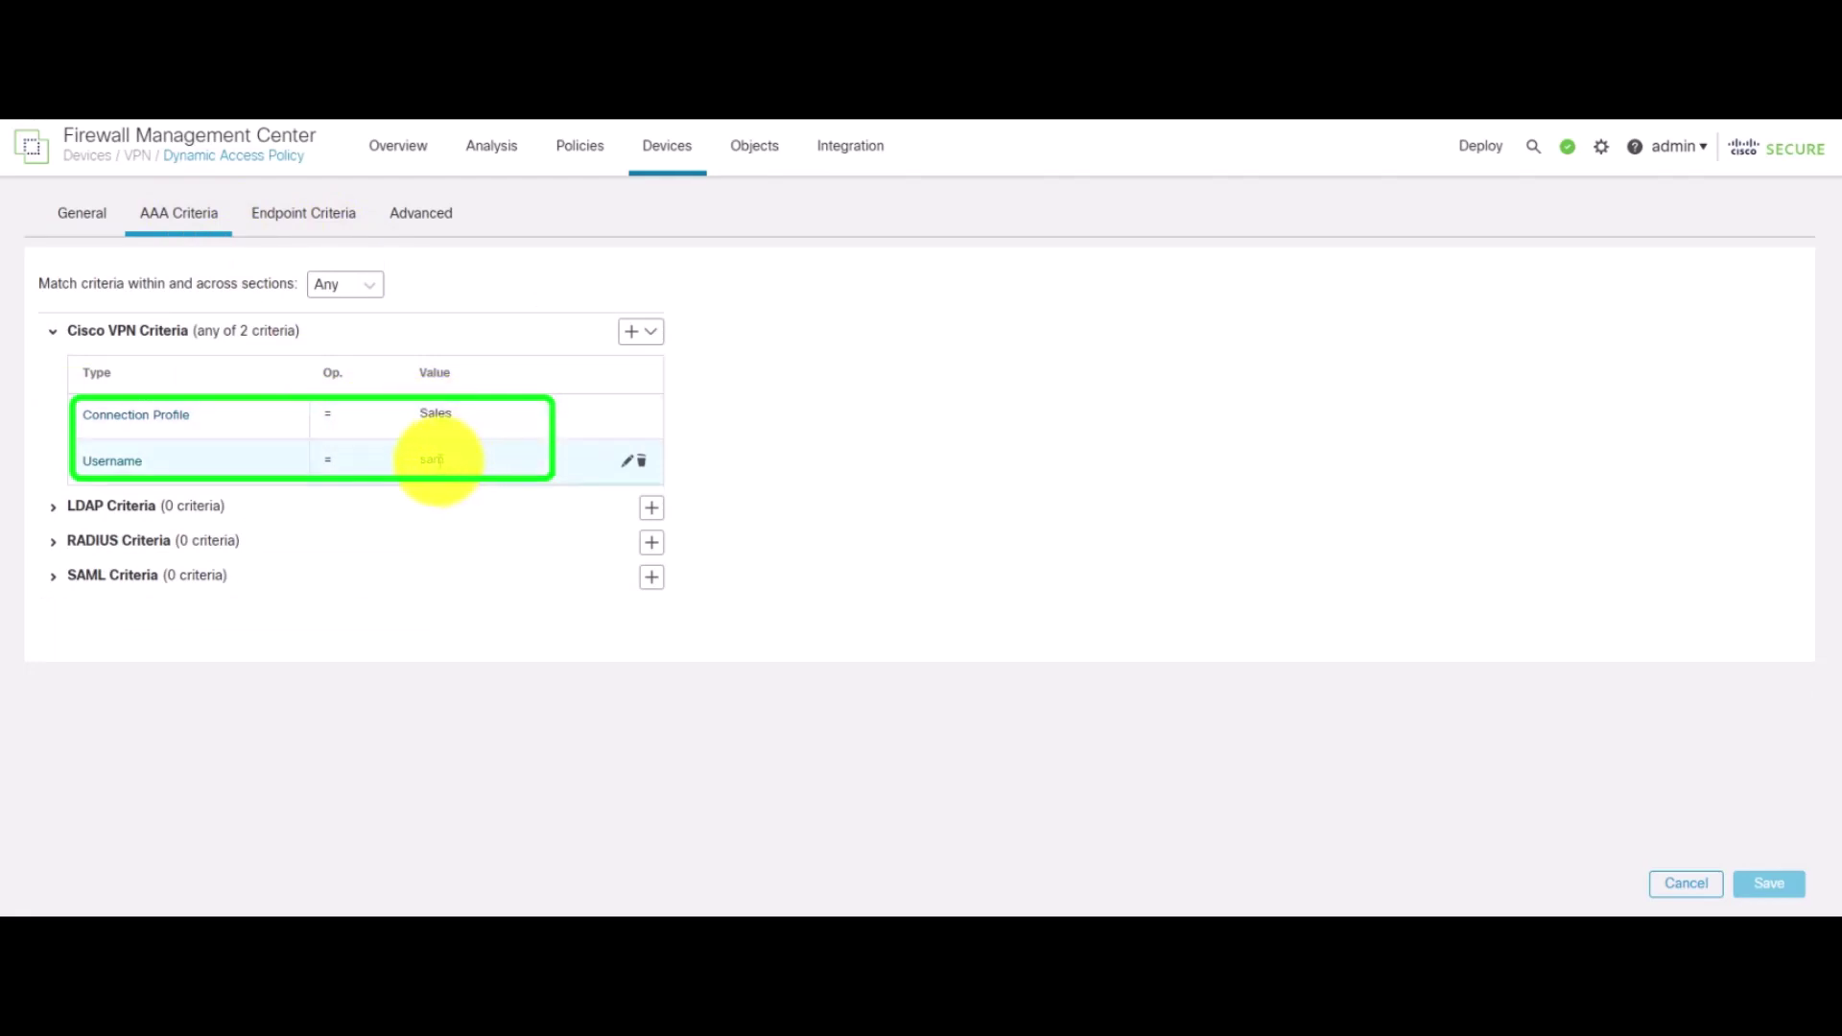
pyautogui.click(316, 216)
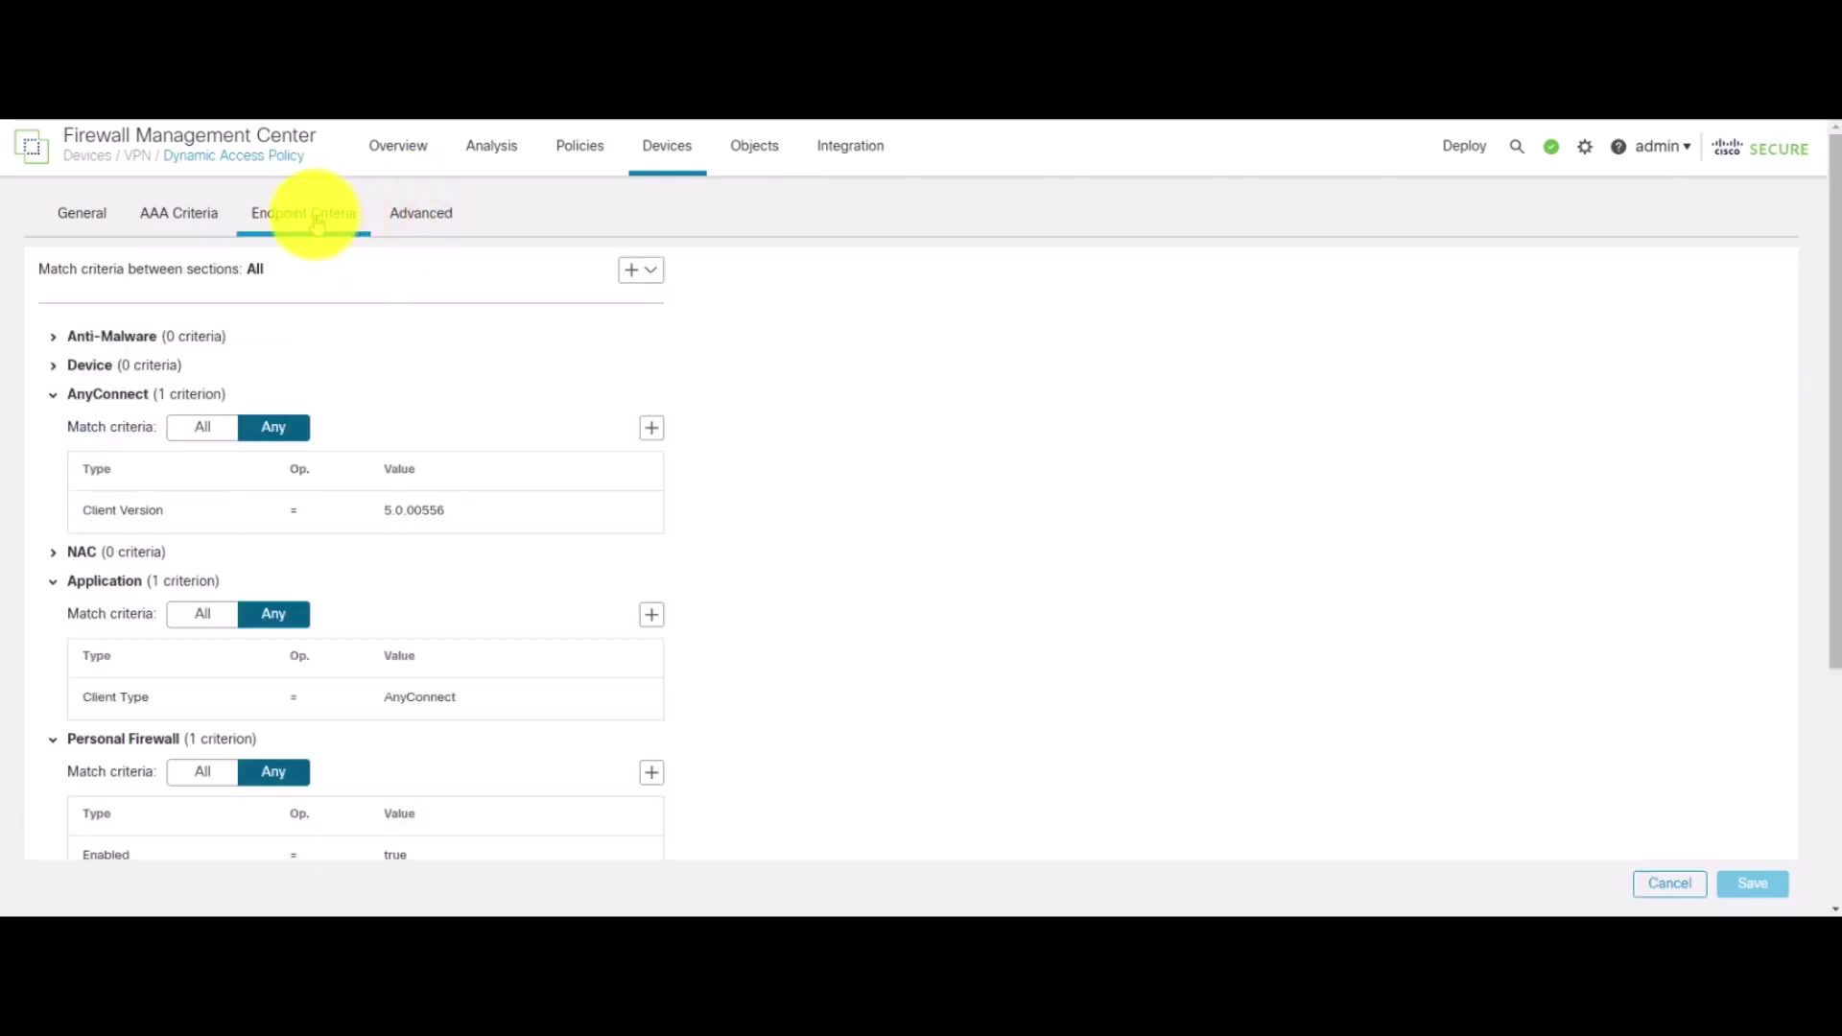
pyautogui.click(1670, 882)
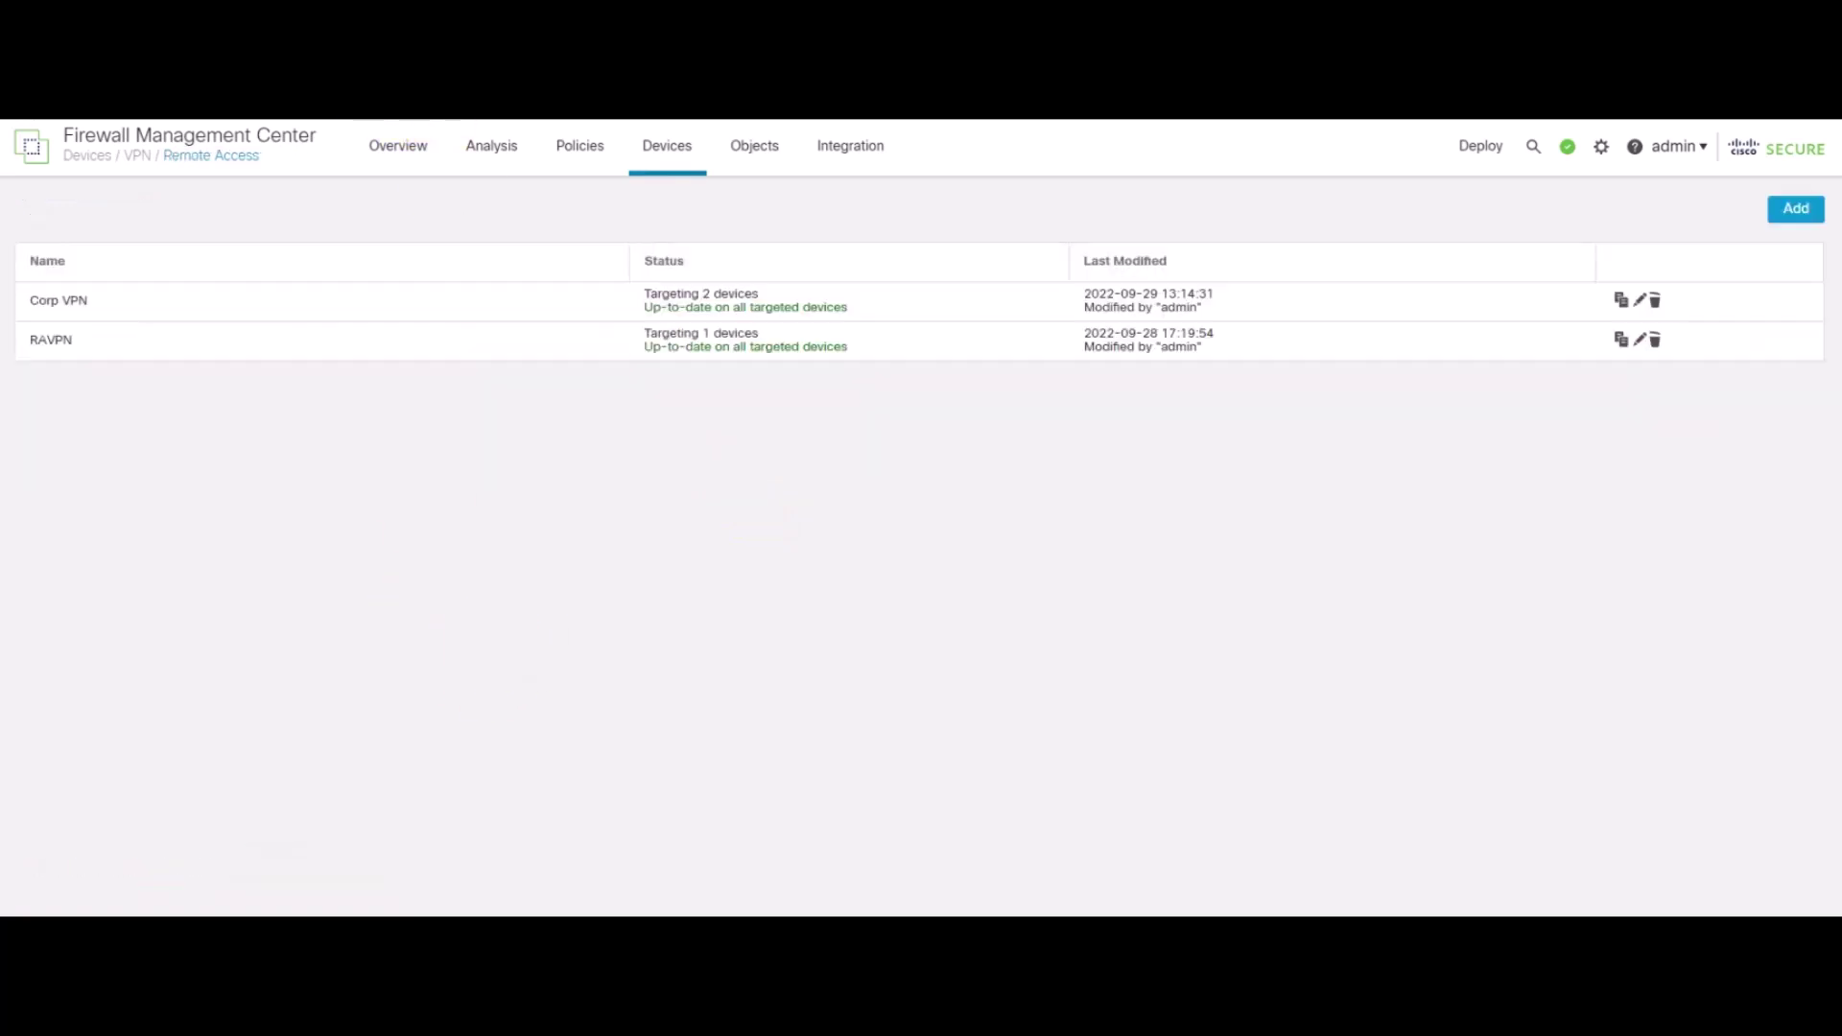
# - Go to Devices > Remote Access and edit the Corp VPN policy
pyautogui.click(664, 154)
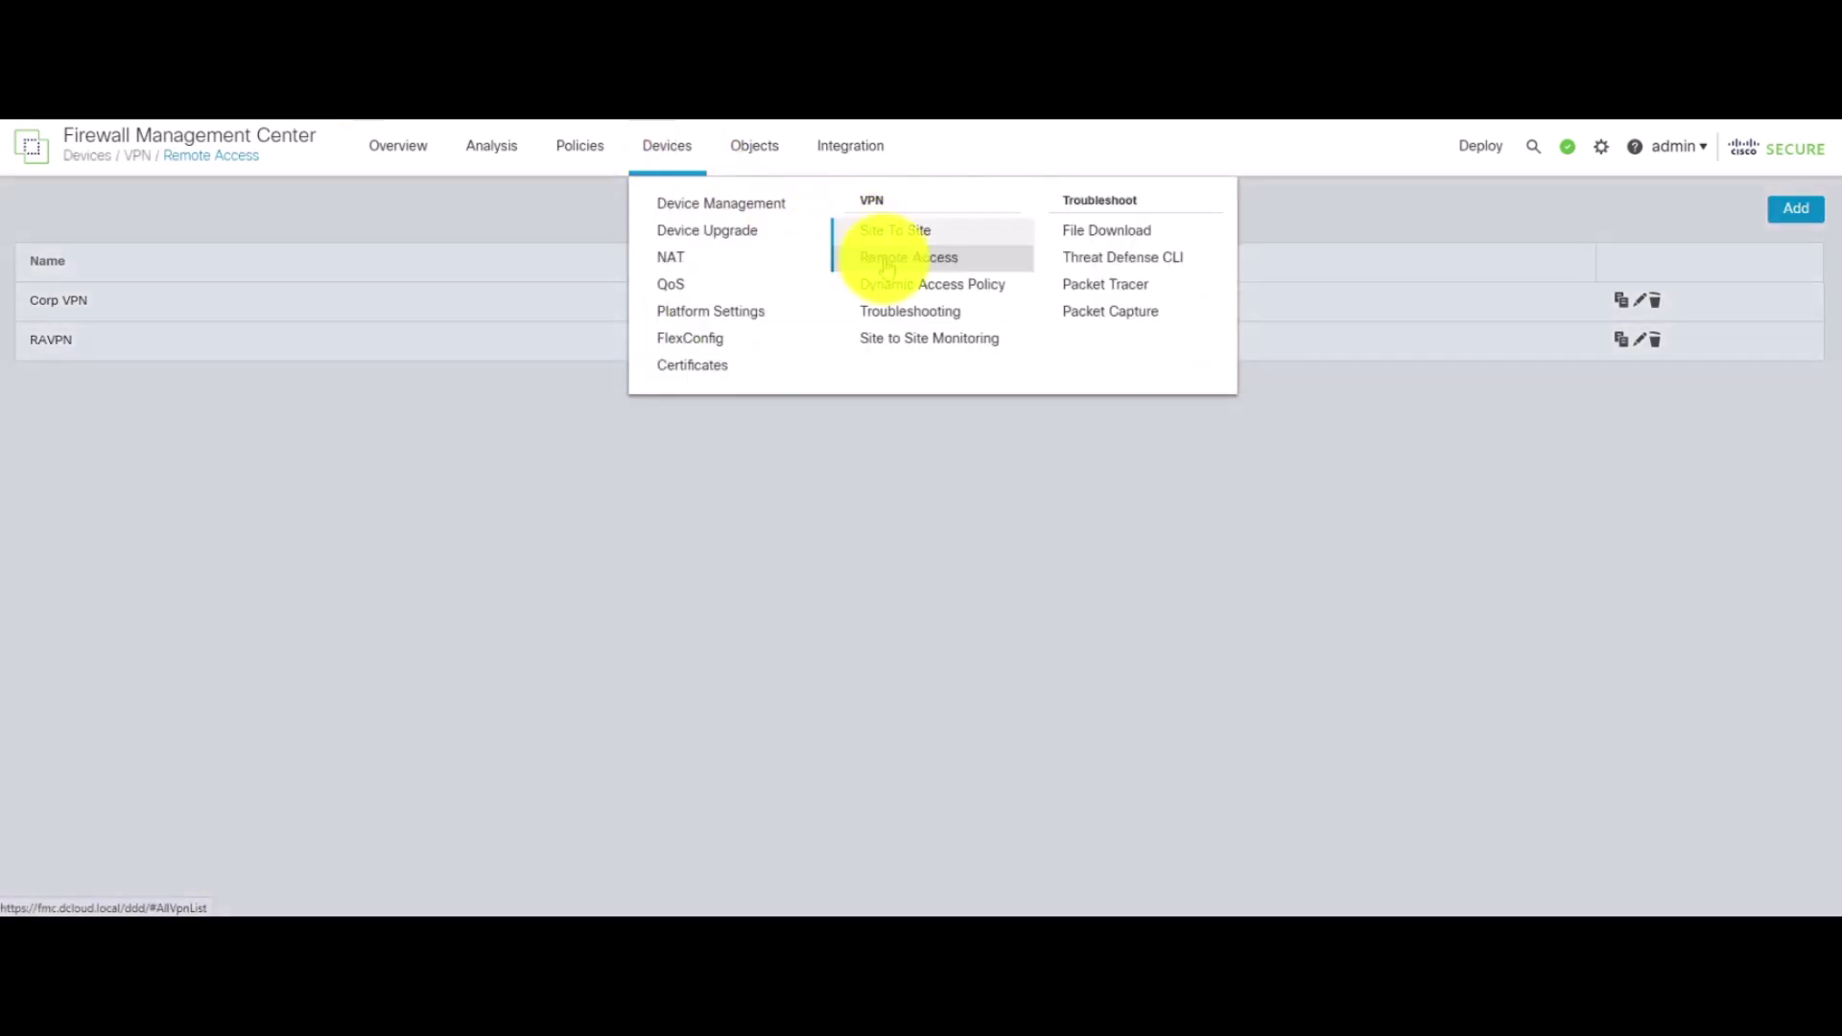
pyautogui.click(883, 255)
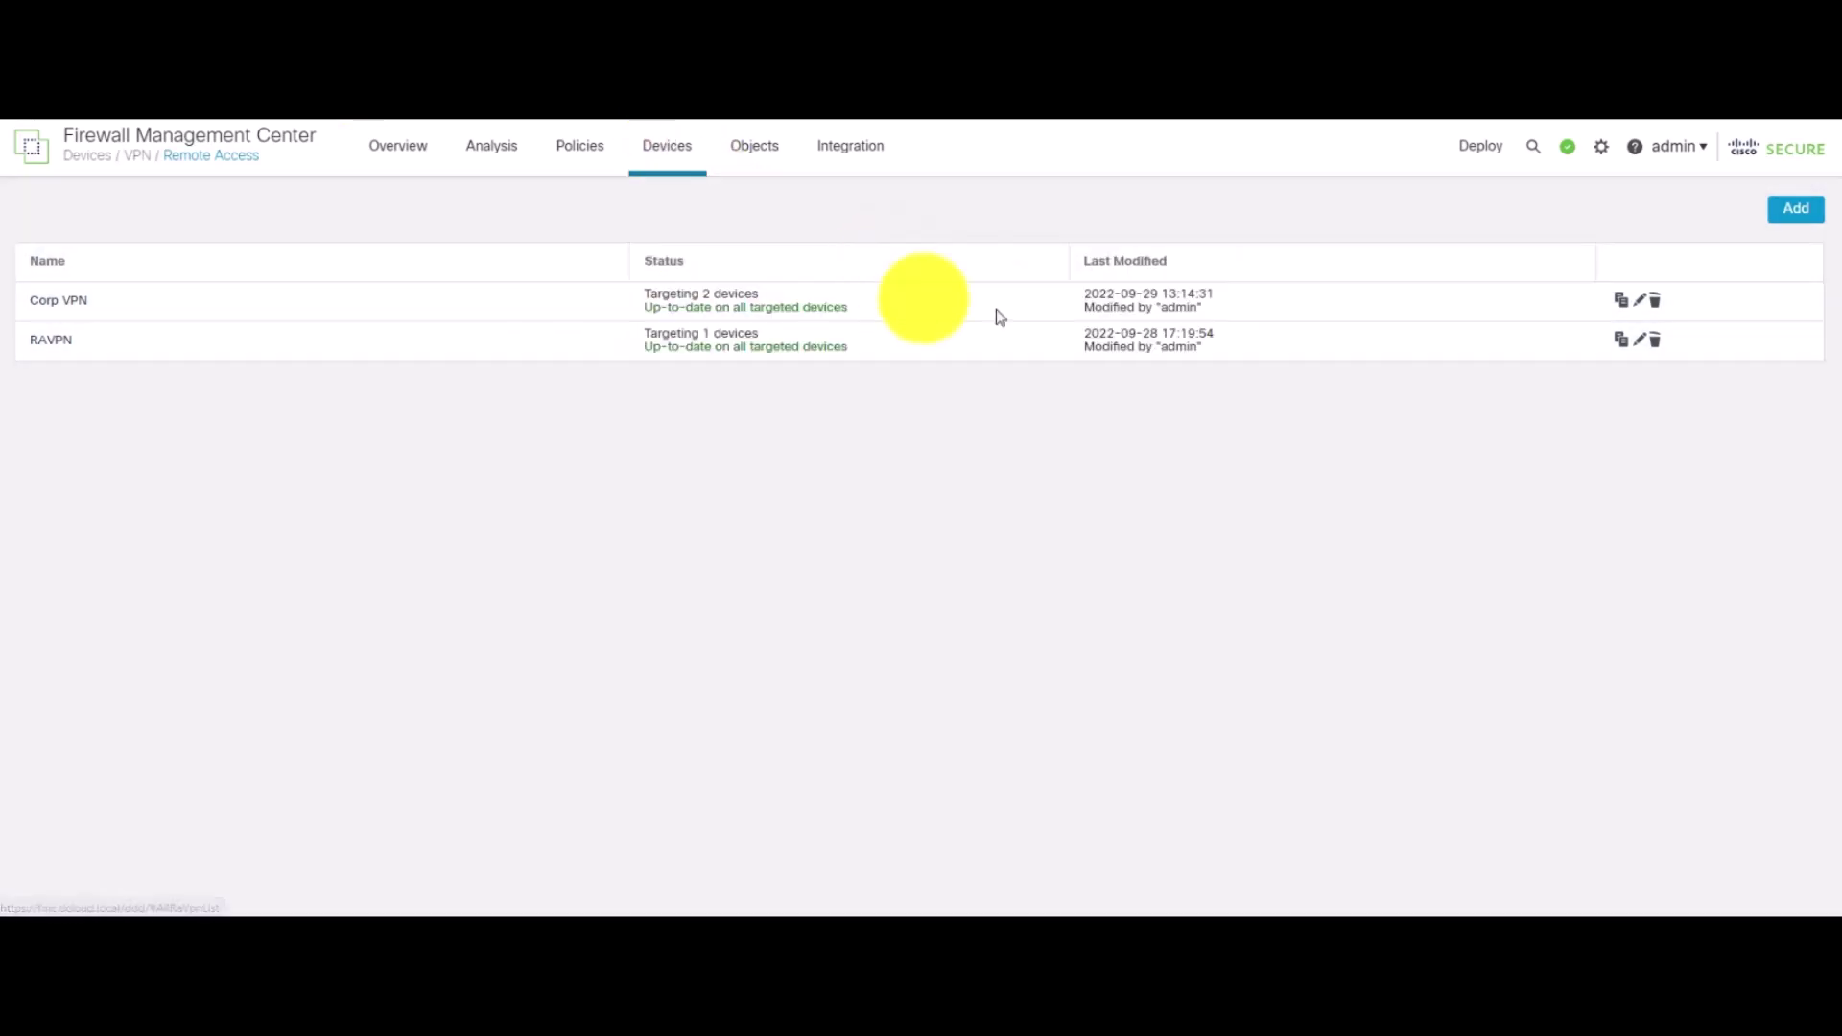
pyautogui.click(1638, 301)
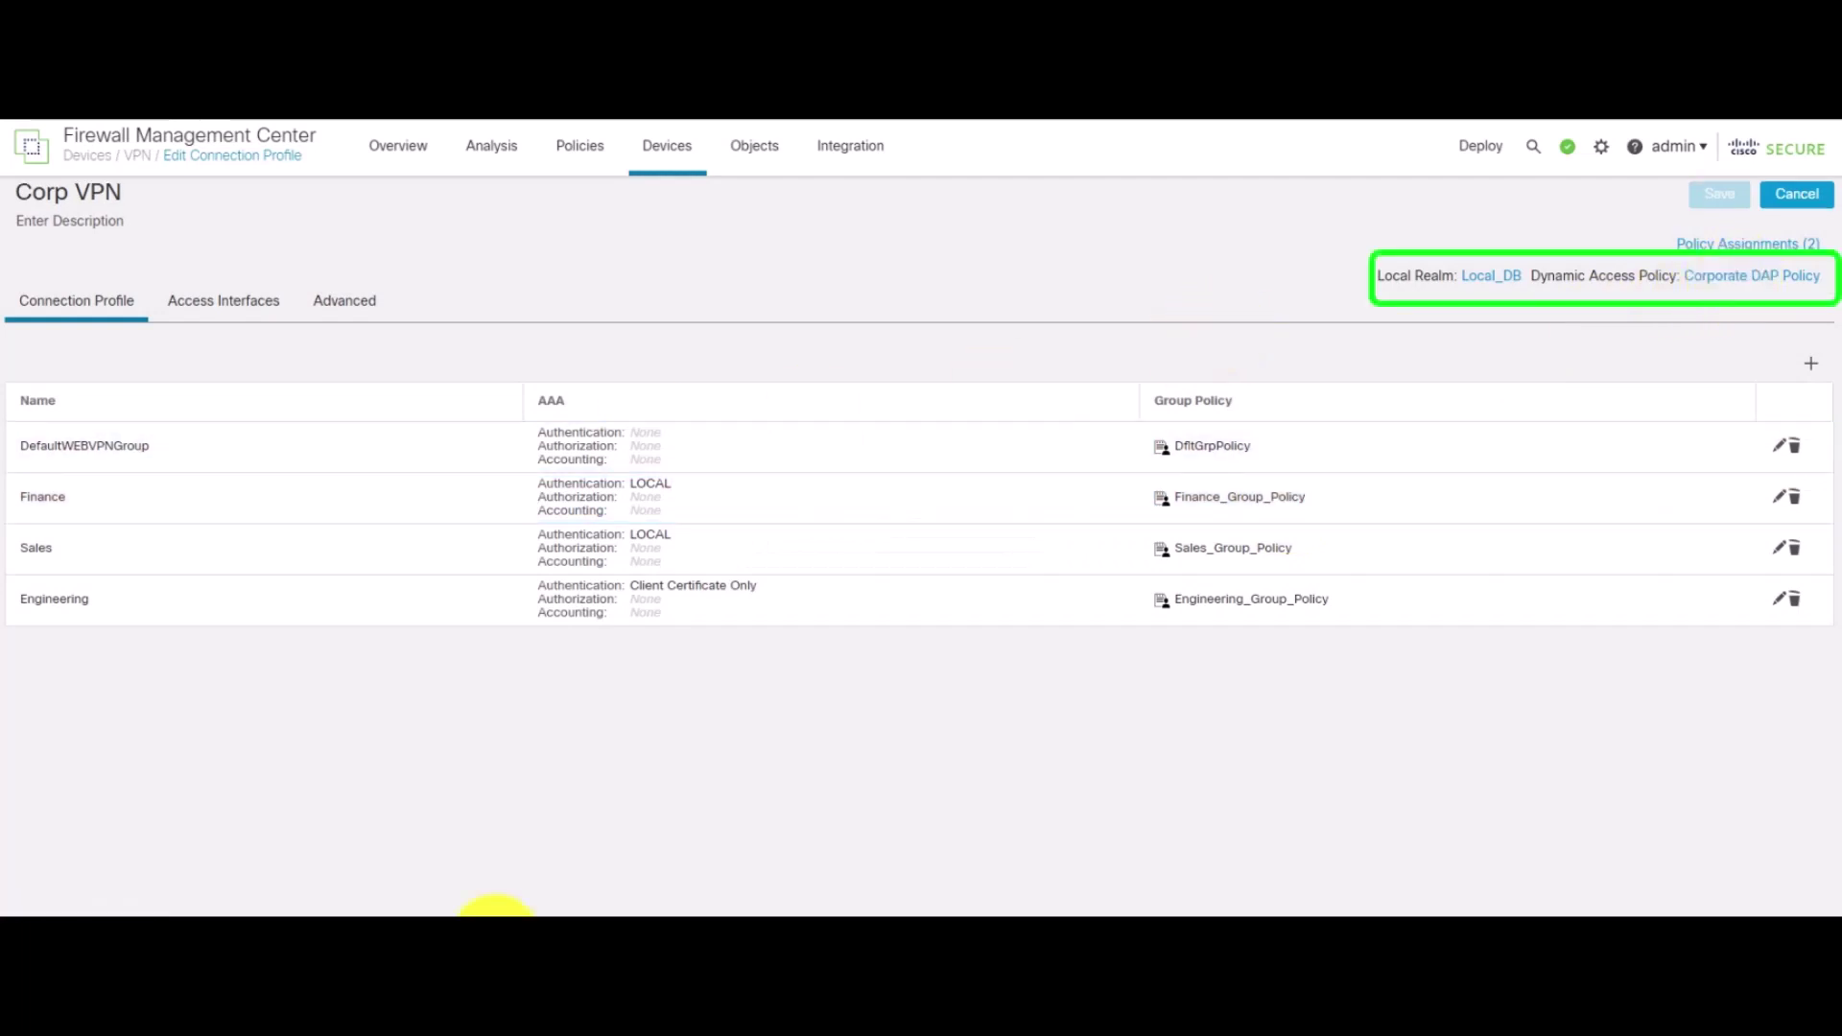
# - Start connecting Secure Client to ngfw.dcloud.local on the remote desktop, accepting the untrusted certificate
pyautogui.moveTo(494, 910)
pyautogui.click(509, 855)
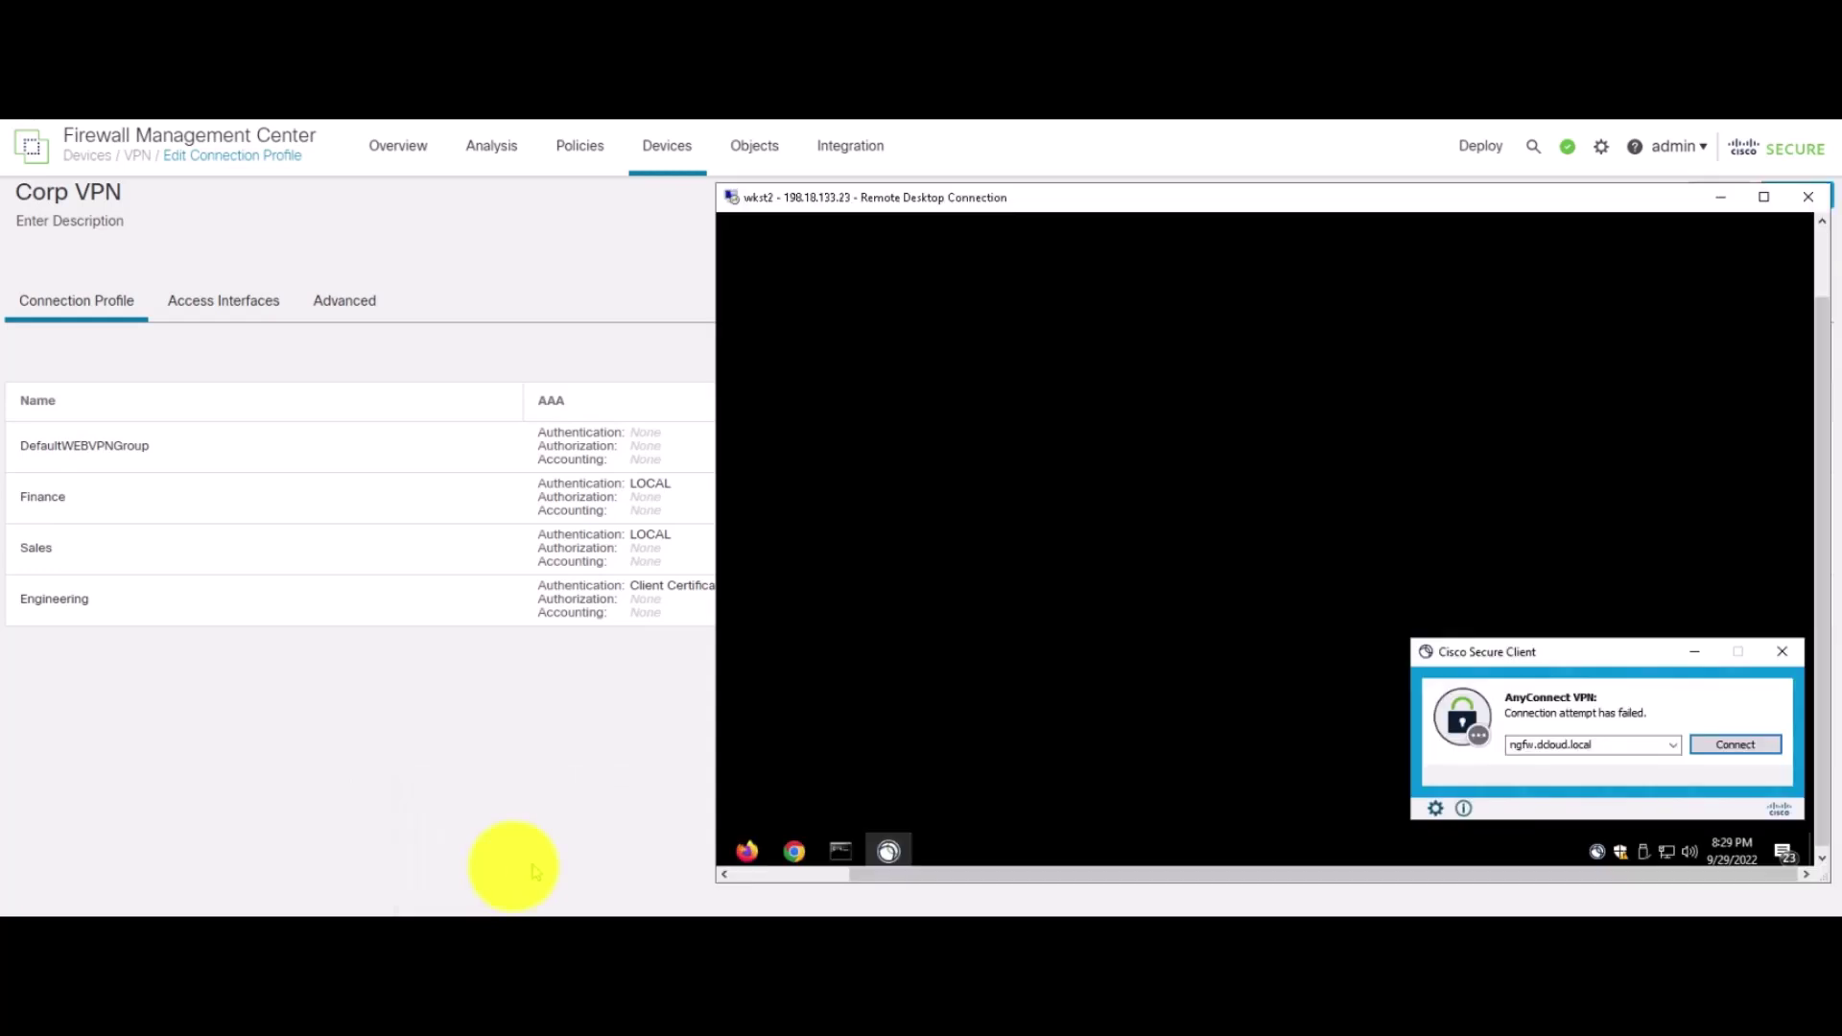
pyautogui.click(1740, 744)
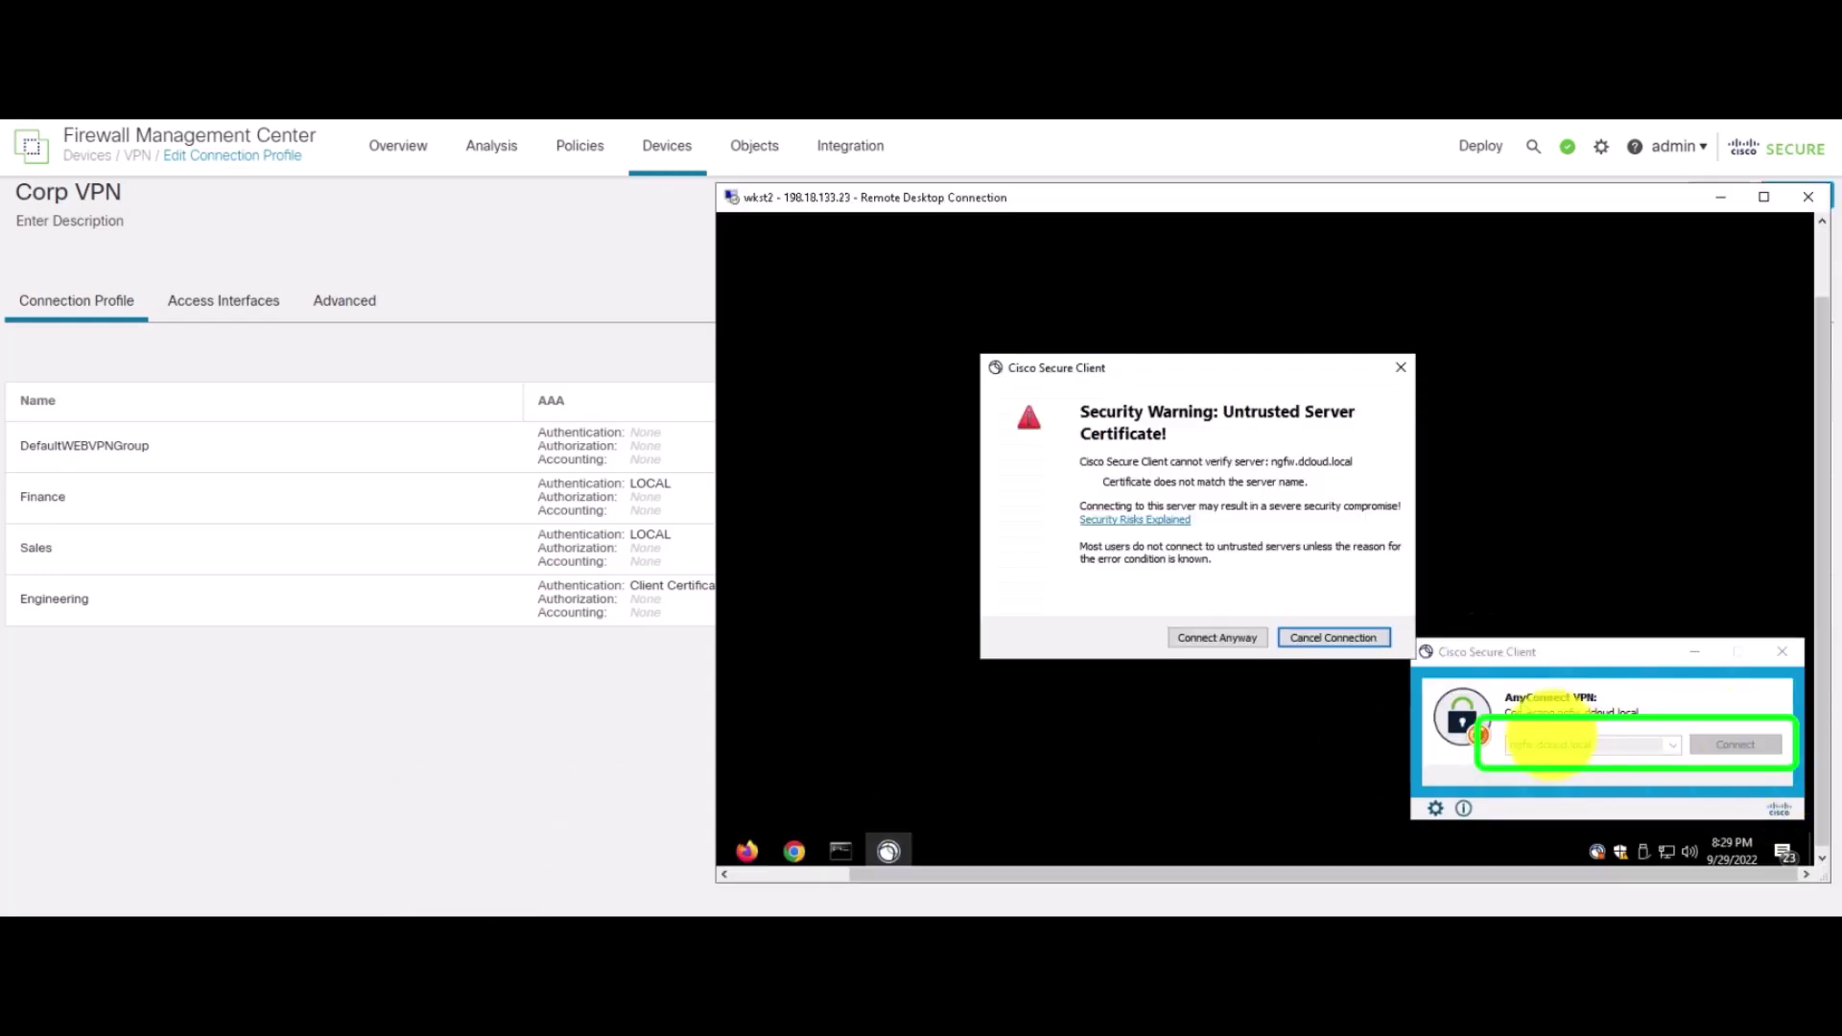
pyautogui.click(1214, 637)
# - Log in to the Finance group with the Finance user's credentials and accept the welcome banner
pyautogui.click(1263, 647)
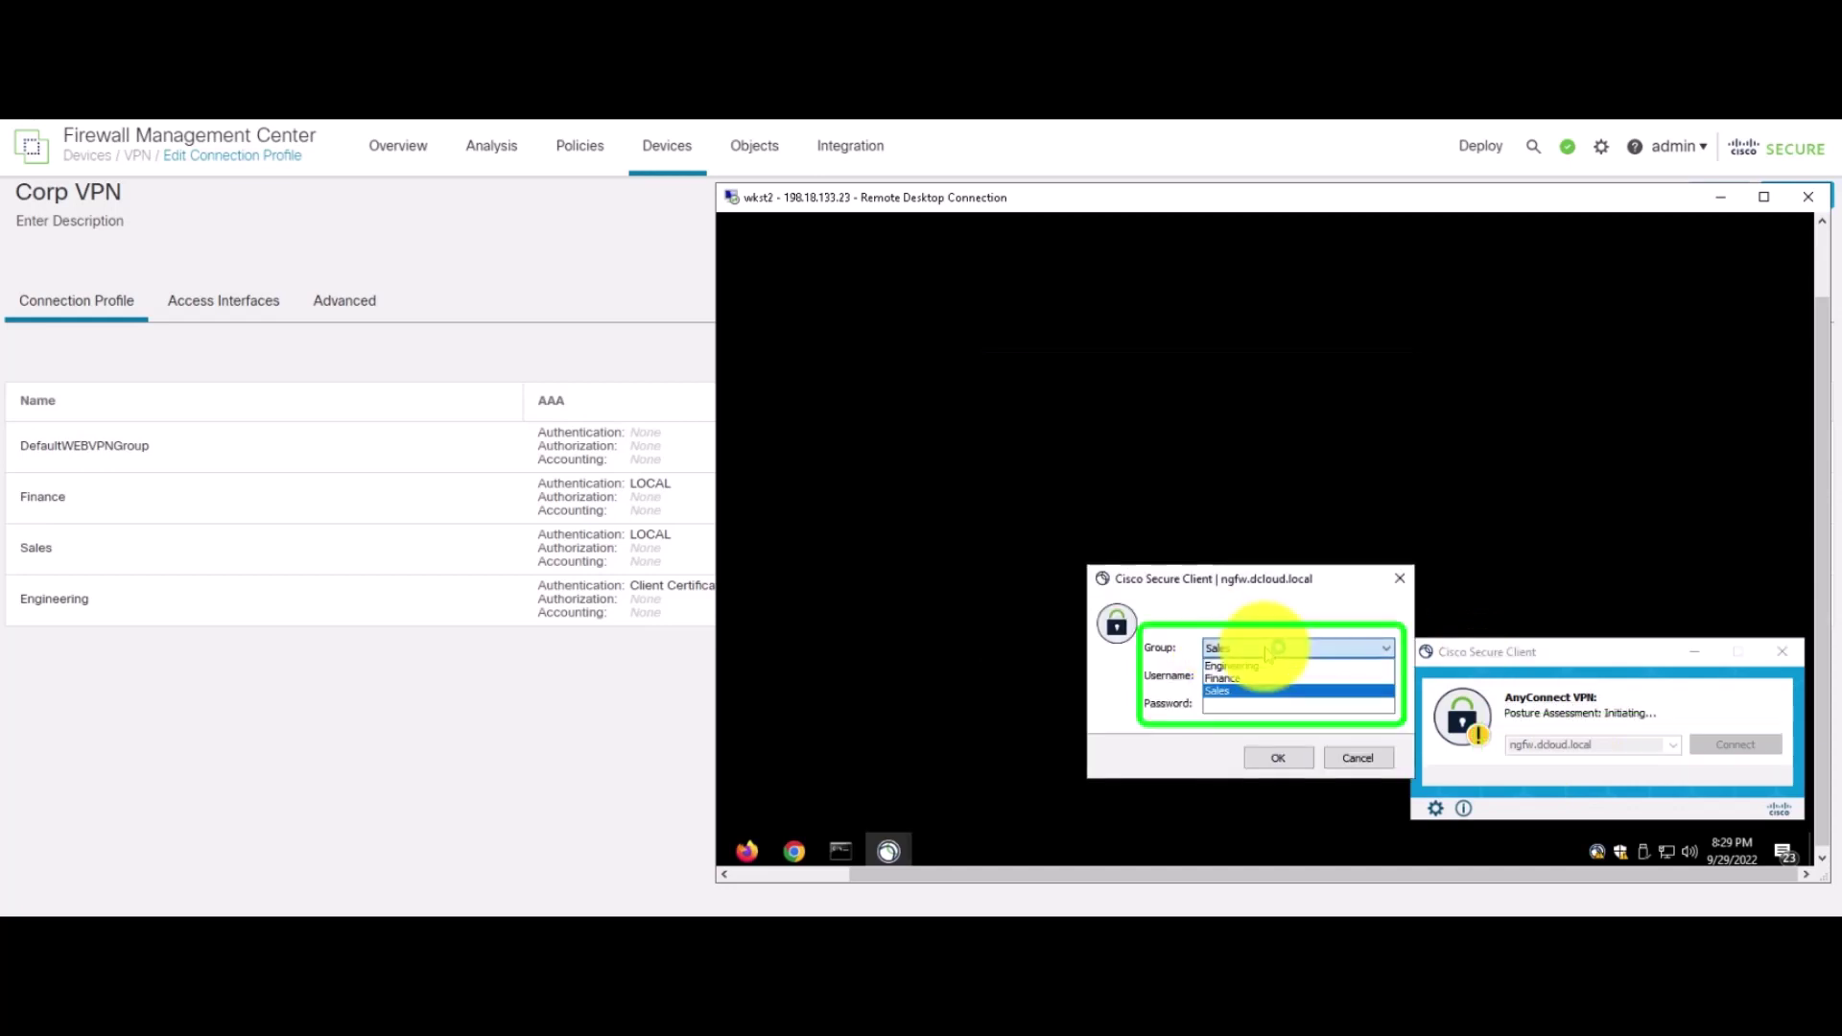
pyautogui.click(1251, 681)
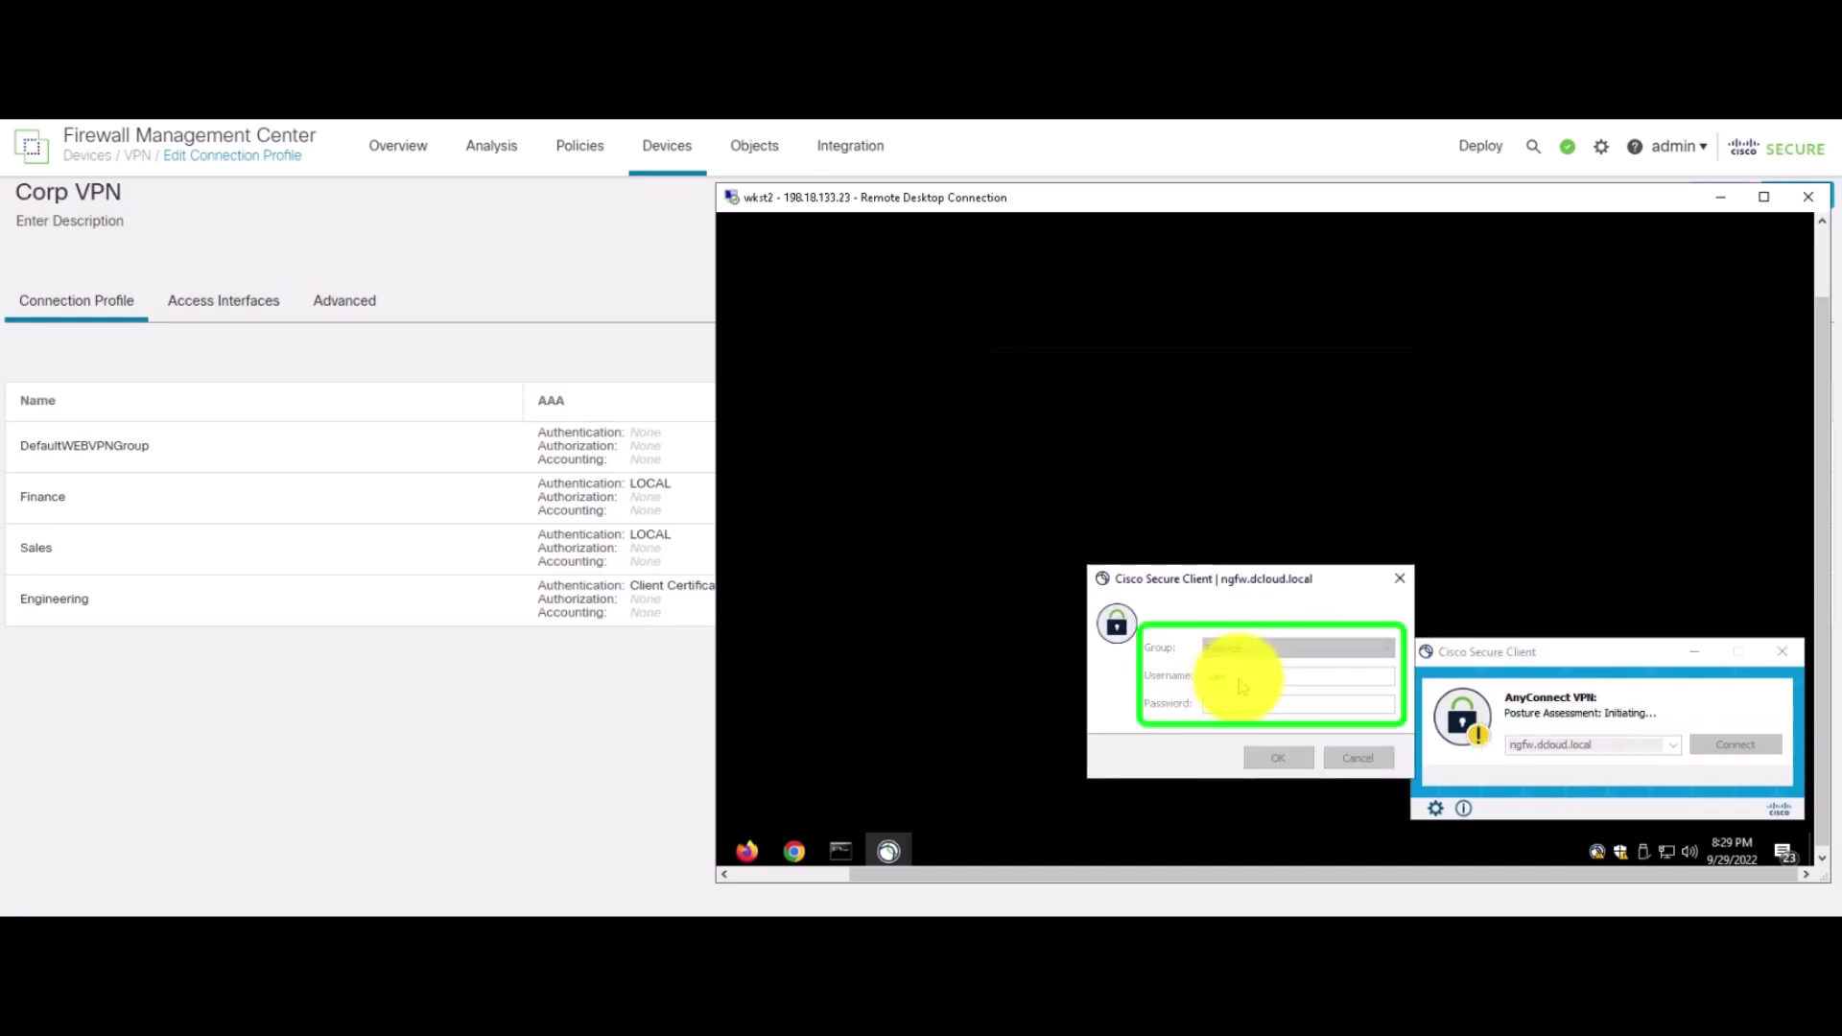
pyautogui.write('michael')
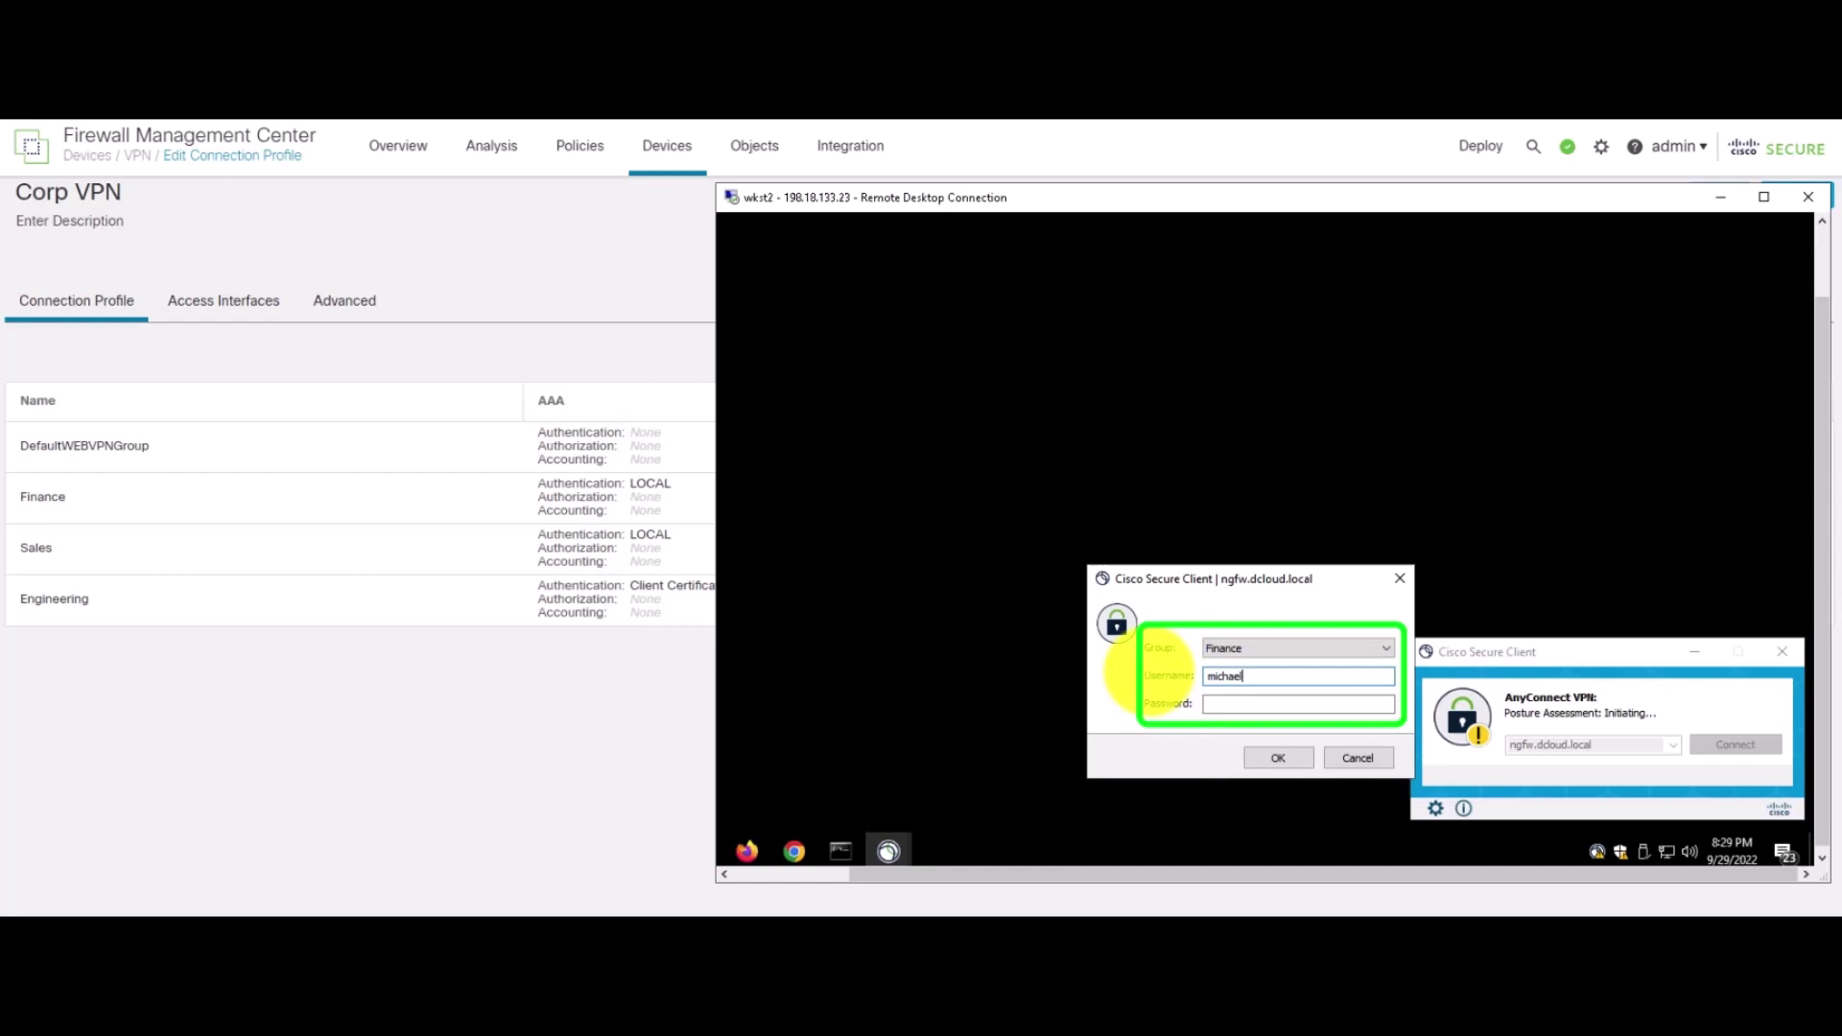
pyautogui.press('Return')
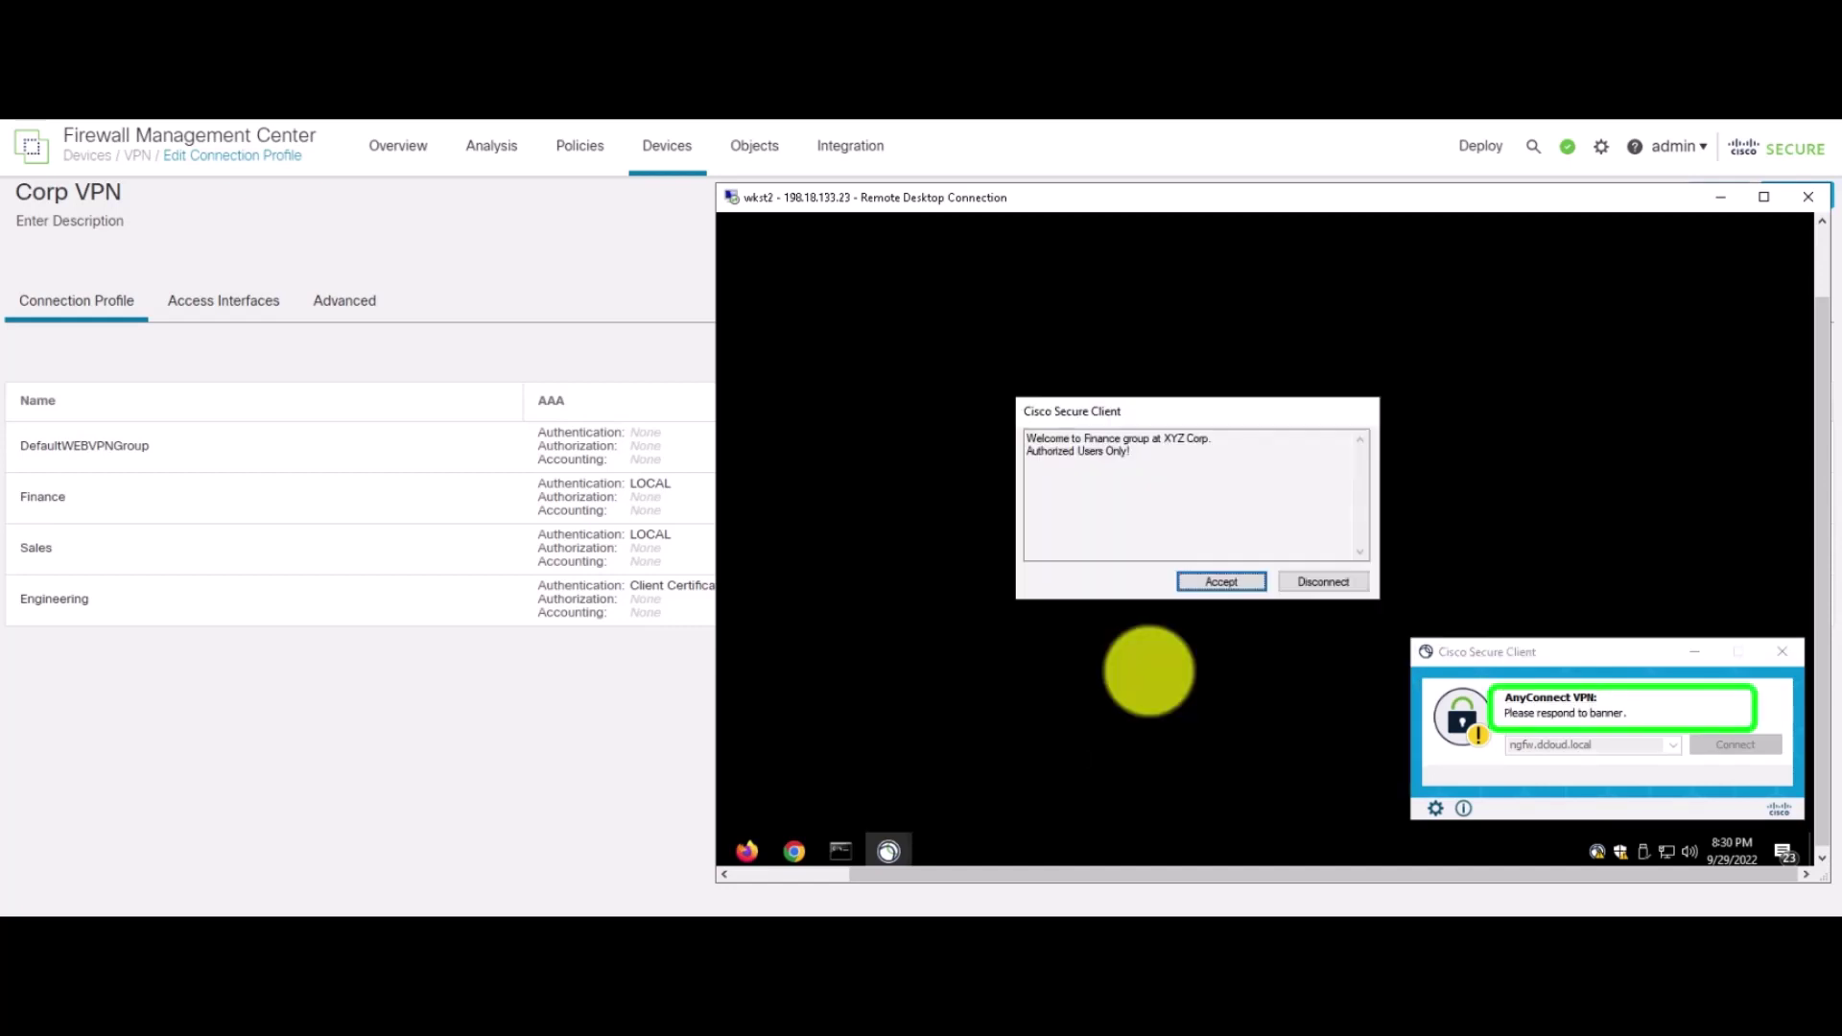
pyautogui.click(1221, 583)
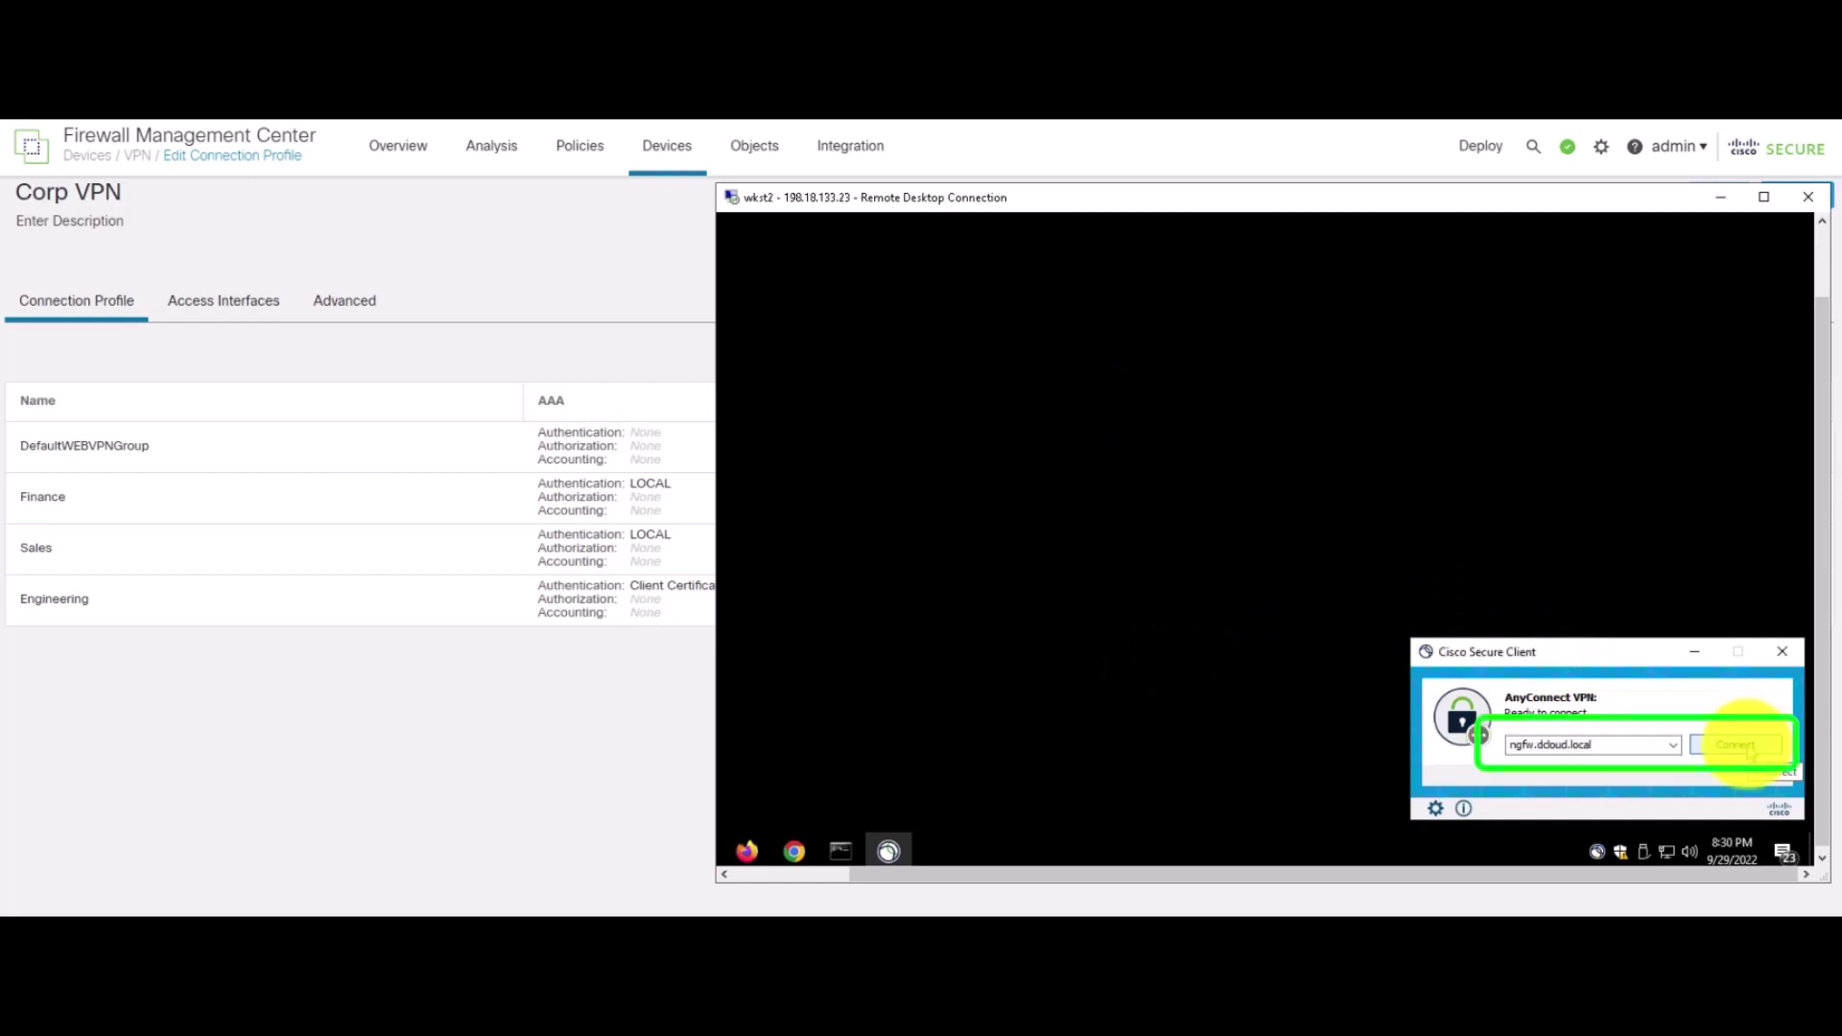
# - Start a new VPN connection and choose the Sales group
pyautogui.click(1747, 747)
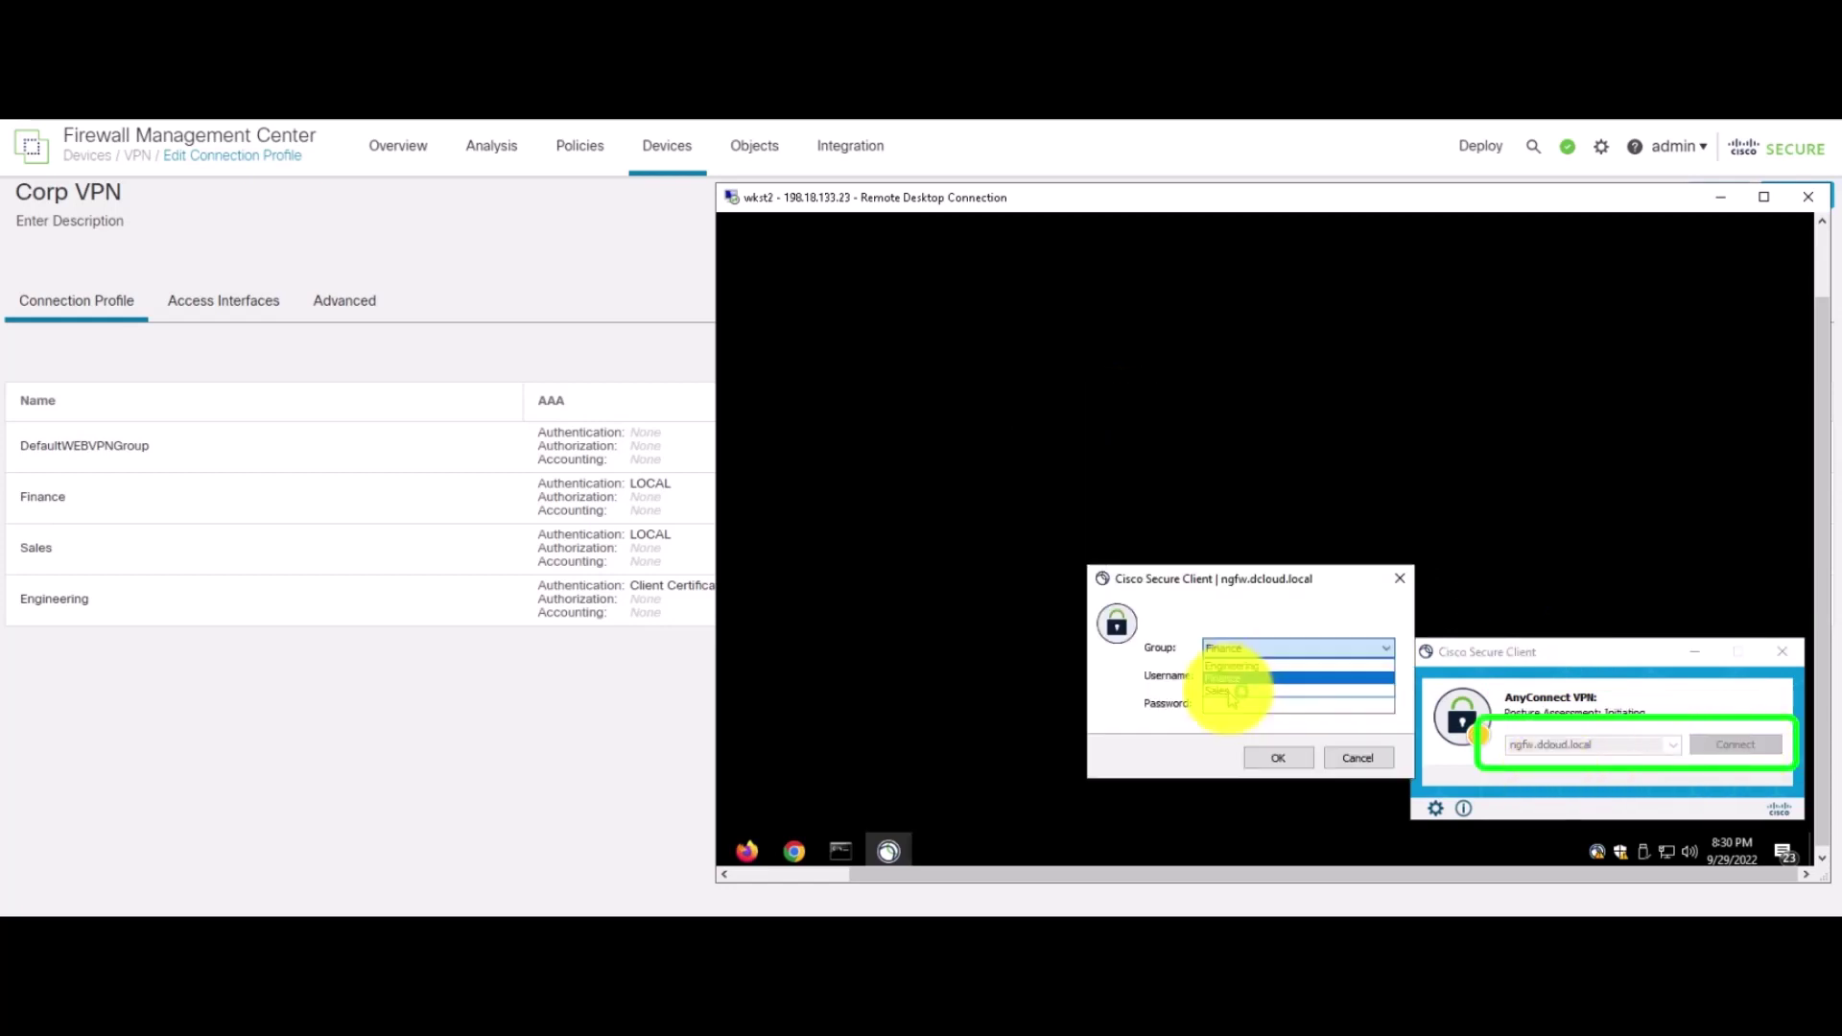
pyautogui.click(1247, 648)
pyautogui.click(1229, 691)
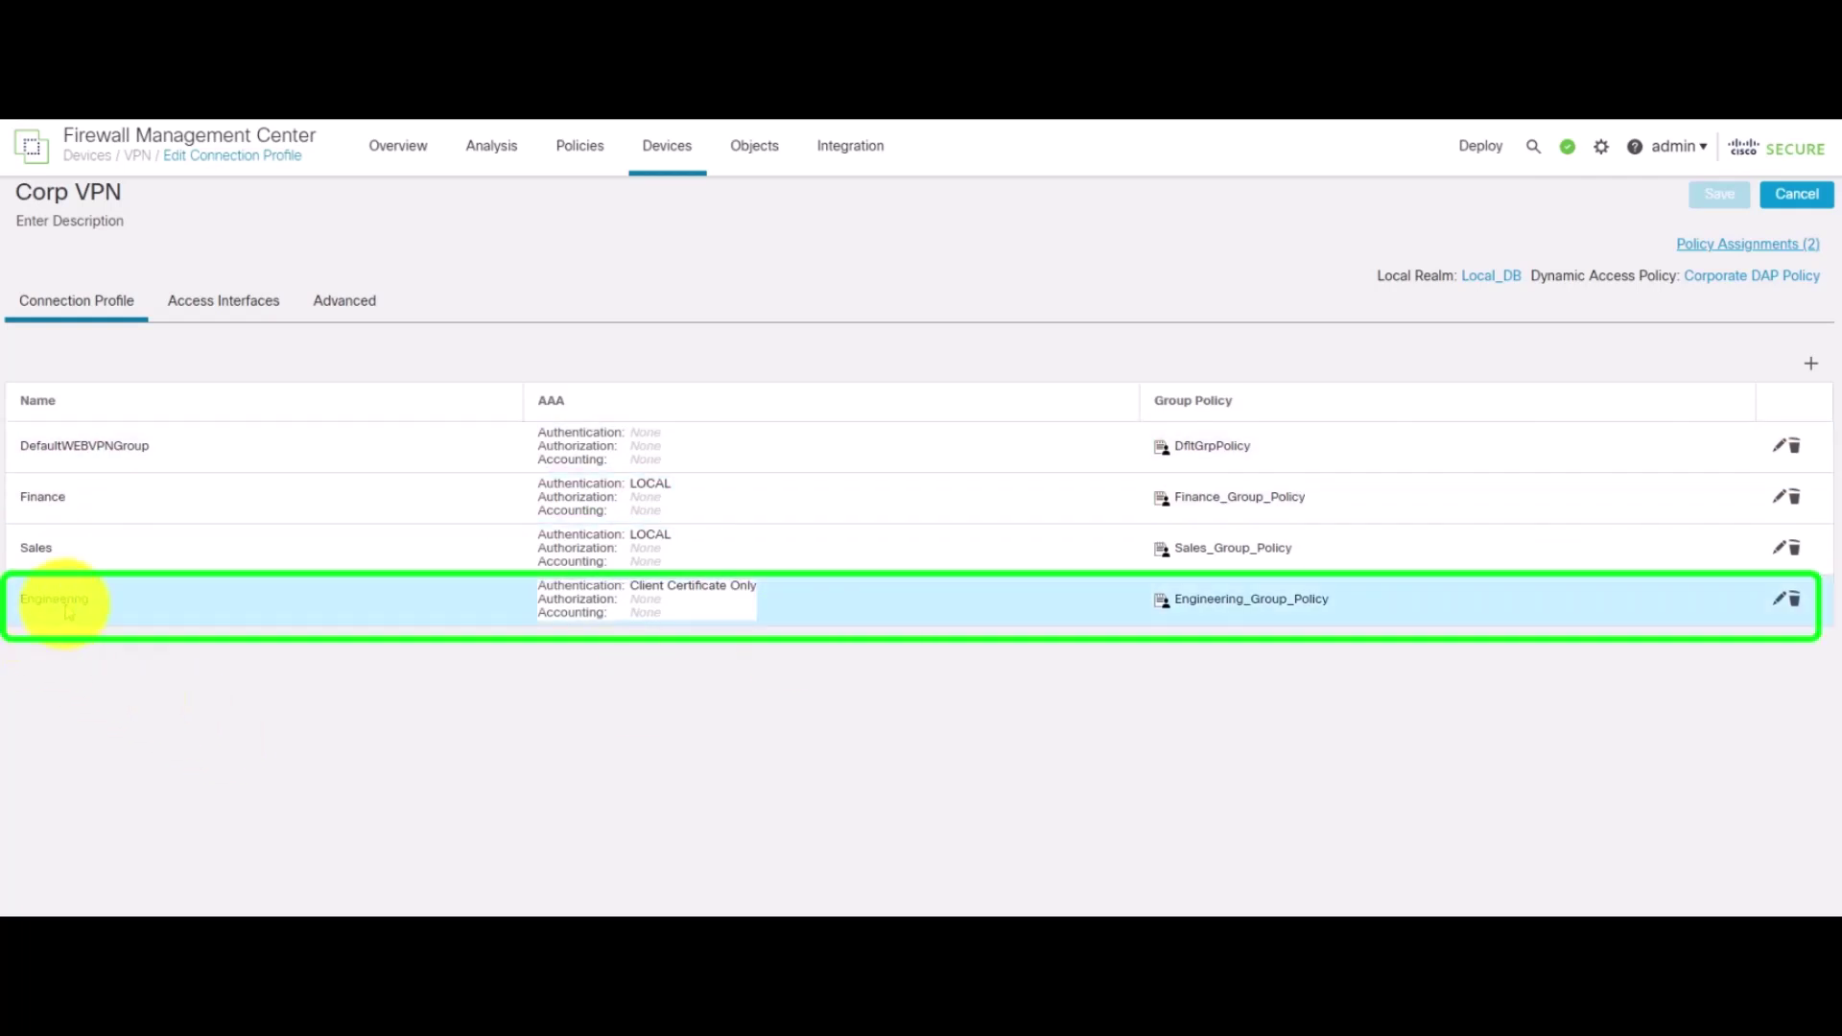
# - Edit the Engineering connection profile and view its AAA settings, Client Certificate Only
pyautogui.click(1779, 603)
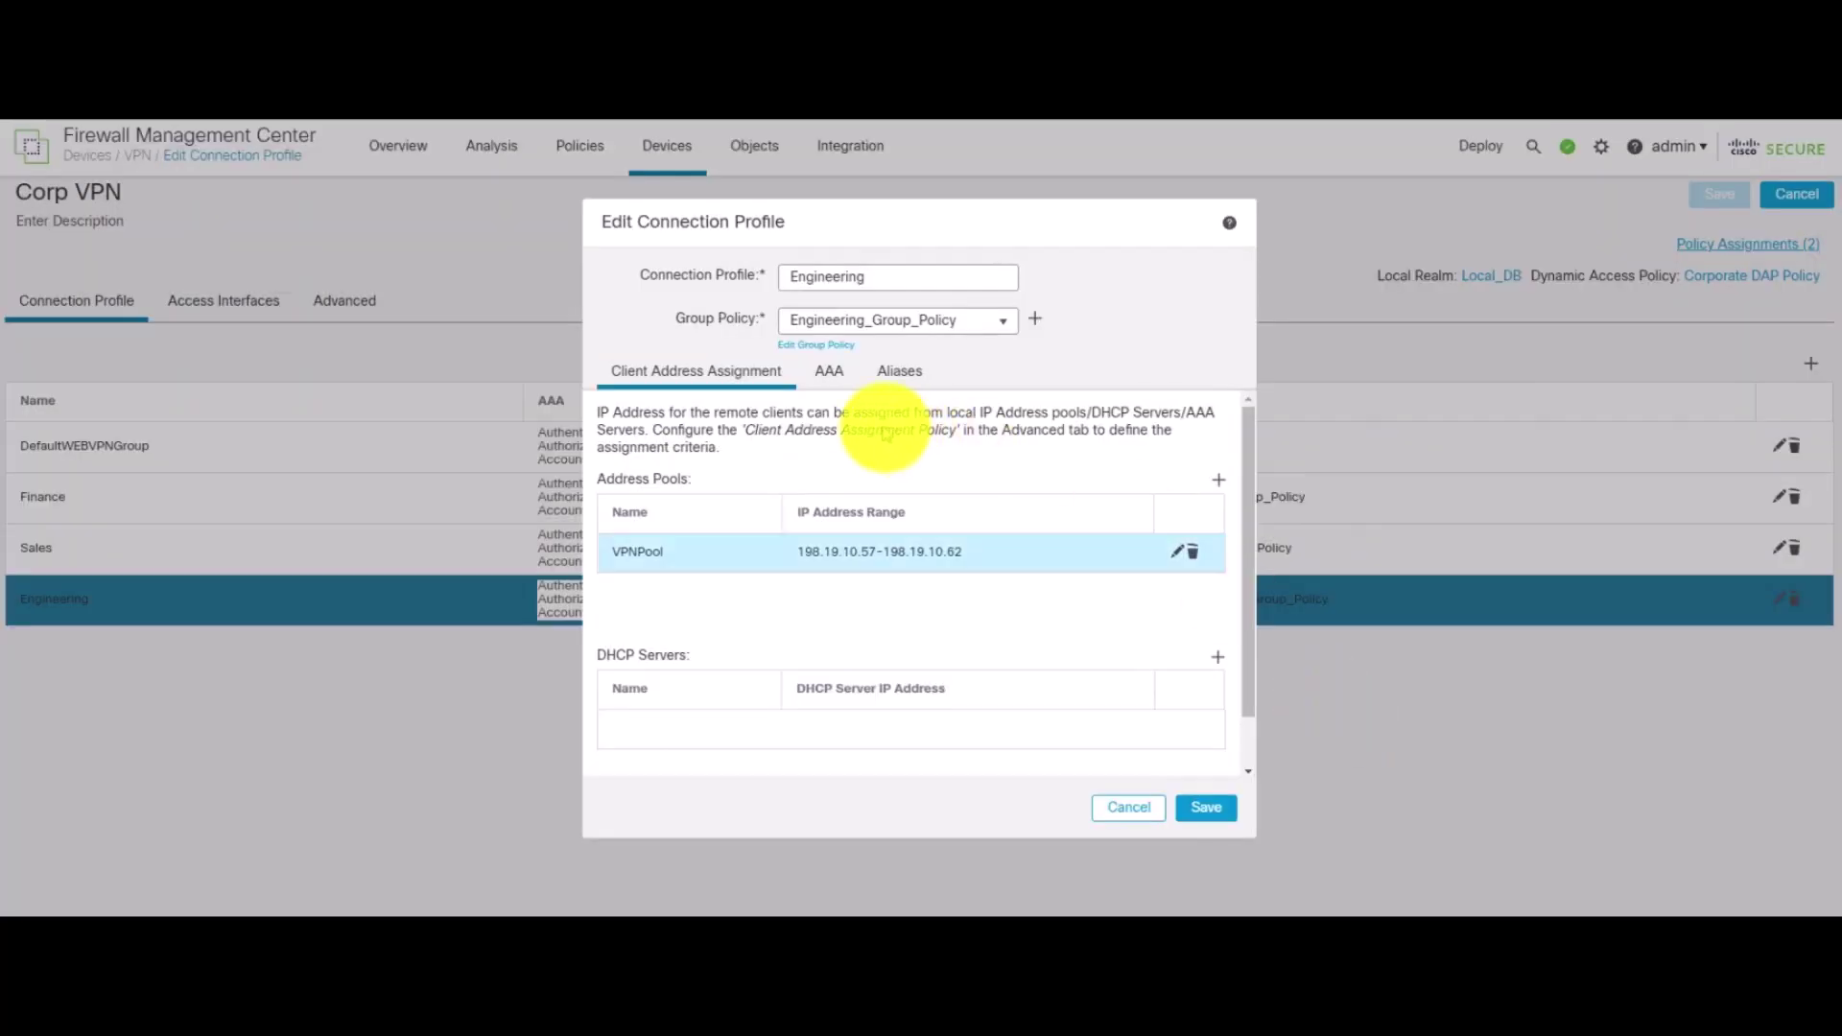
pyautogui.click(829, 370)
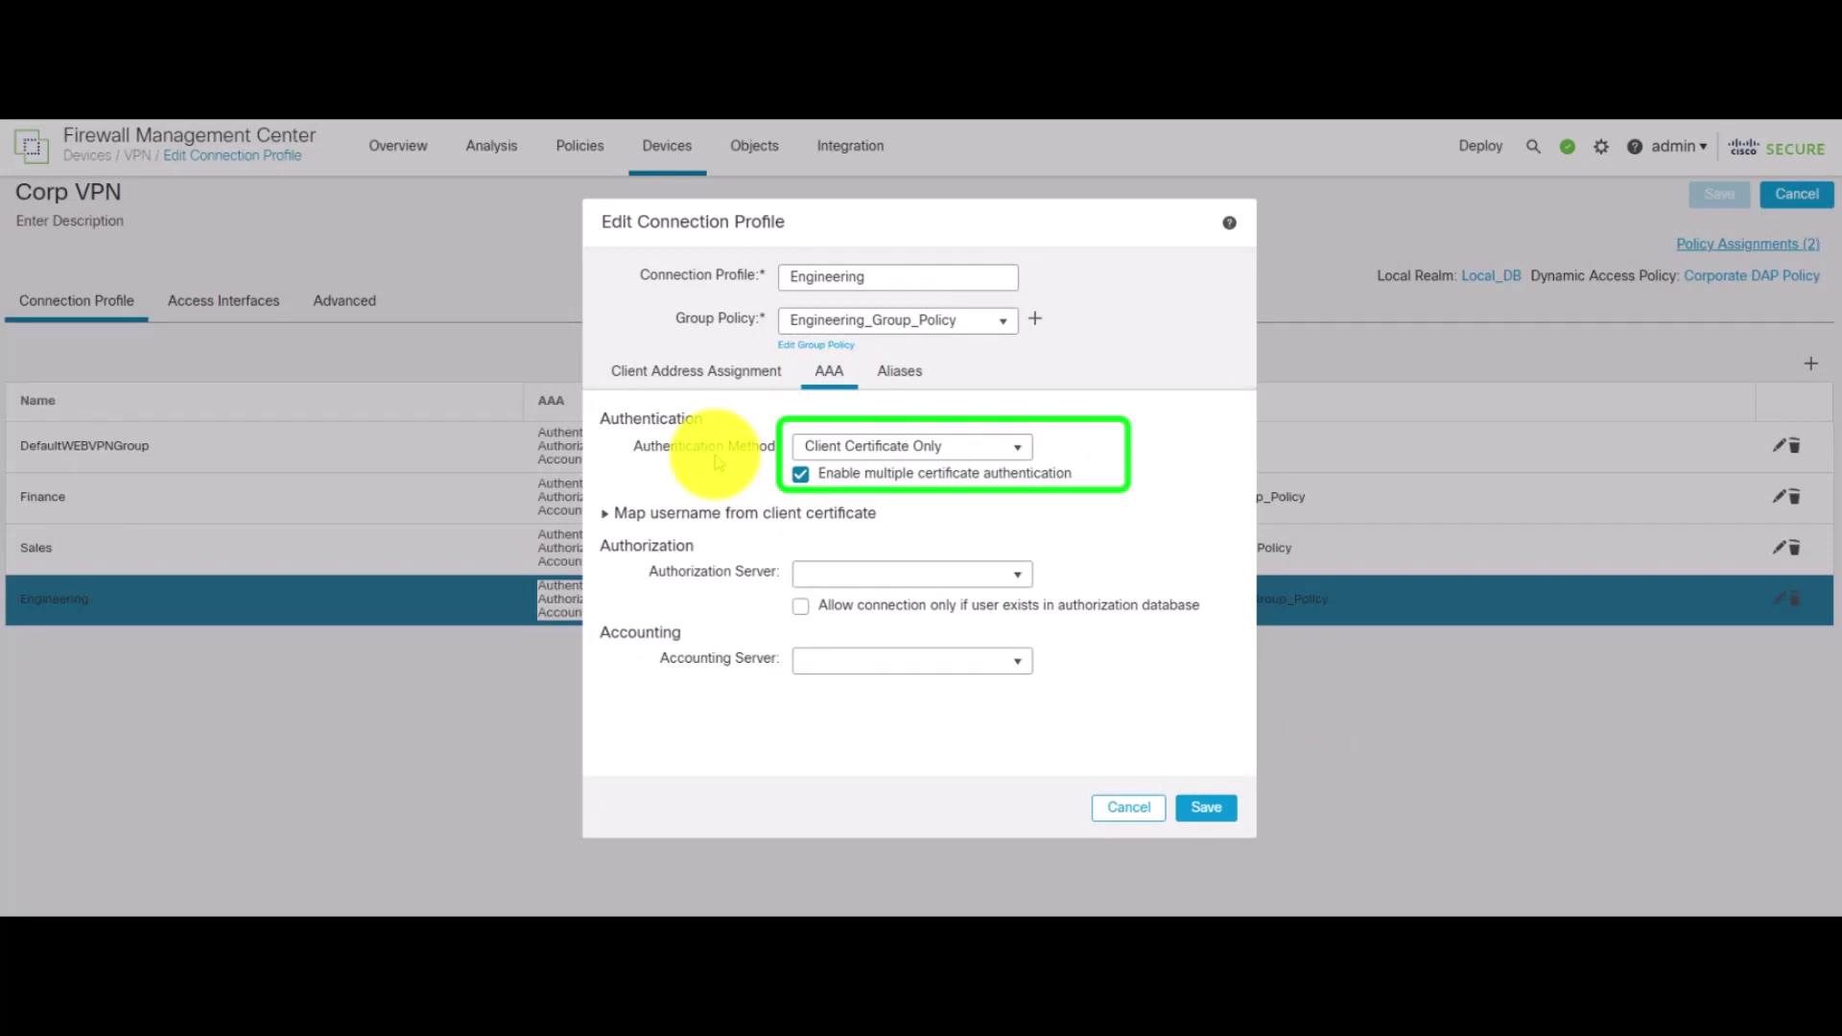
# - List the Local Computer Personal store's three certificates, including user1.dcloud.local, then begin the VPN connection
pyautogui.click(491, 912)
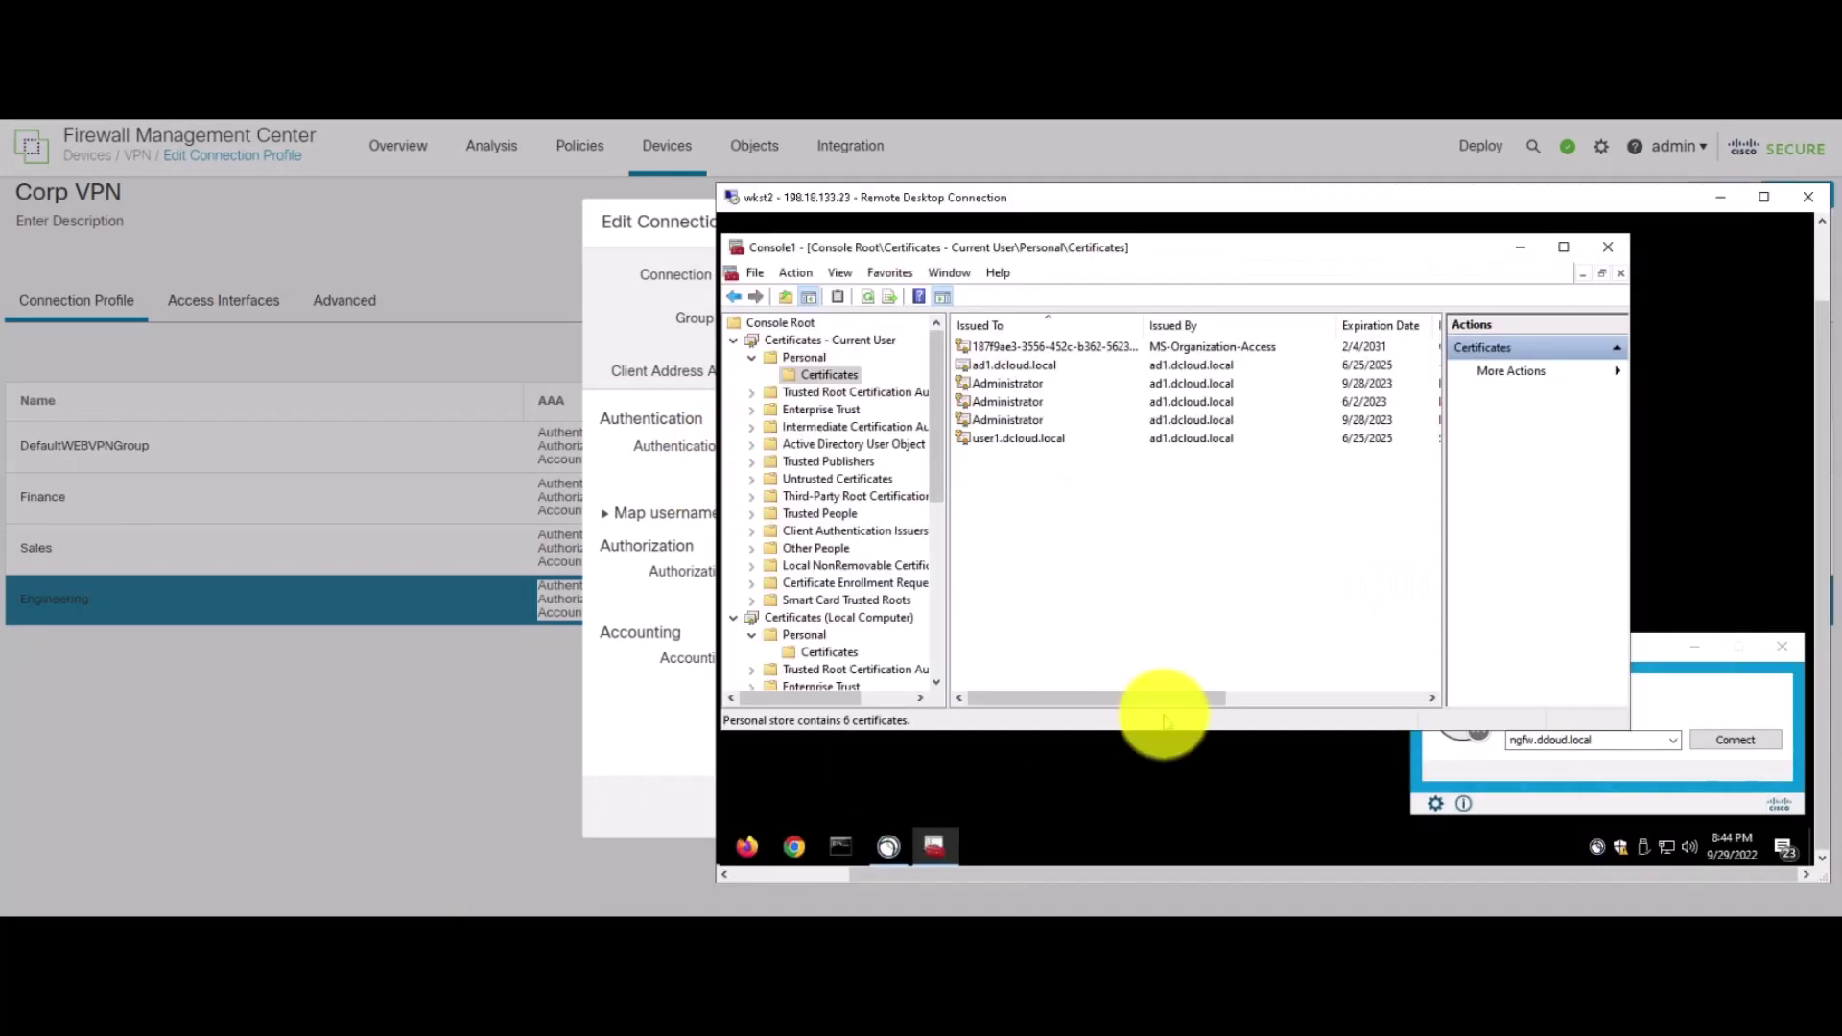
pyautogui.click(1017, 443)
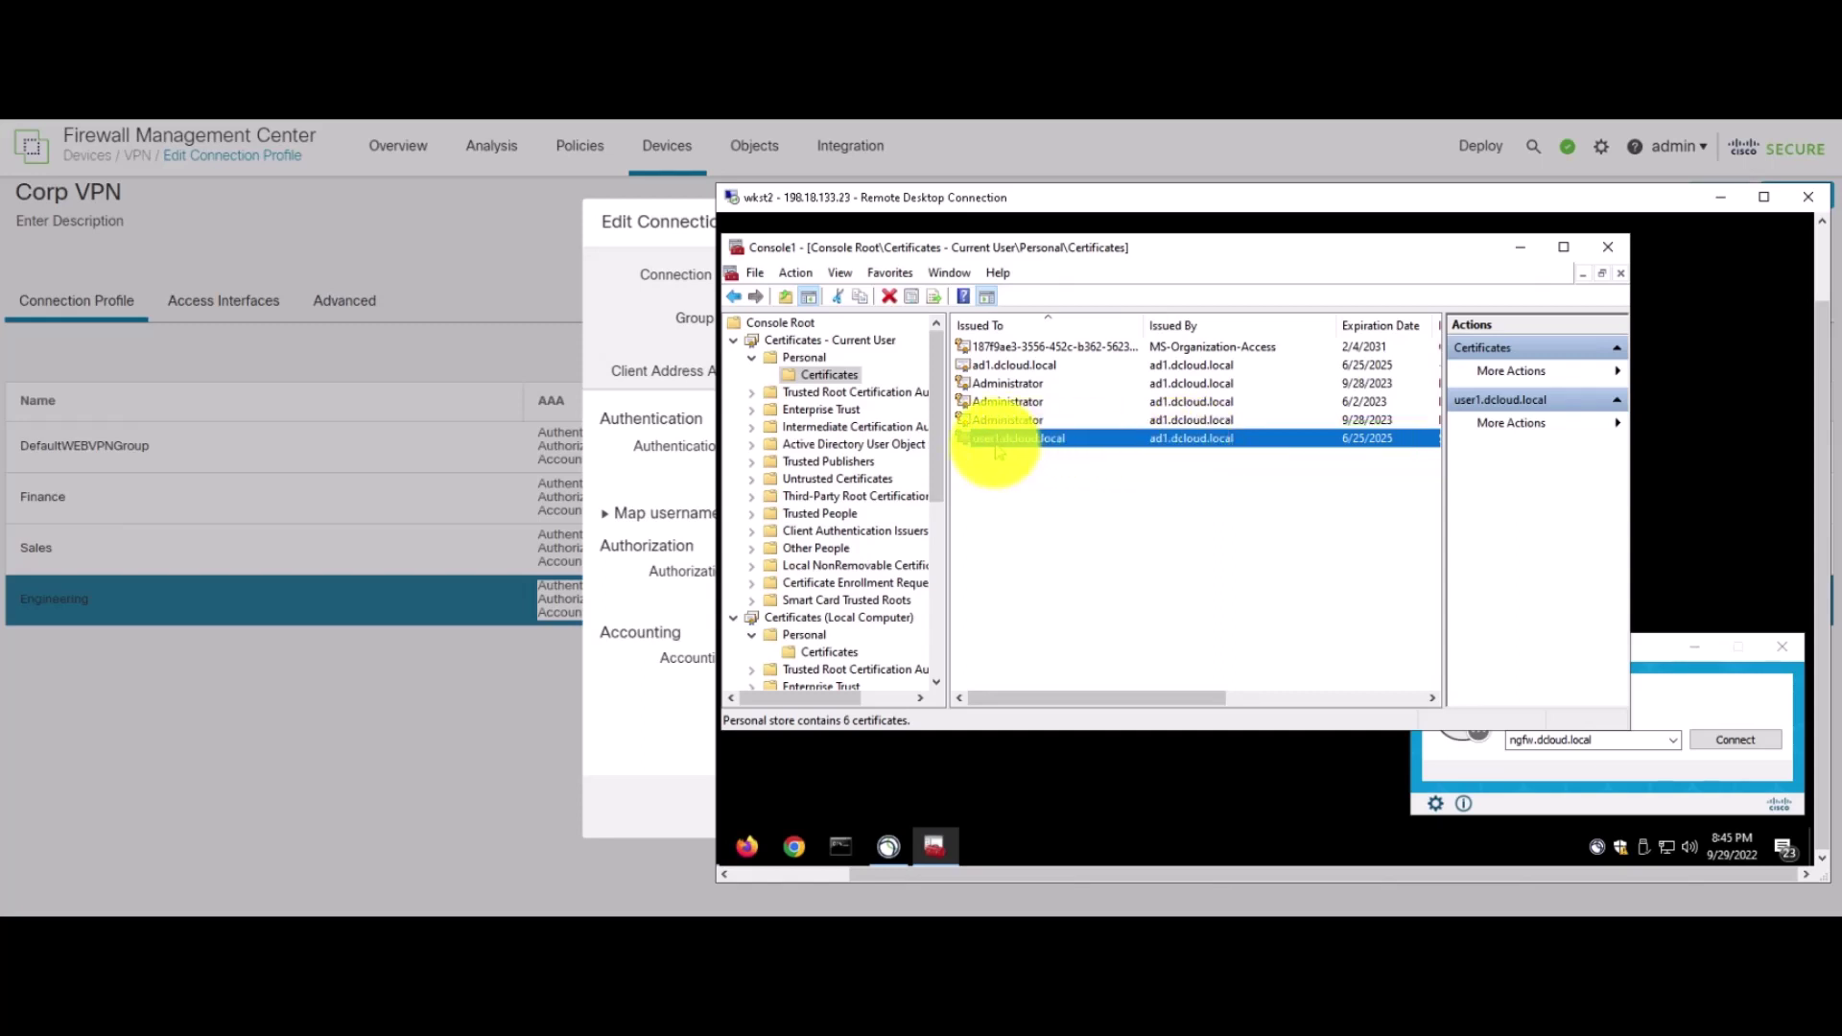
pyautogui.click(831, 652)
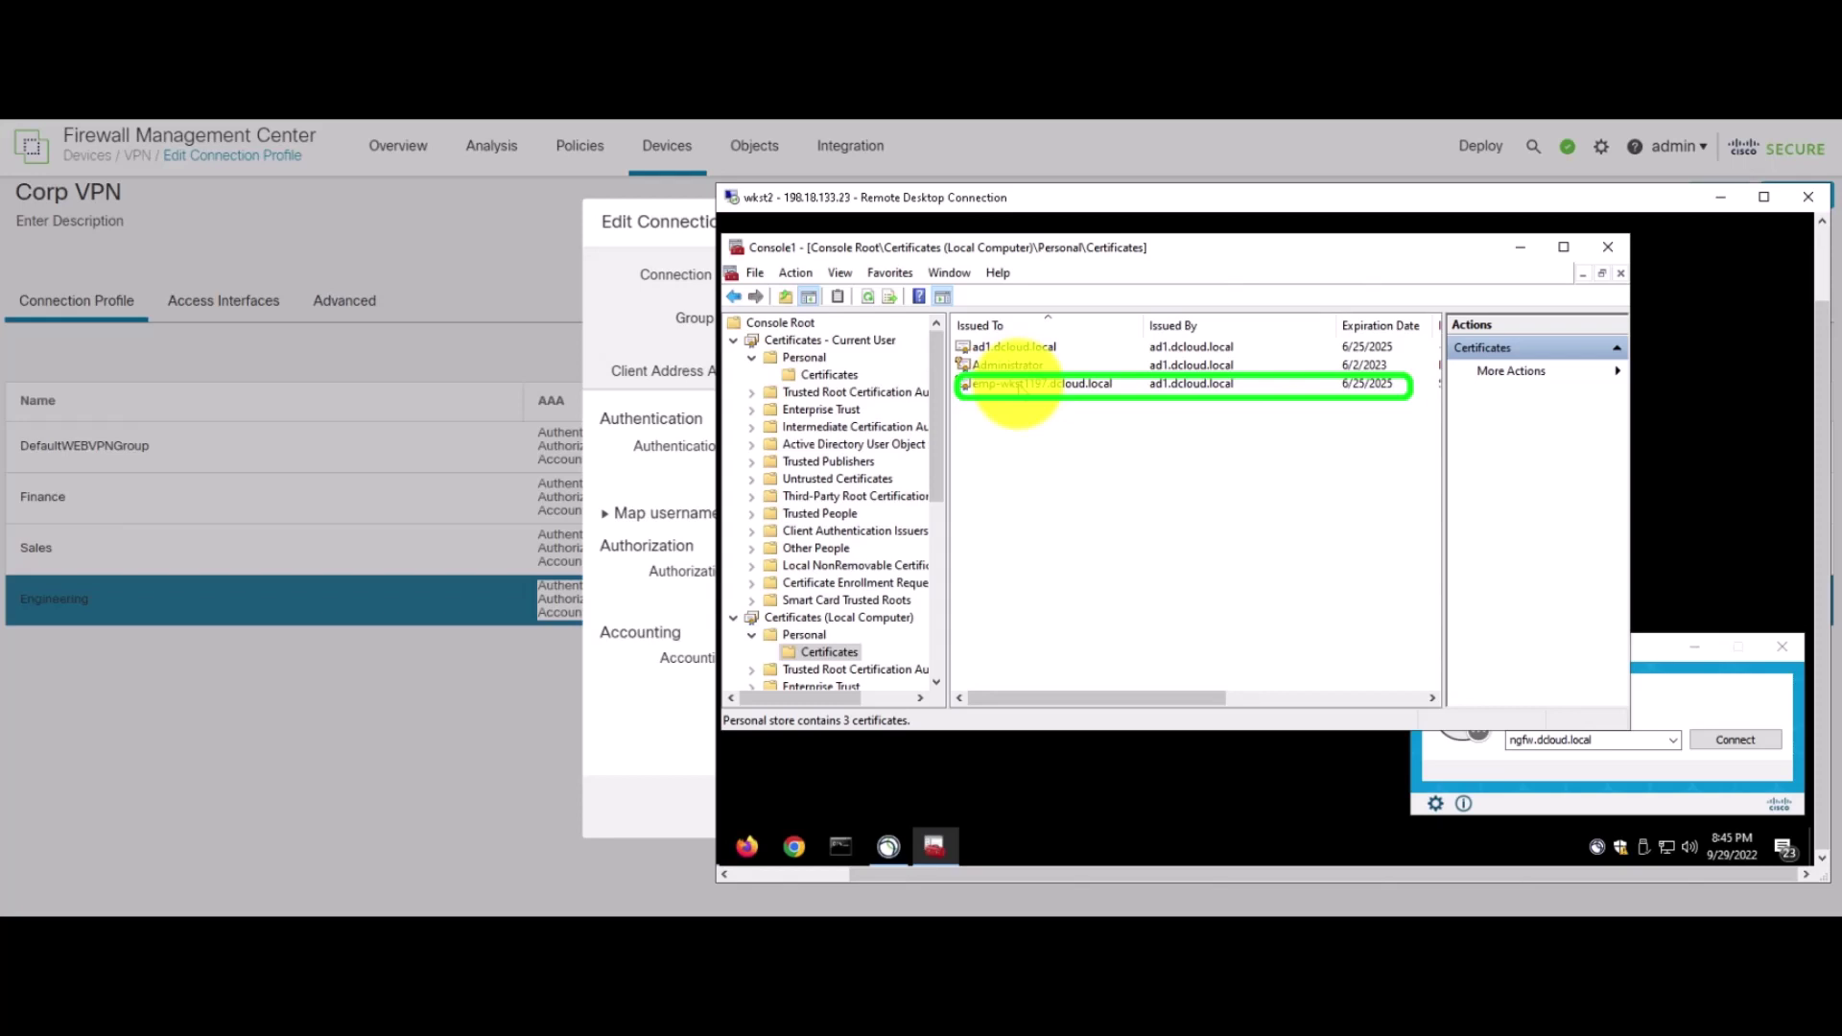
pyautogui.click(1736, 740)
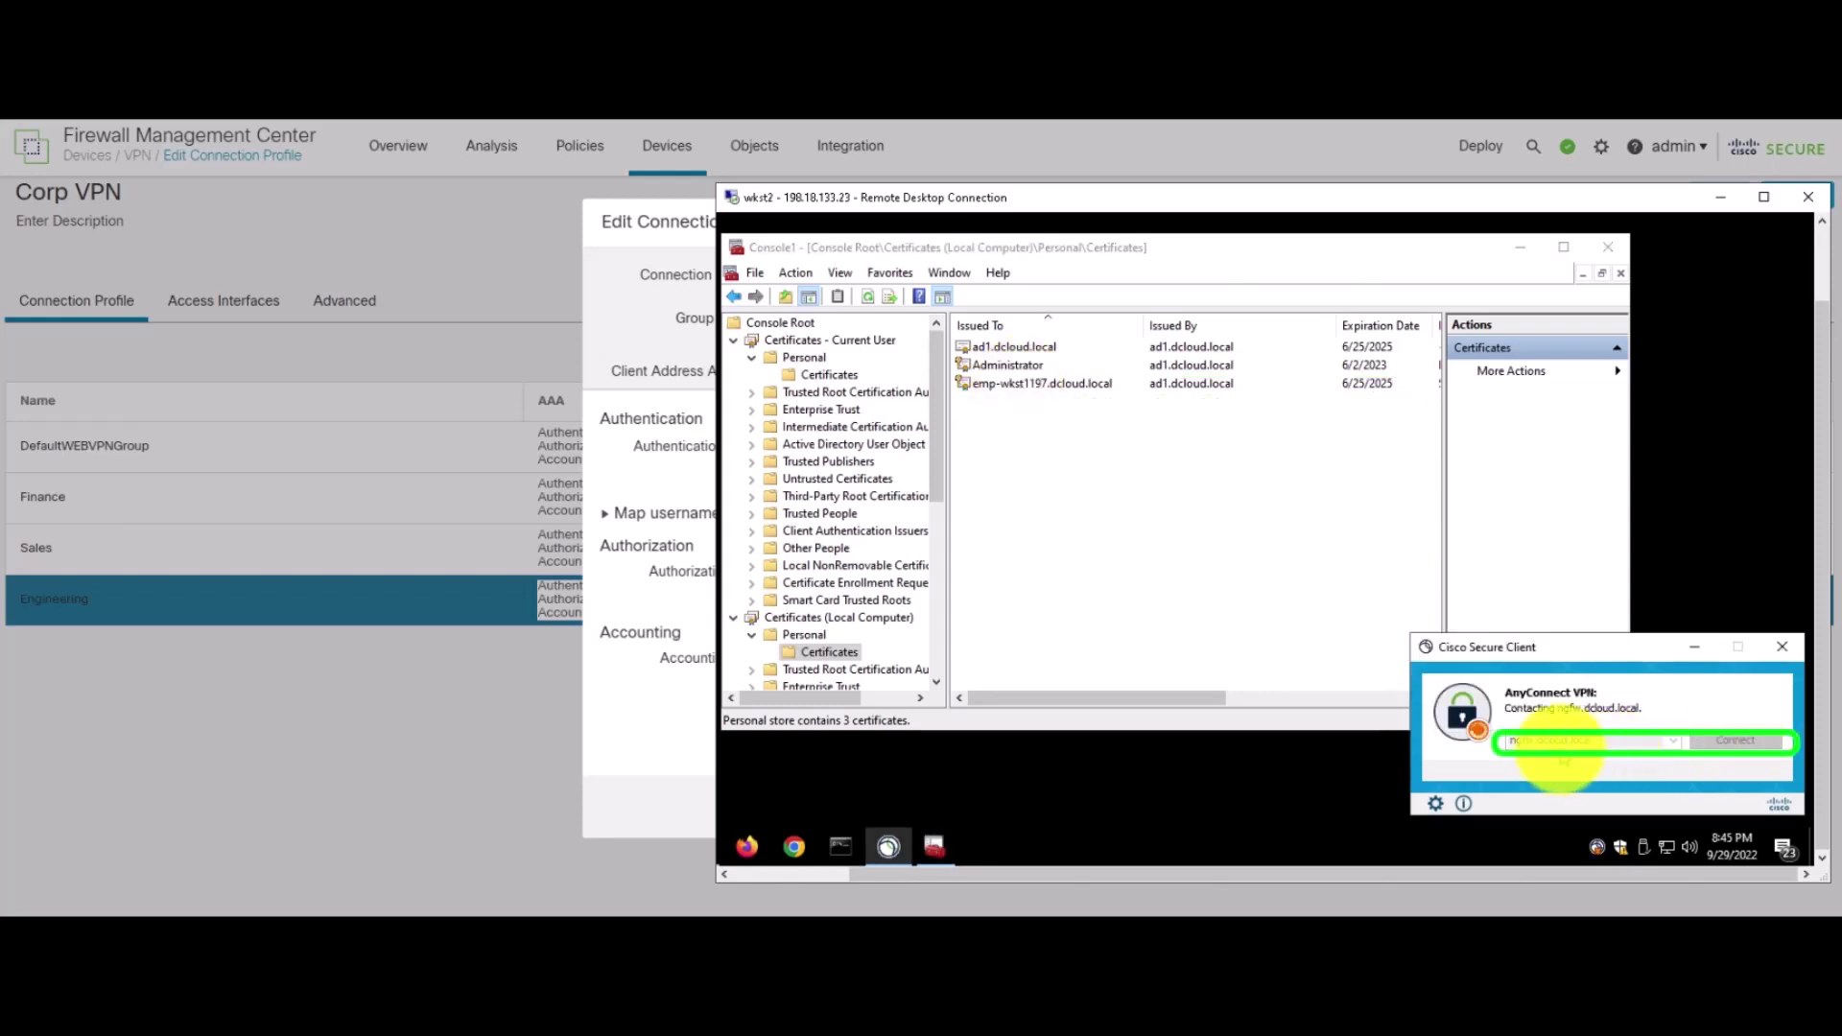
# - Accept the untrusted server certificate and confirm the Engineering group for certificate login
pyautogui.click(1195, 638)
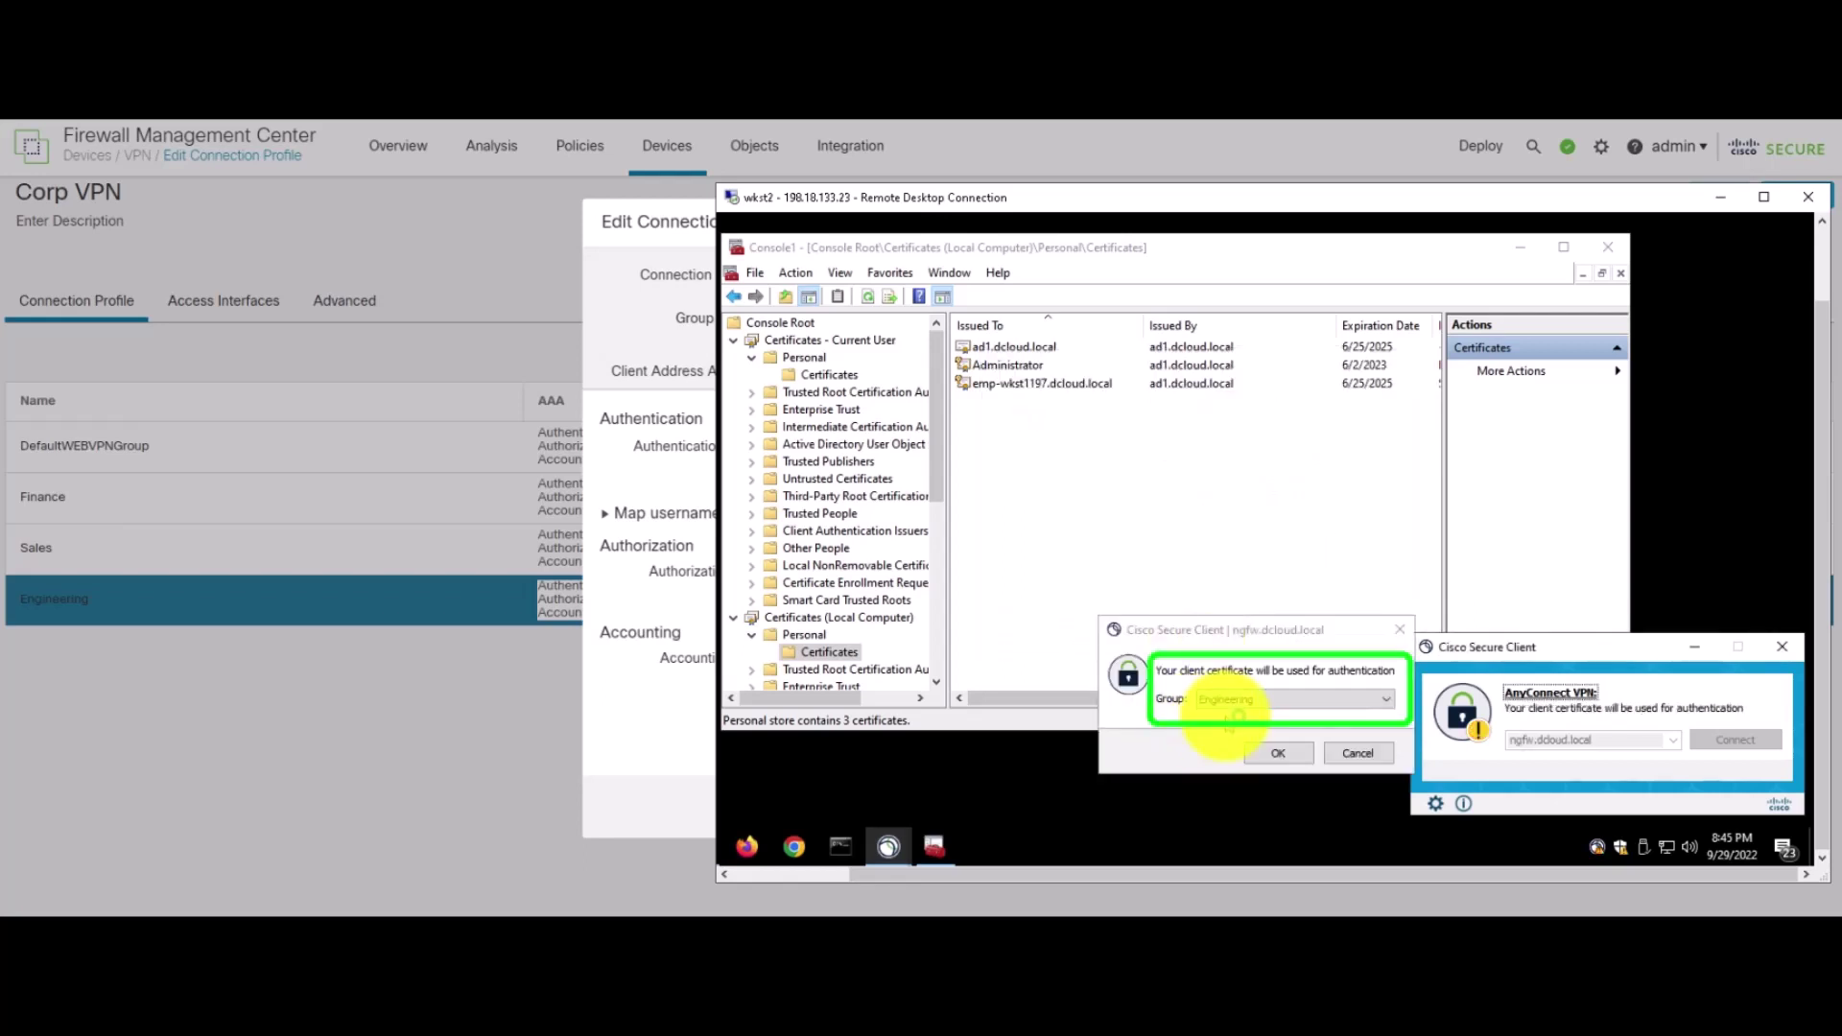
pyautogui.click(1278, 754)
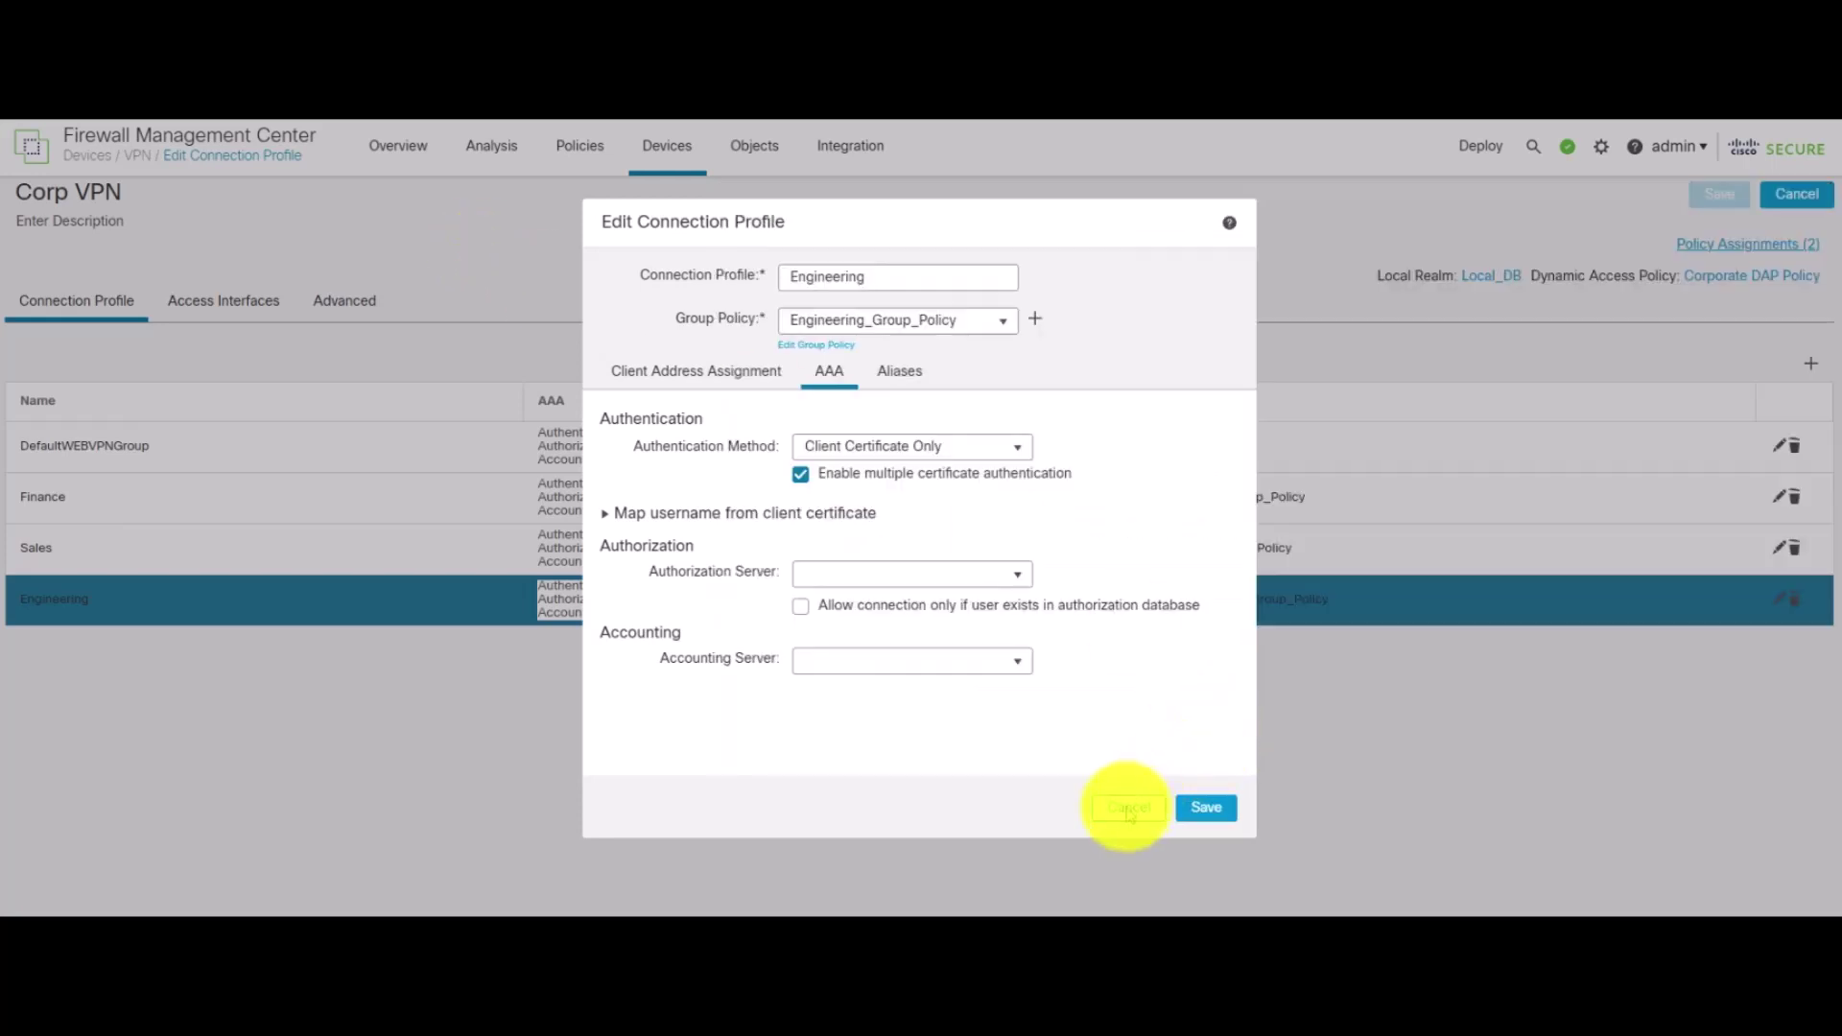
# - Close the connection profile editor and go to Devices > Threat Defense CLI
pyautogui.click(1129, 809)
pyautogui.click(666, 147)
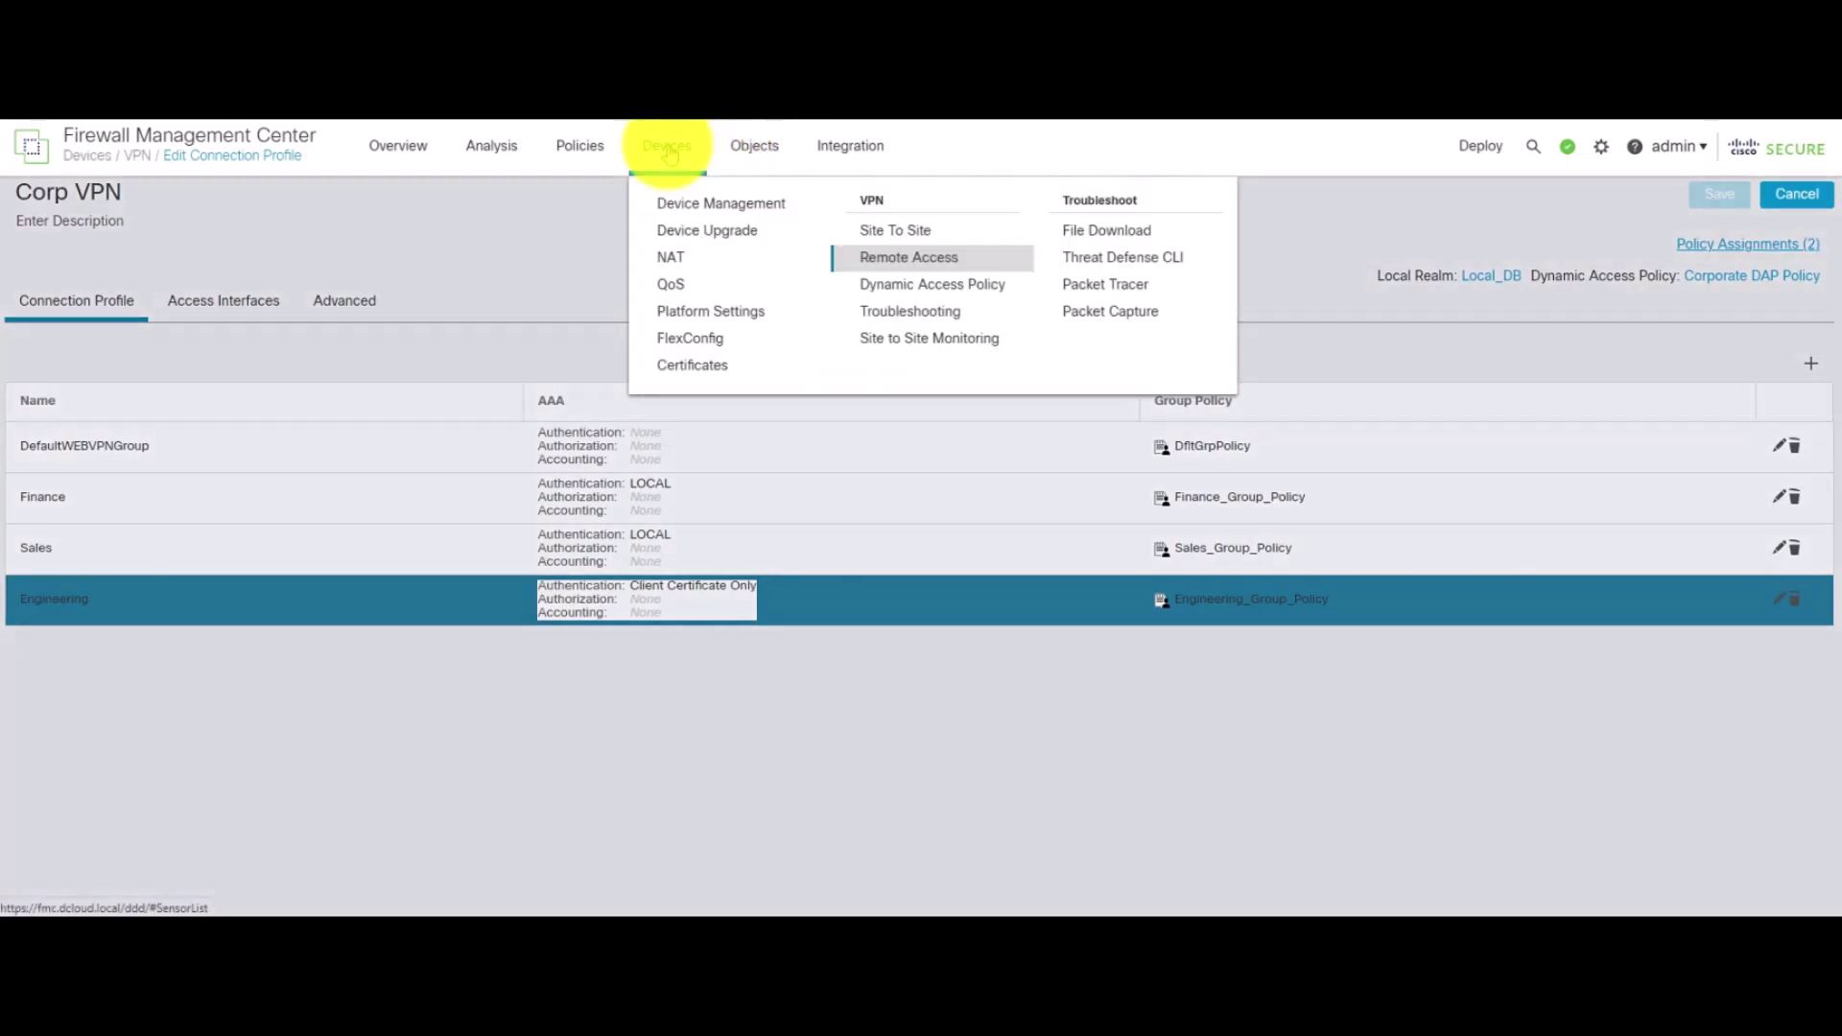
pyautogui.click(1120, 259)
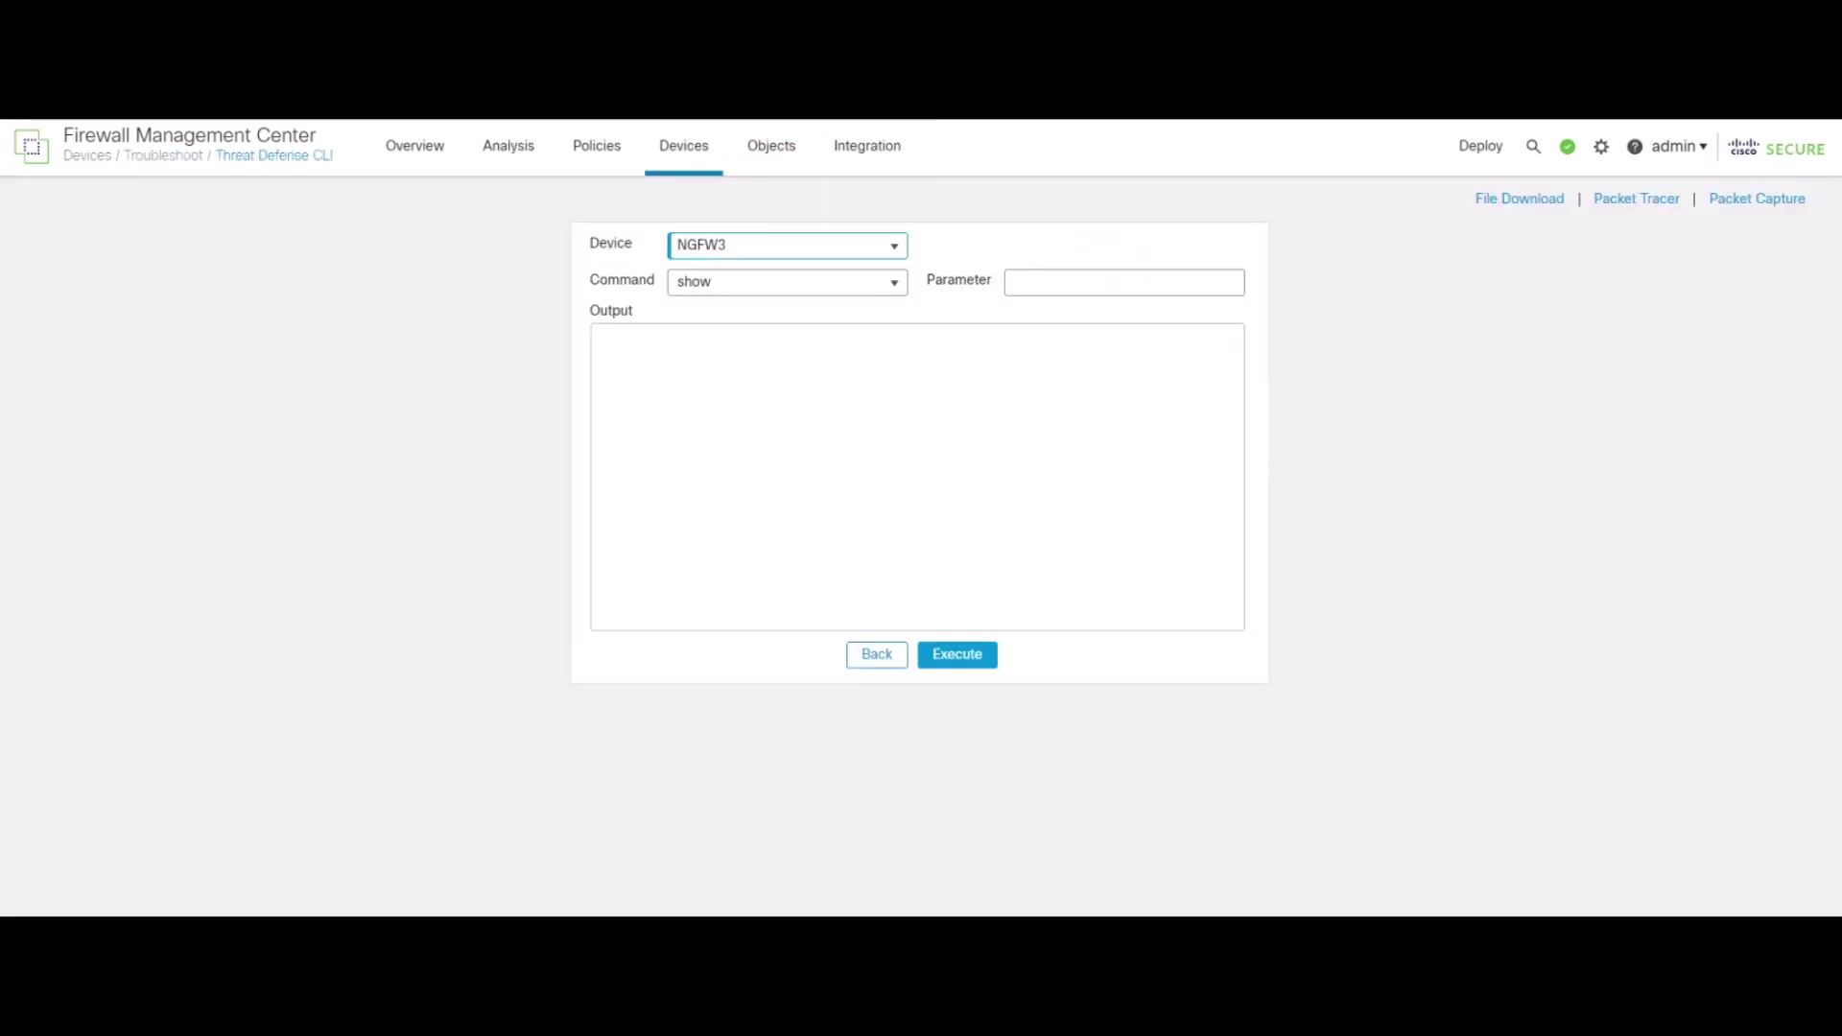
# - Run 'show vpn-sessiondb detail anyconnect' on NGFW3 and highlight the Multiple-certificate auth mode line
pyautogui.click(1036, 282)
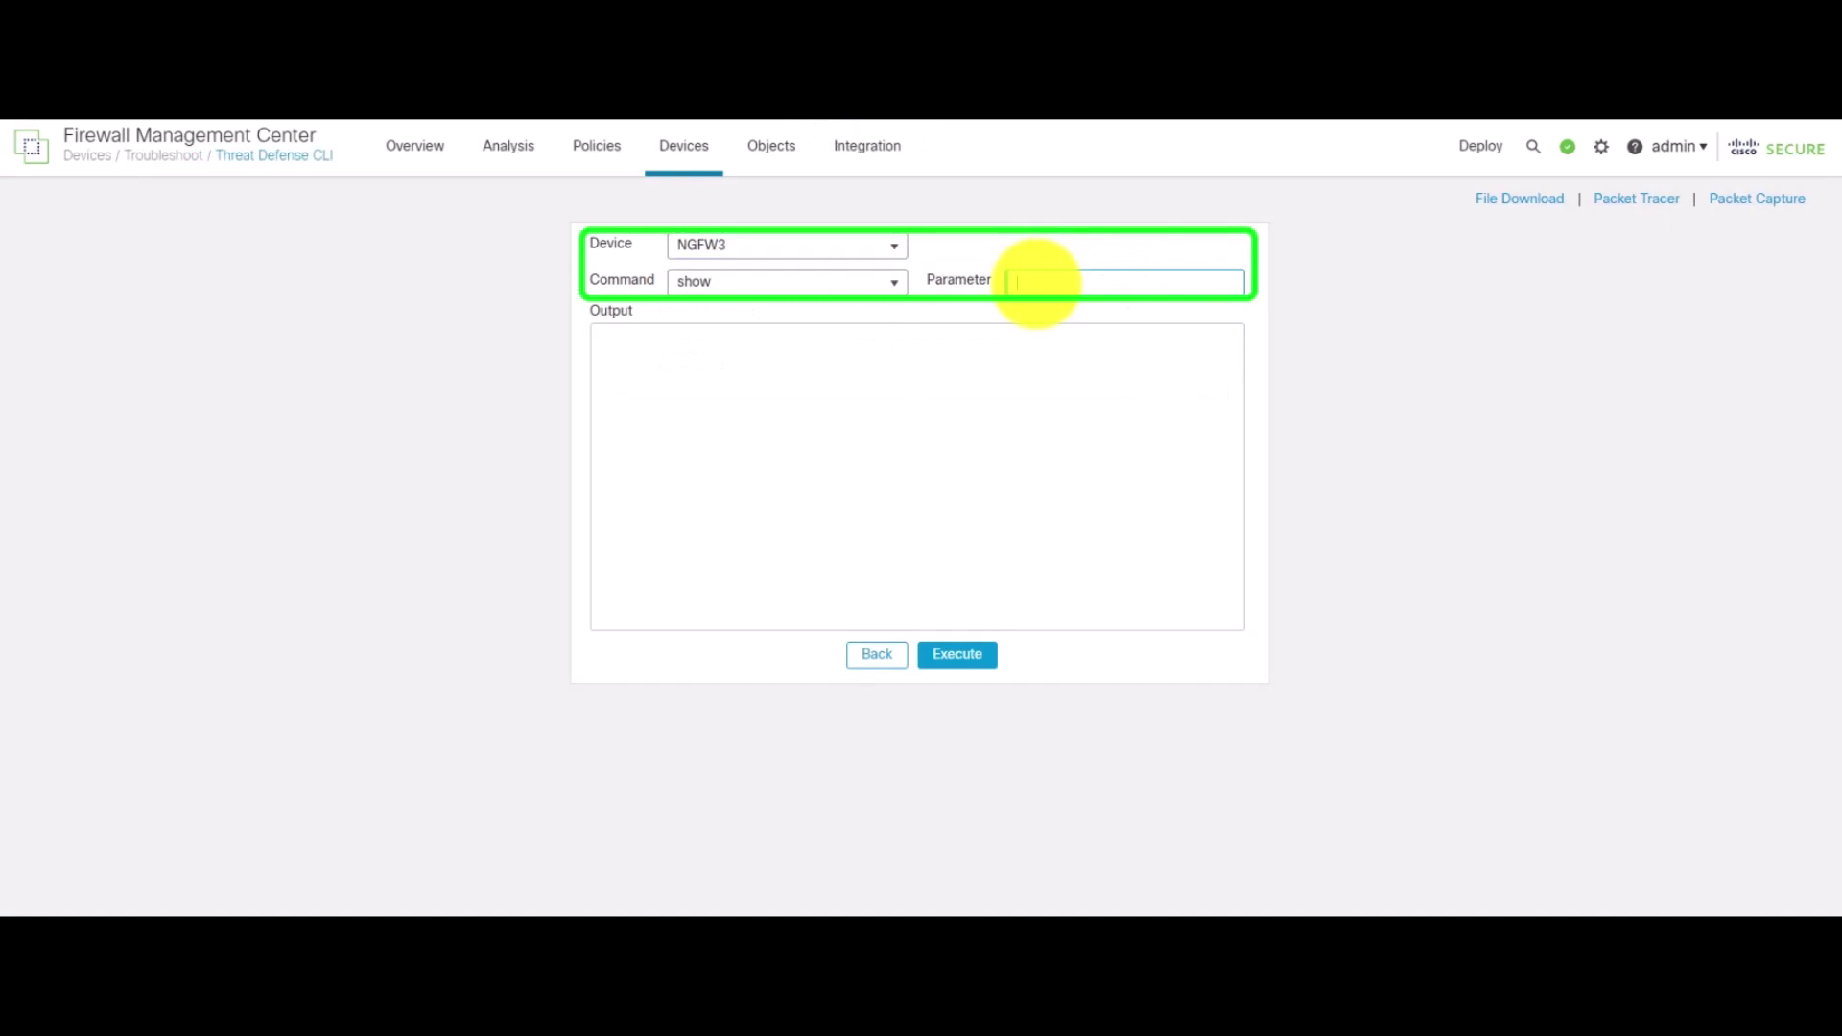
pyautogui.write('vpn-sessiondb detail anyconnect')
pyautogui.click(957, 654)
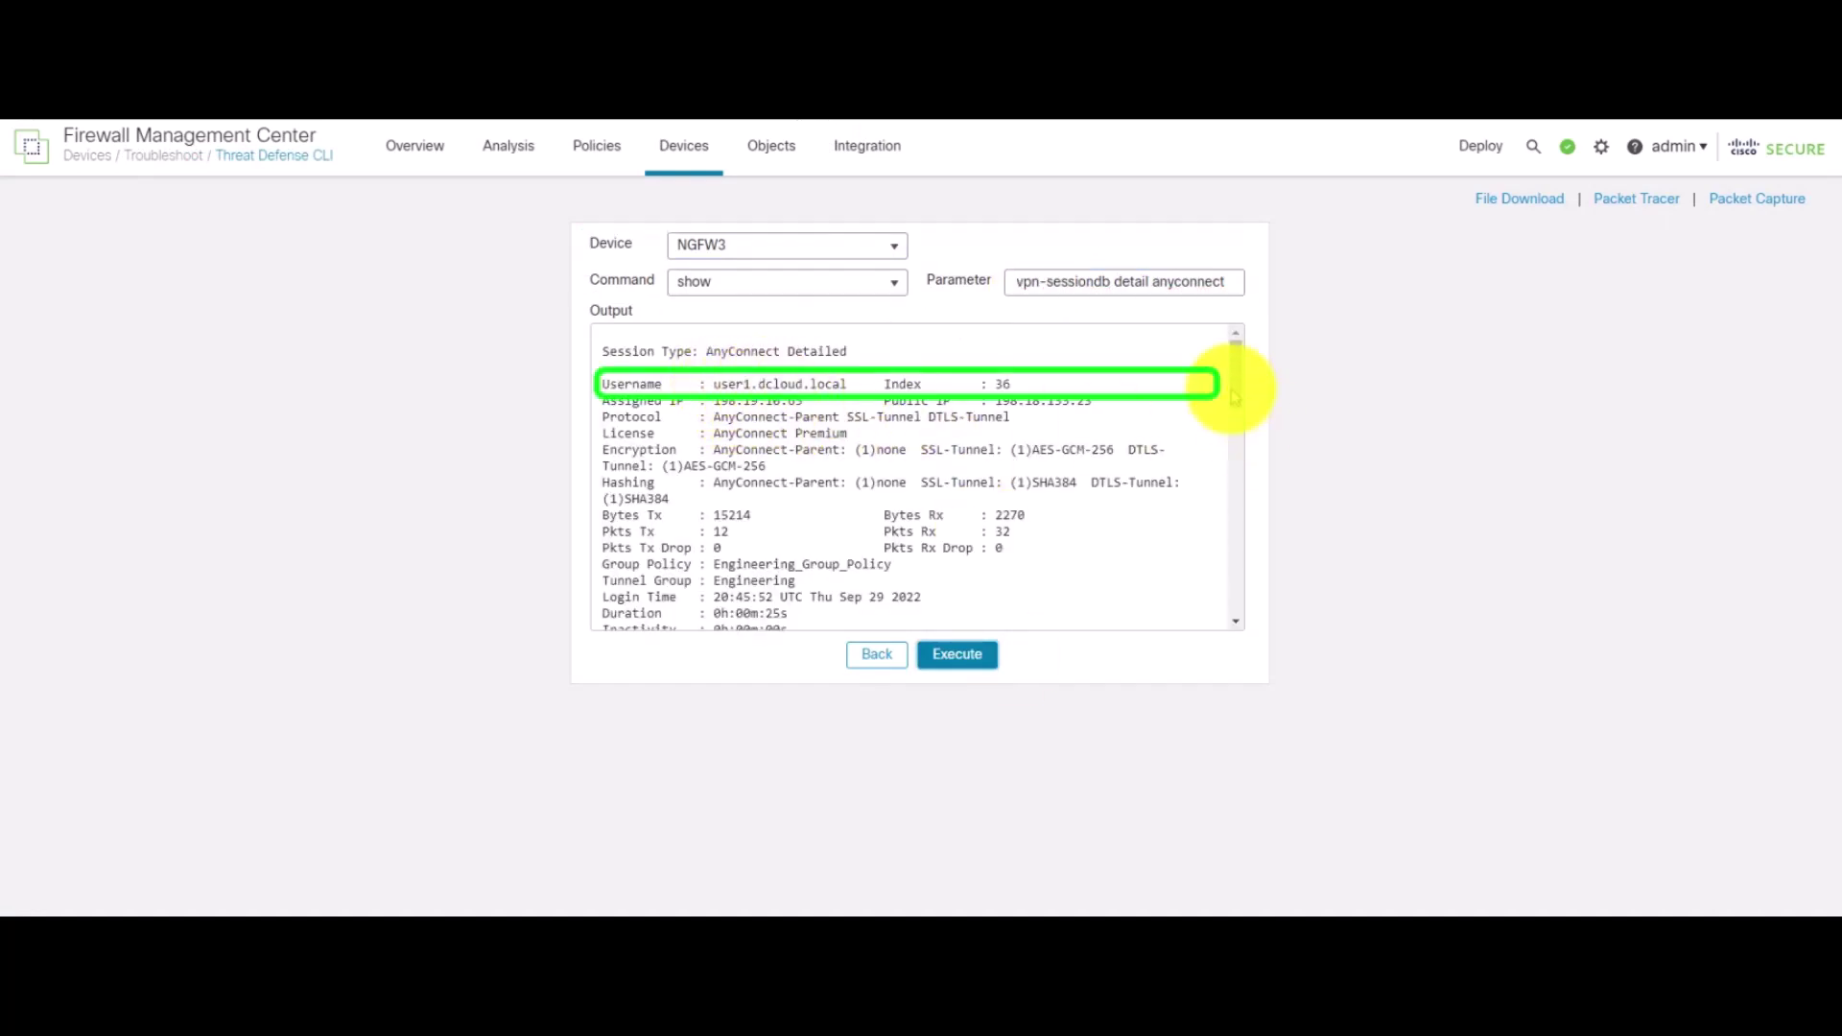
pyautogui.moveTo(1235, 382); pyautogui.dragTo(1236, 449)
pyautogui.scroll(-4, 1234, 449)
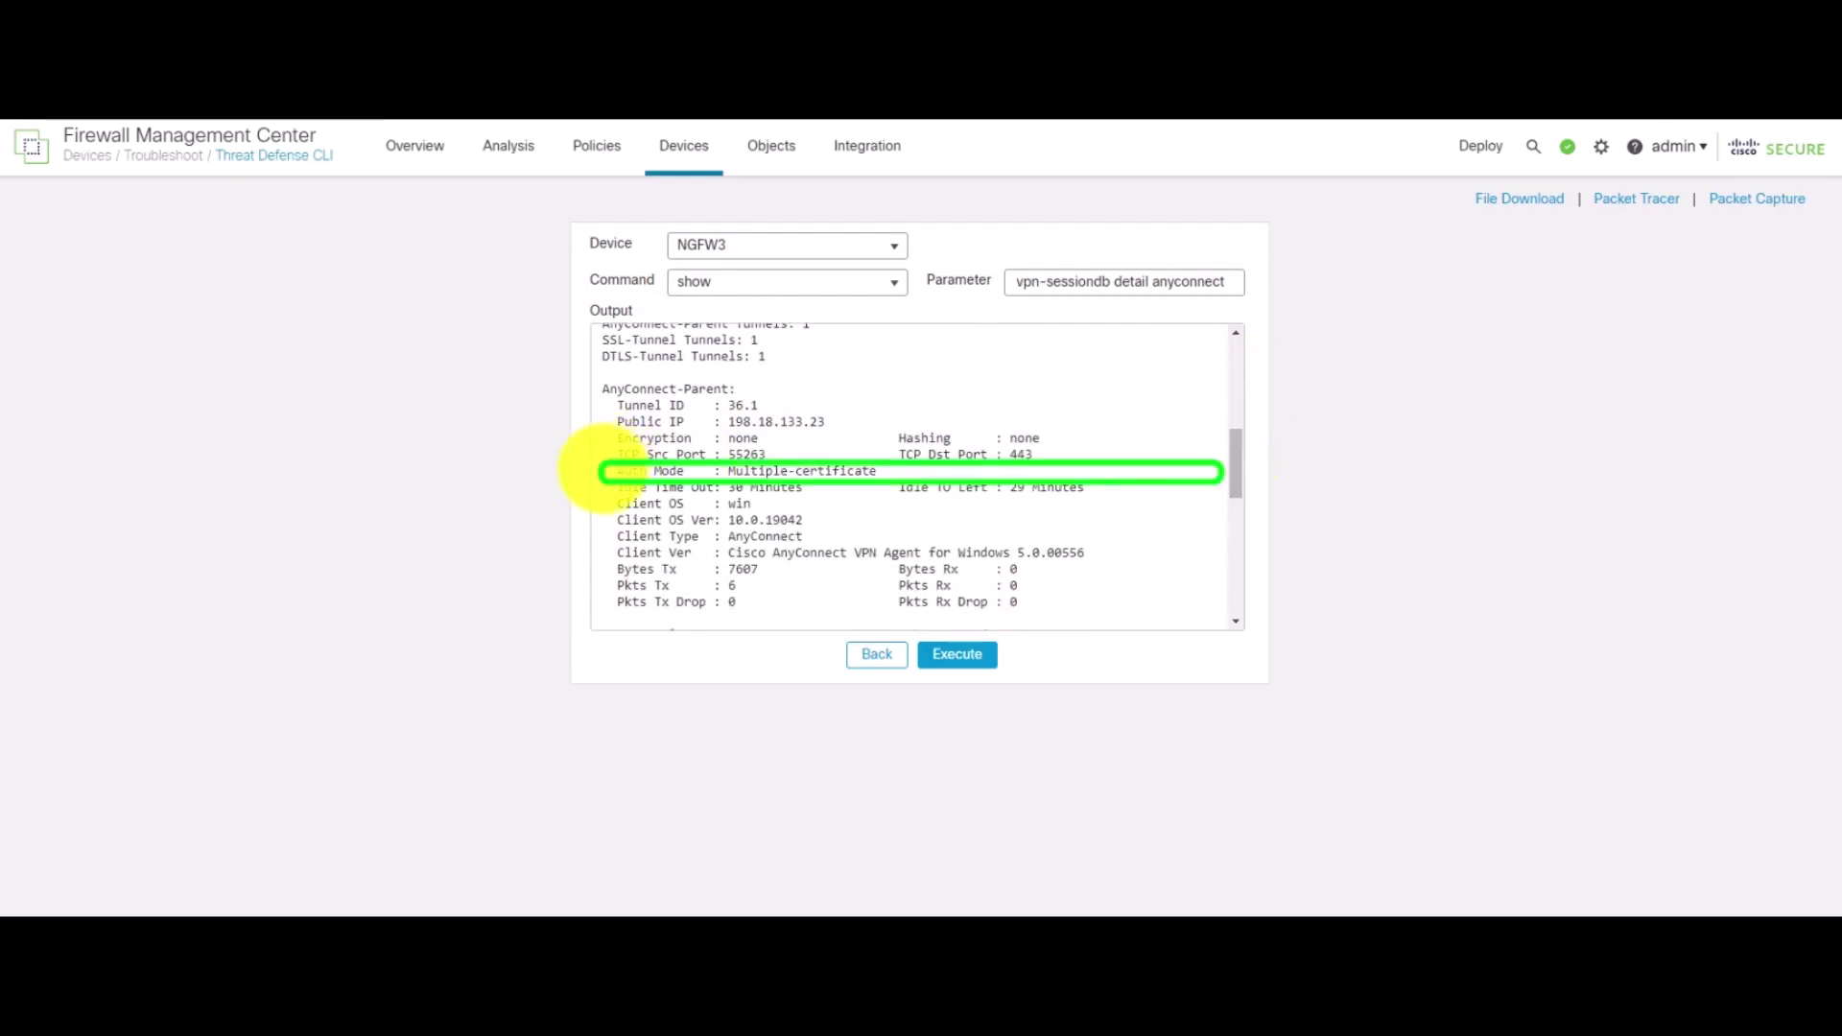
pyautogui.moveTo(602, 471); pyautogui.dragTo(863, 471)
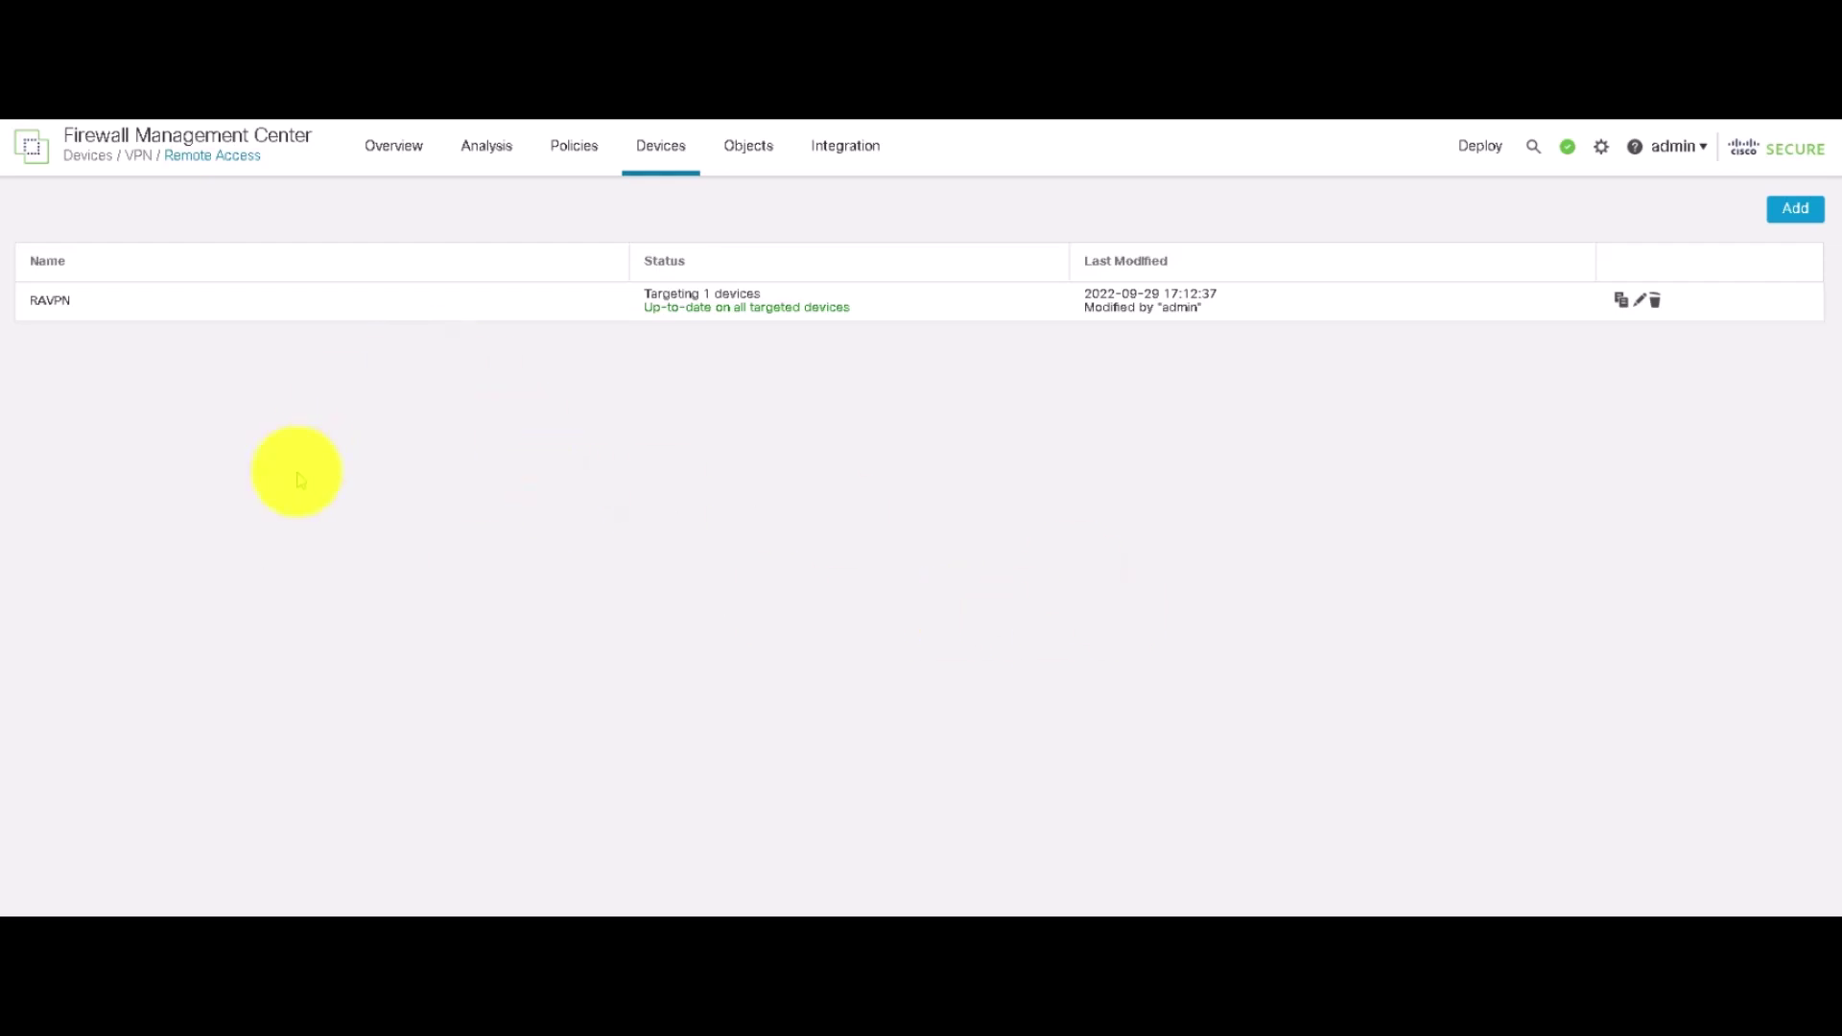
pyautogui.moveTo(729, 156)
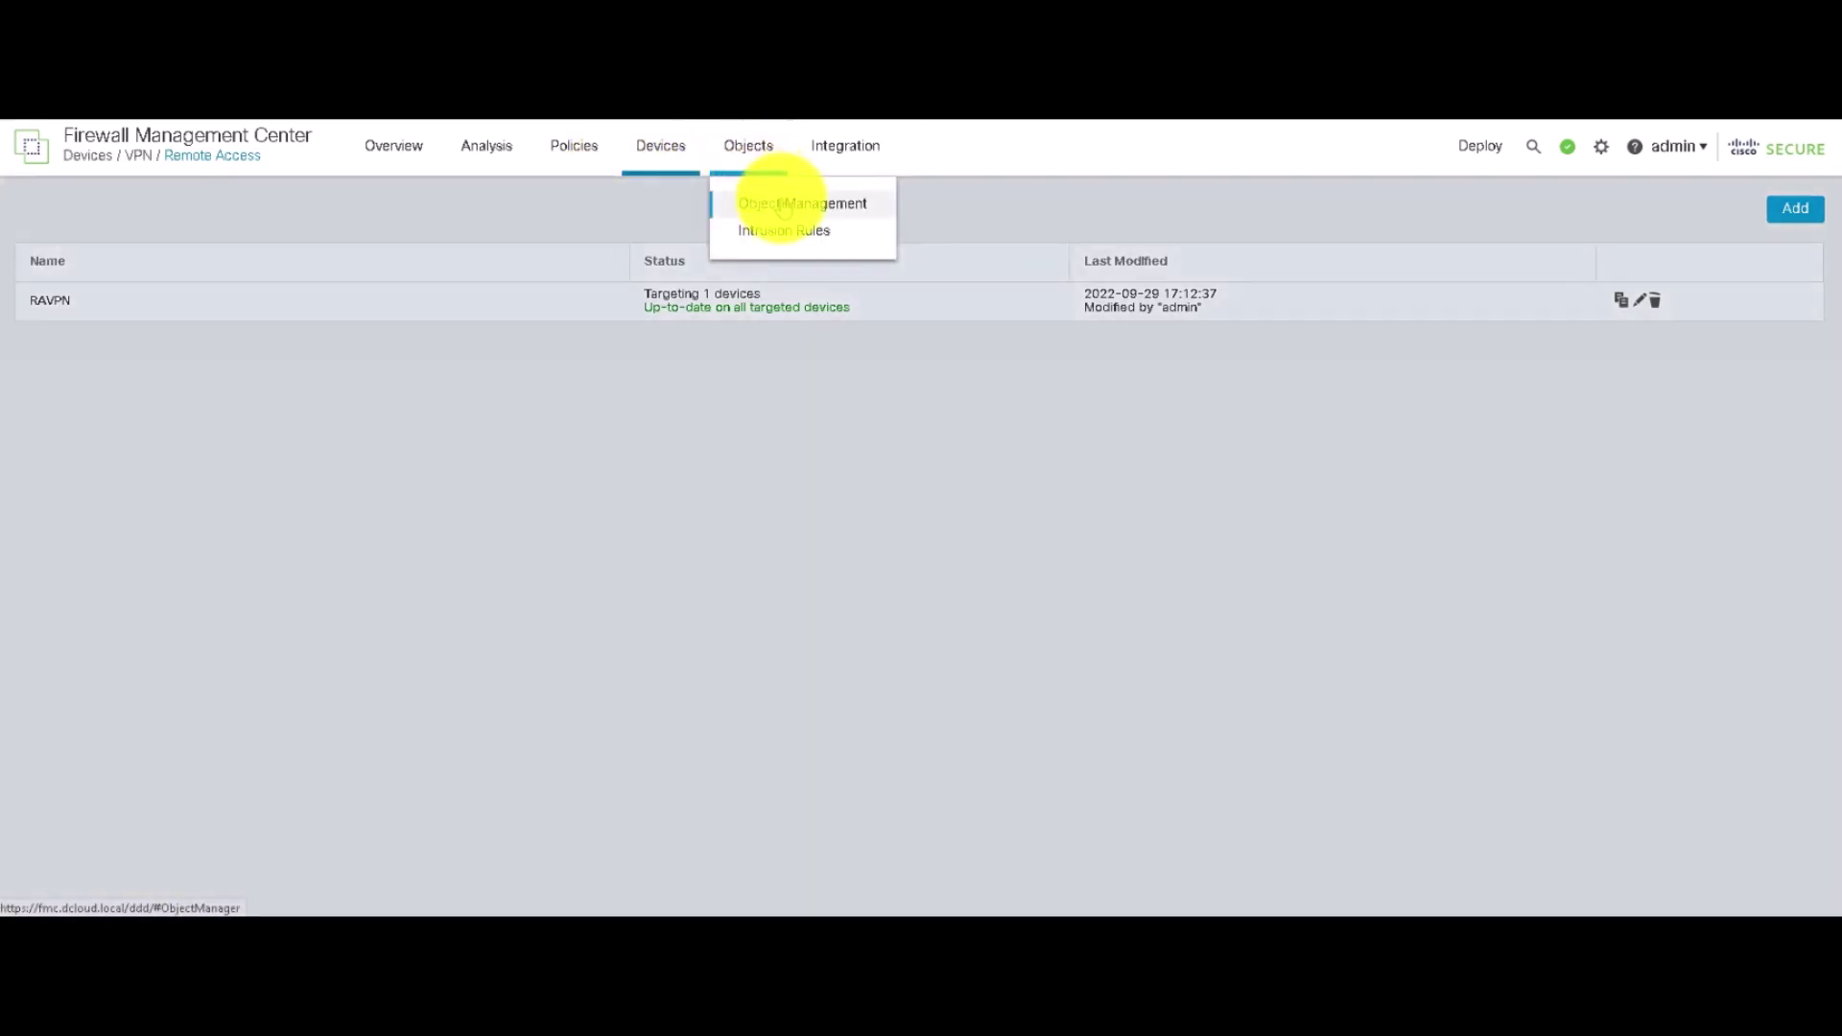
pyautogui.click(782, 204)
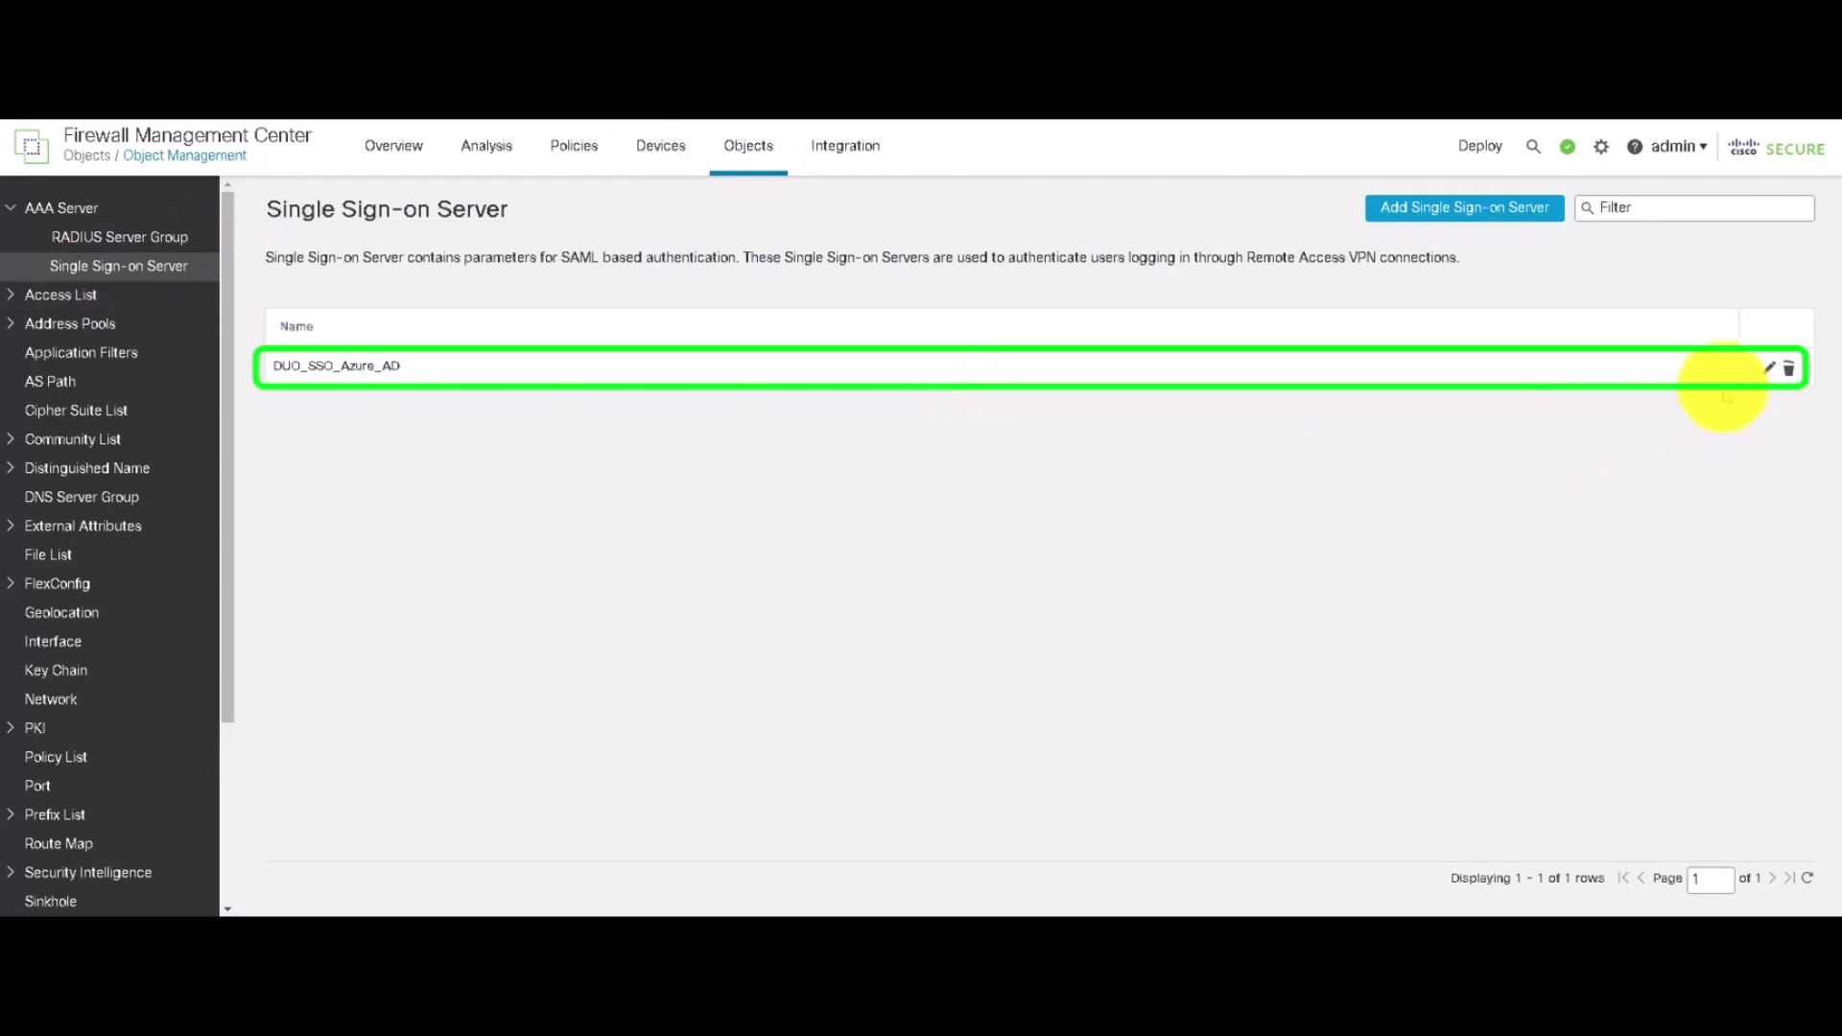
pyautogui.click(1768, 369)
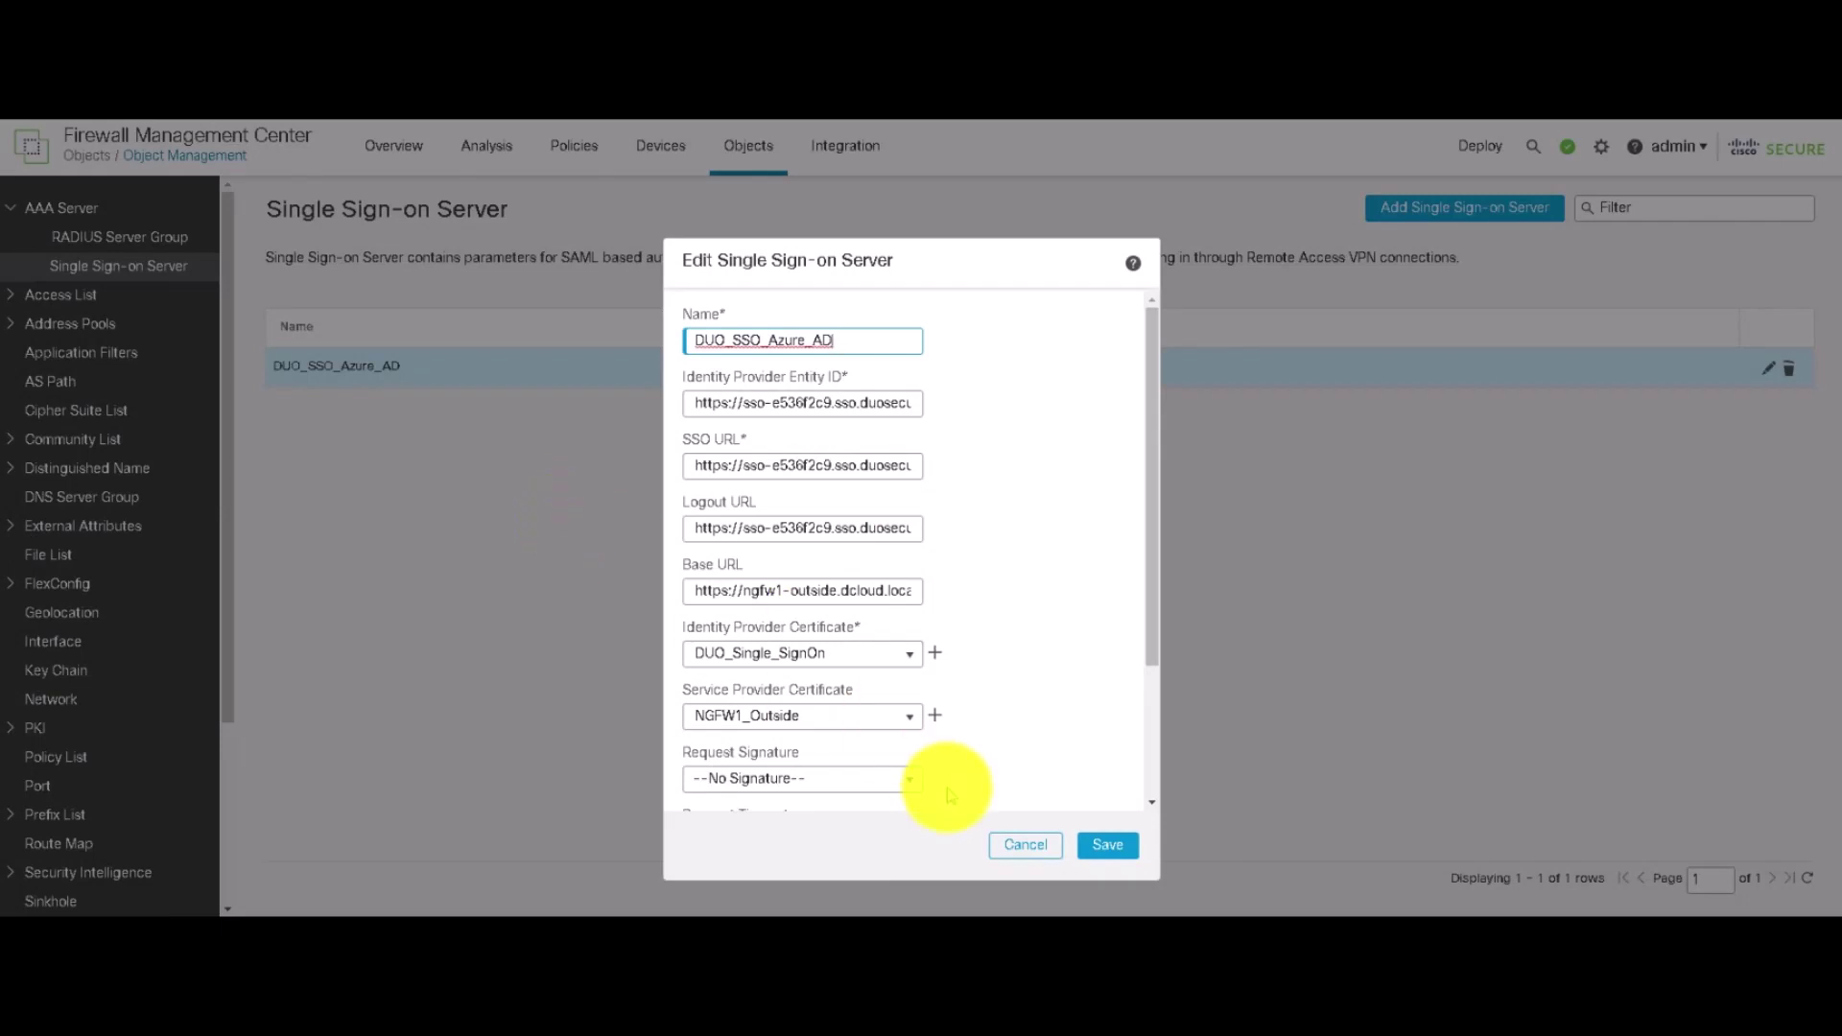
pyautogui.click(1025, 845)
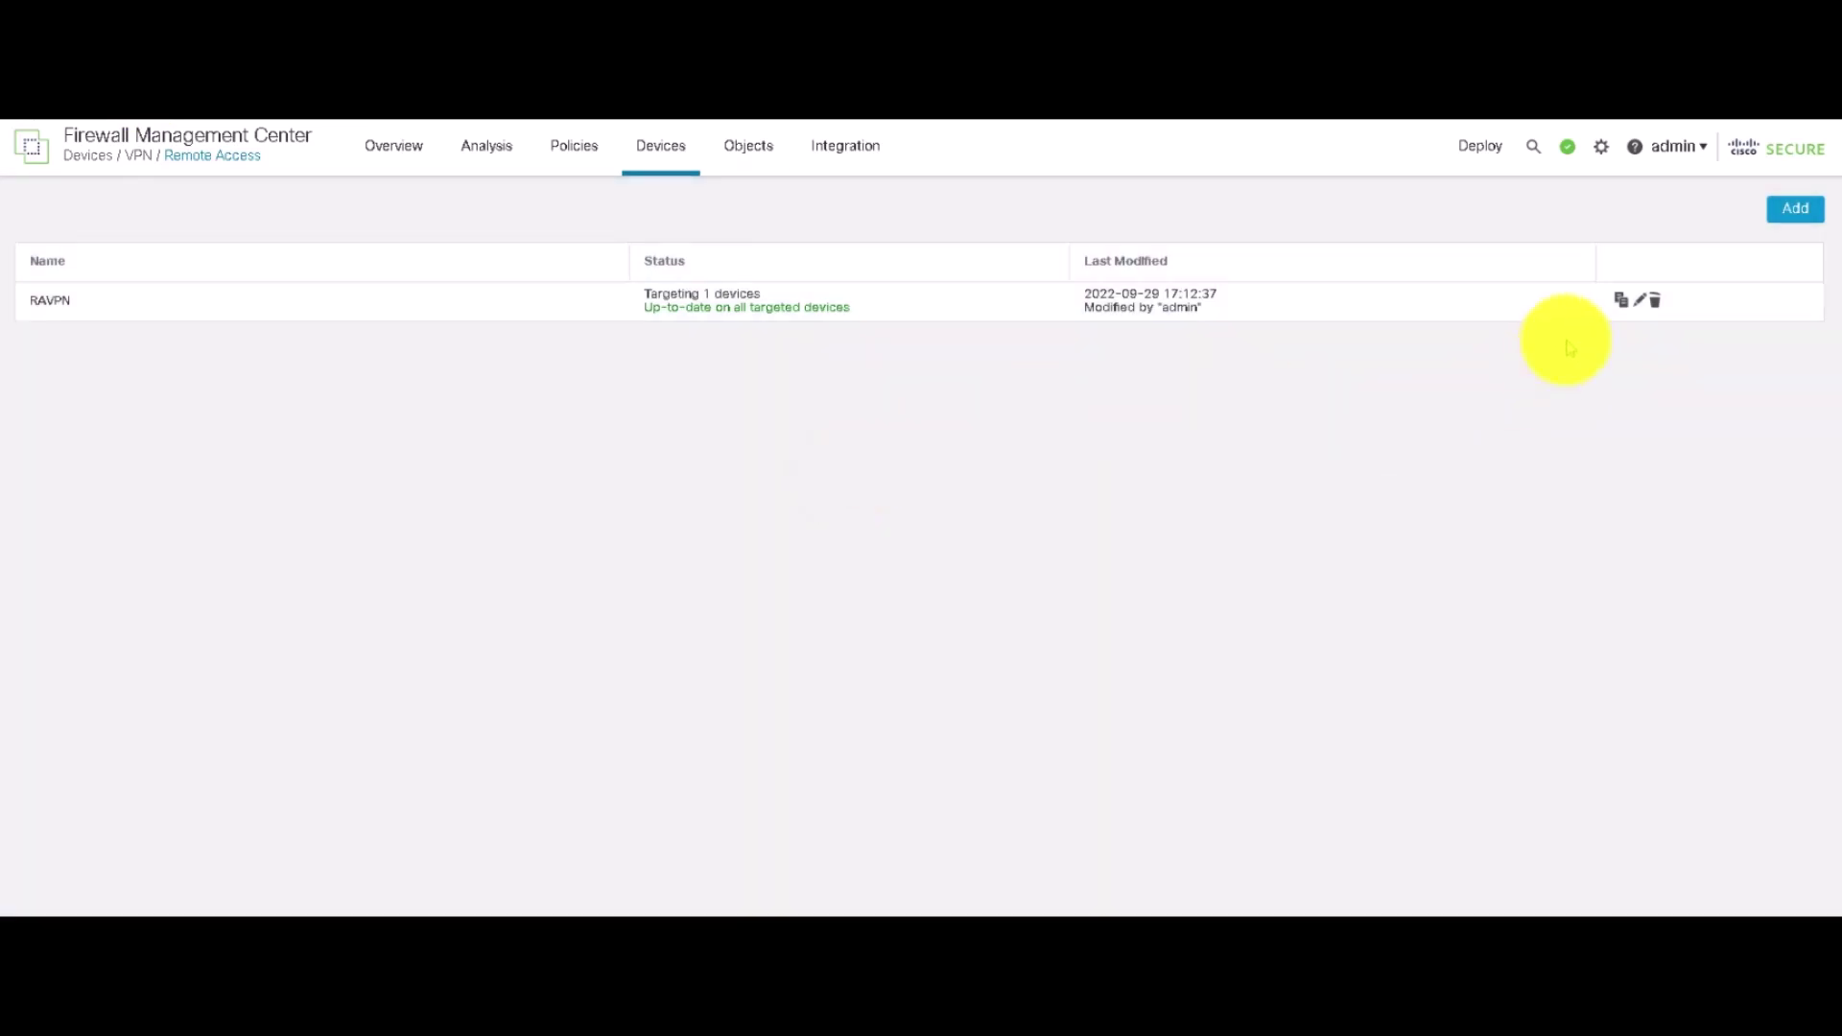
# - Review the RAVPN connection profile's SAML authentication via DUO_SSO_Azure_AD and save it
pyautogui.click(1639, 299)
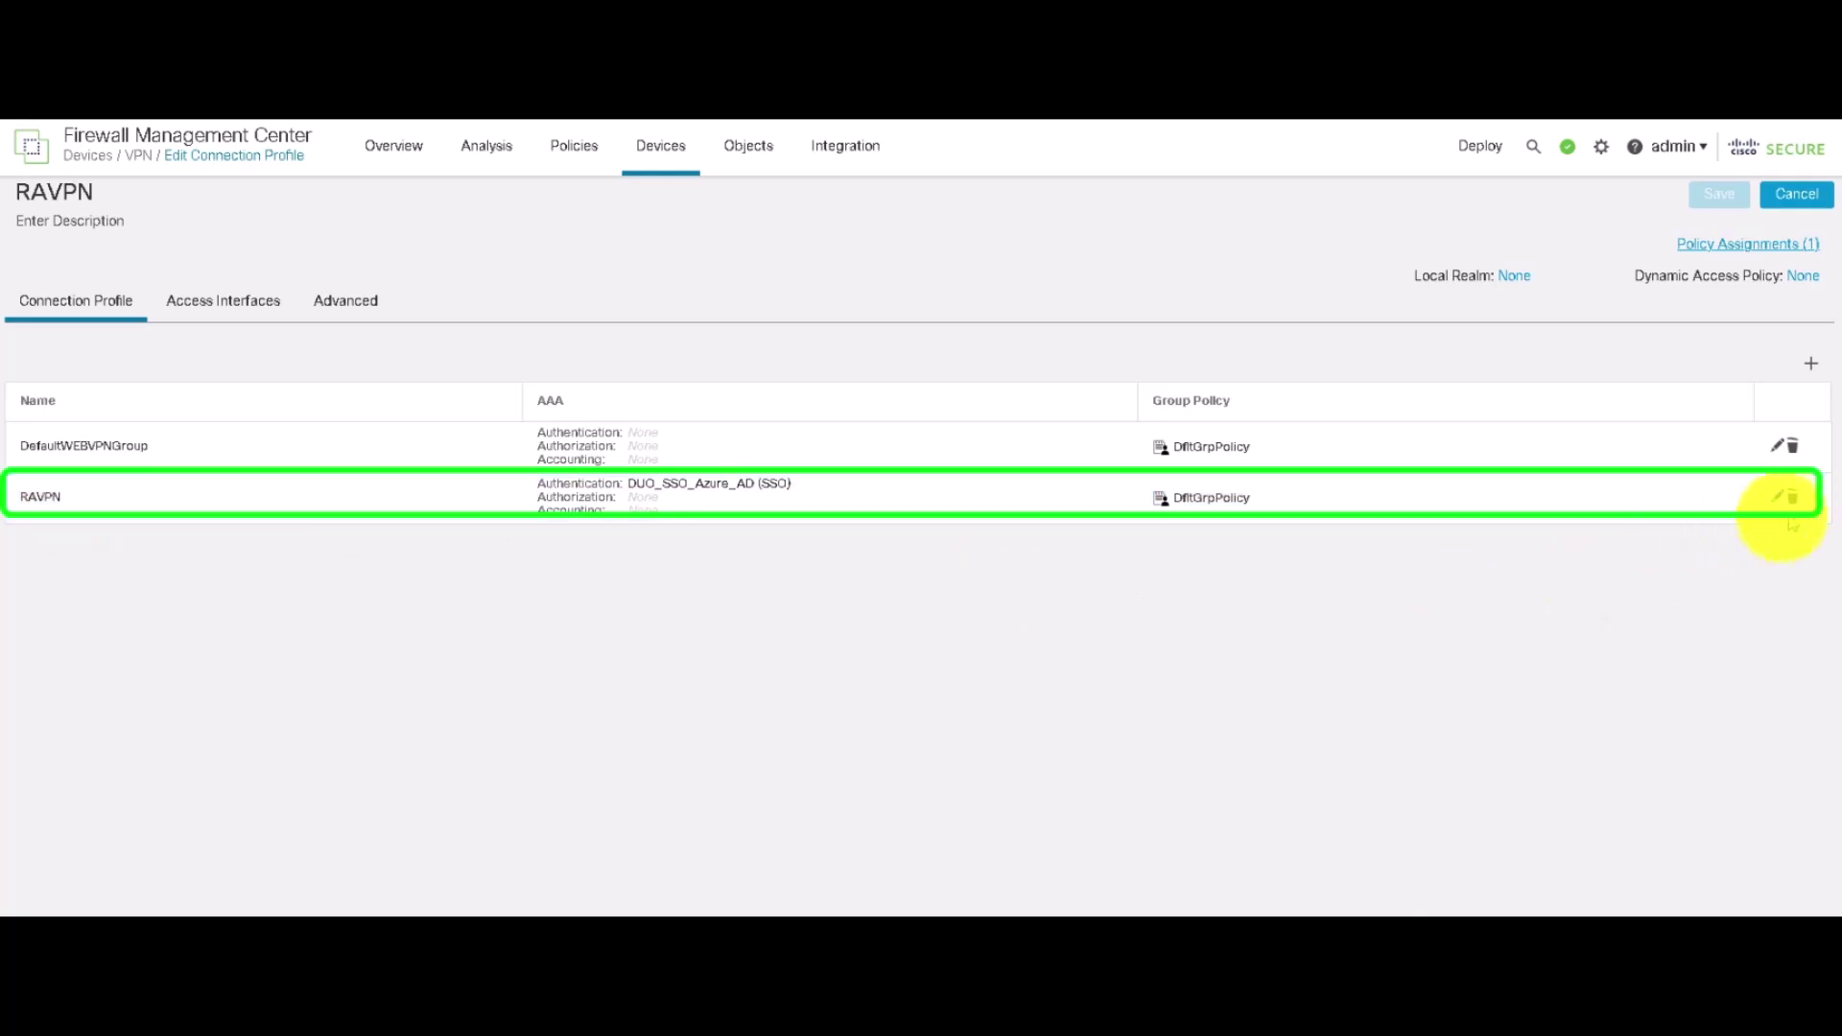
pyautogui.doubleClick(844, 496)
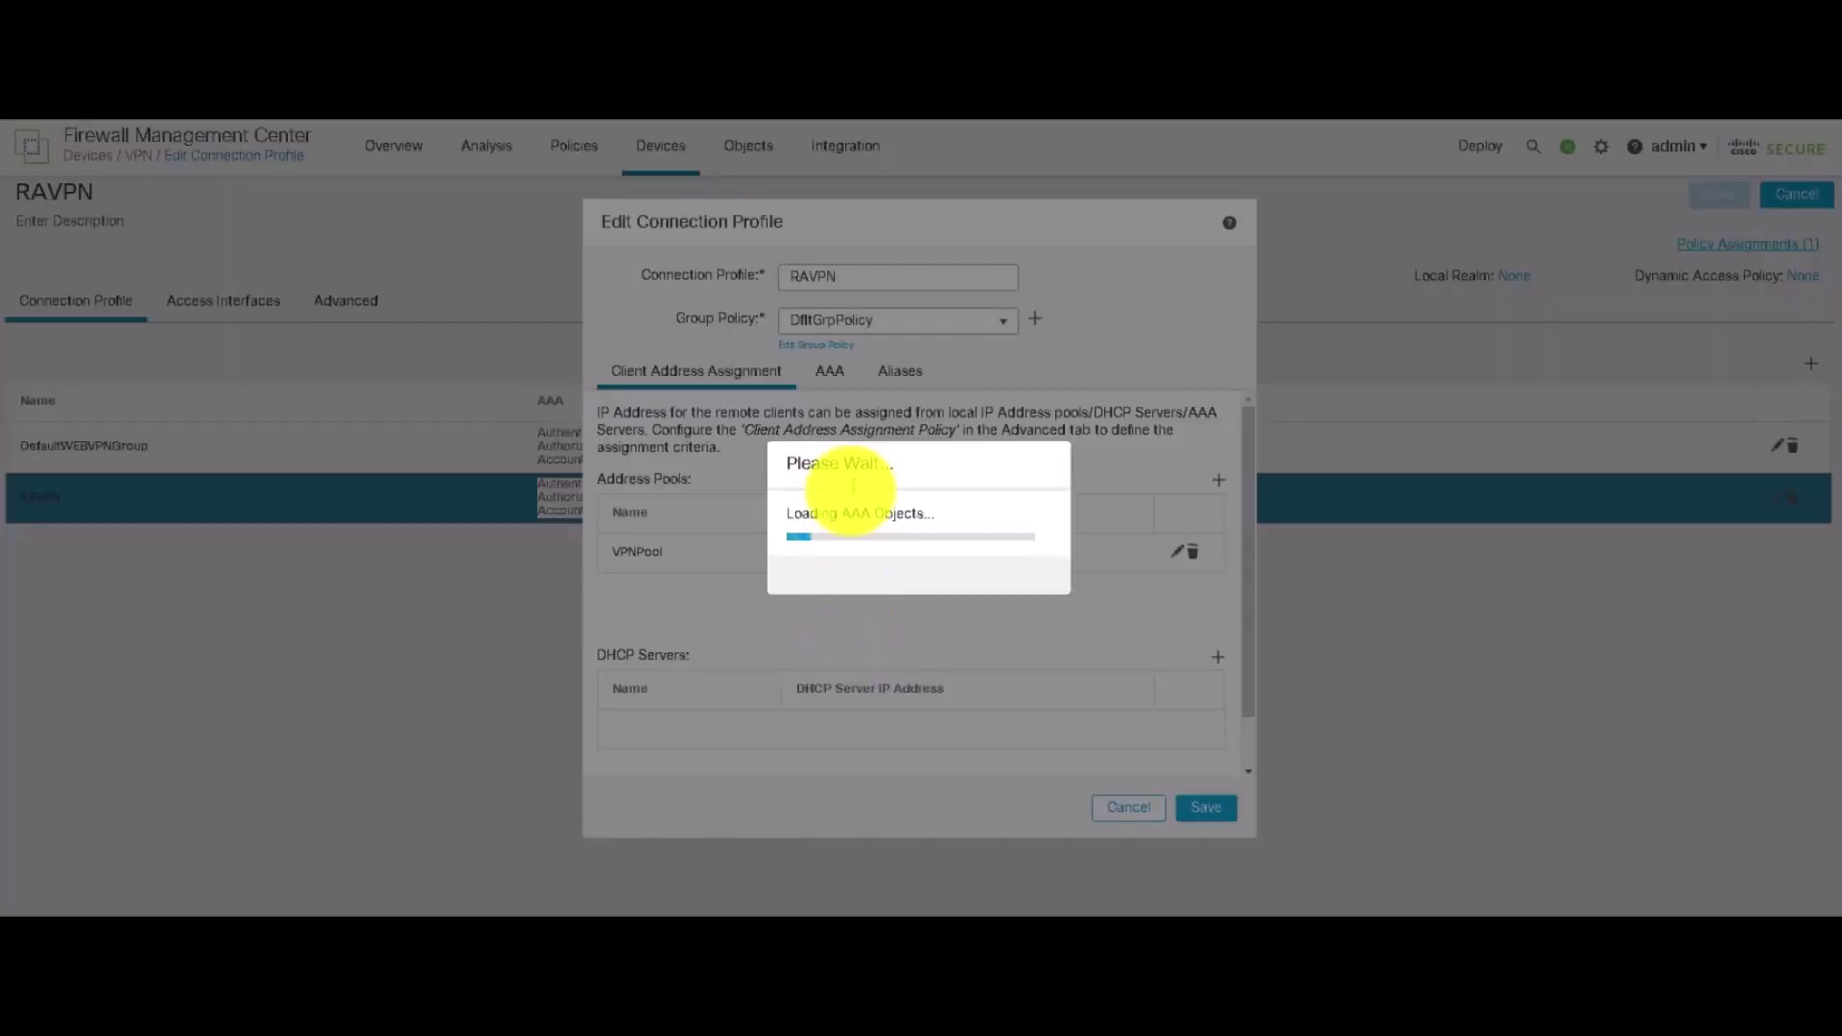
pyautogui.click(831, 373)
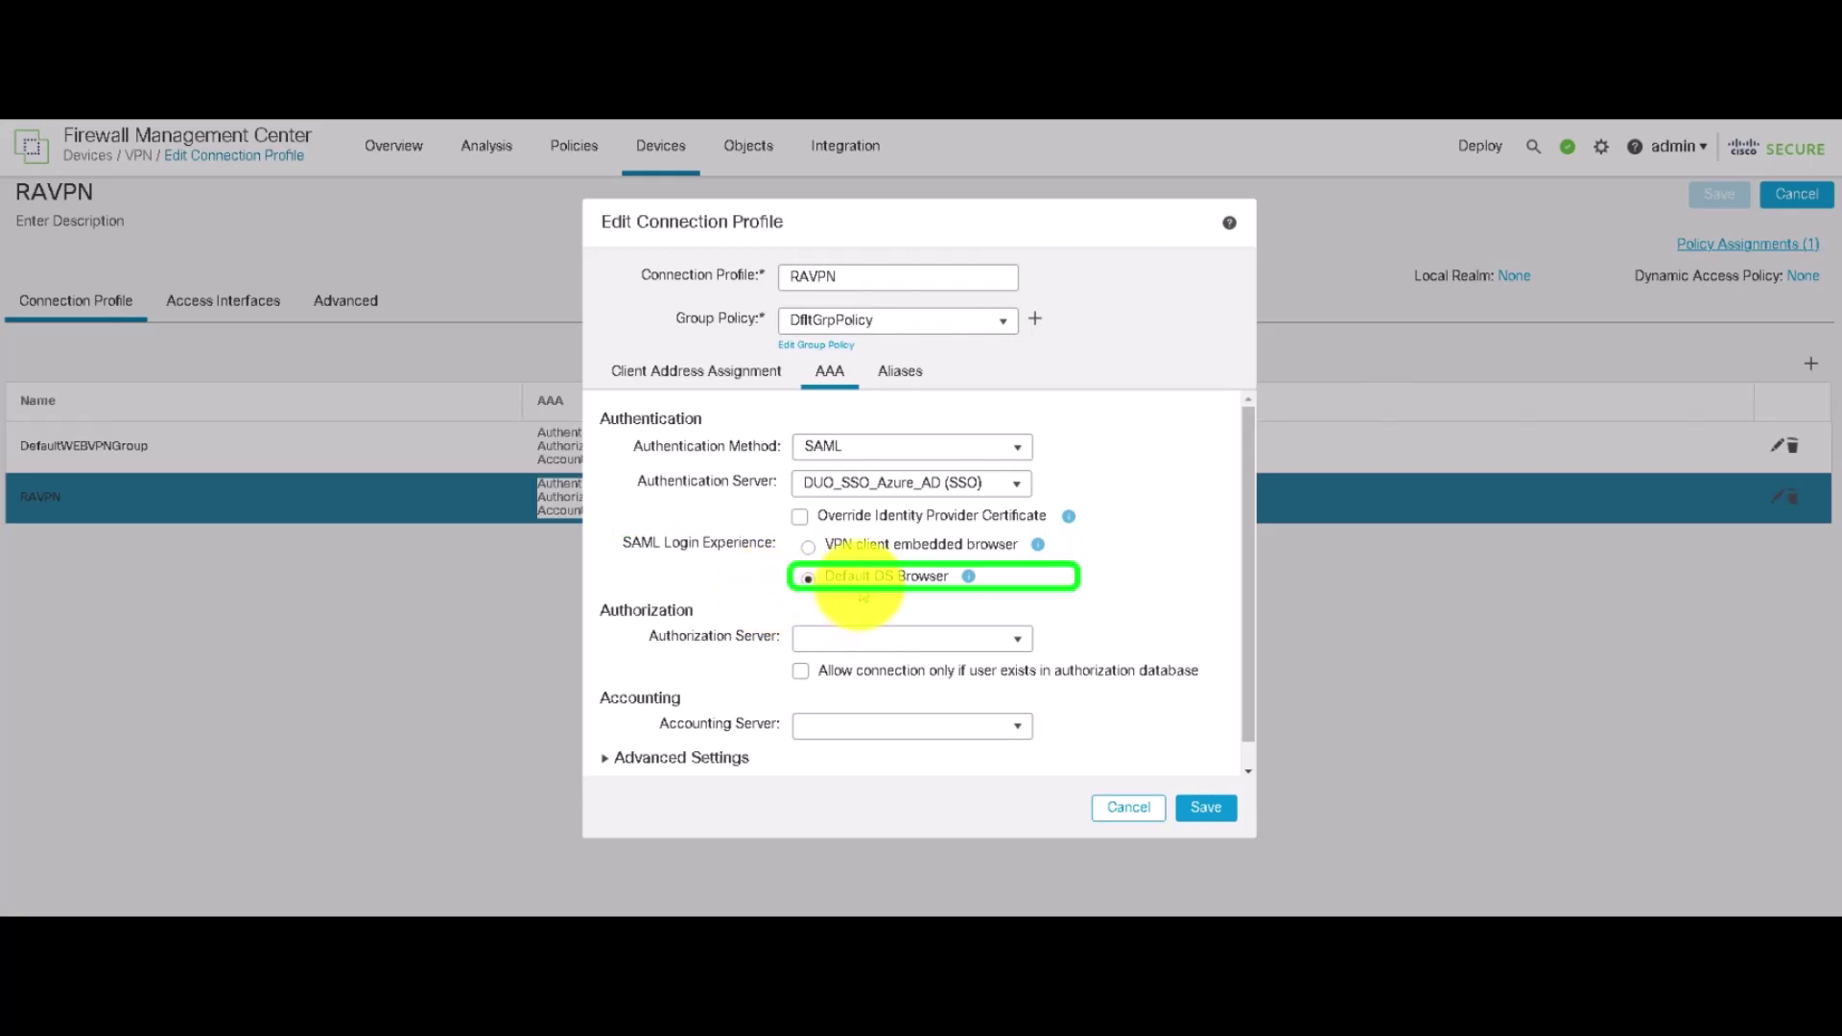
pyautogui.click(1206, 807)
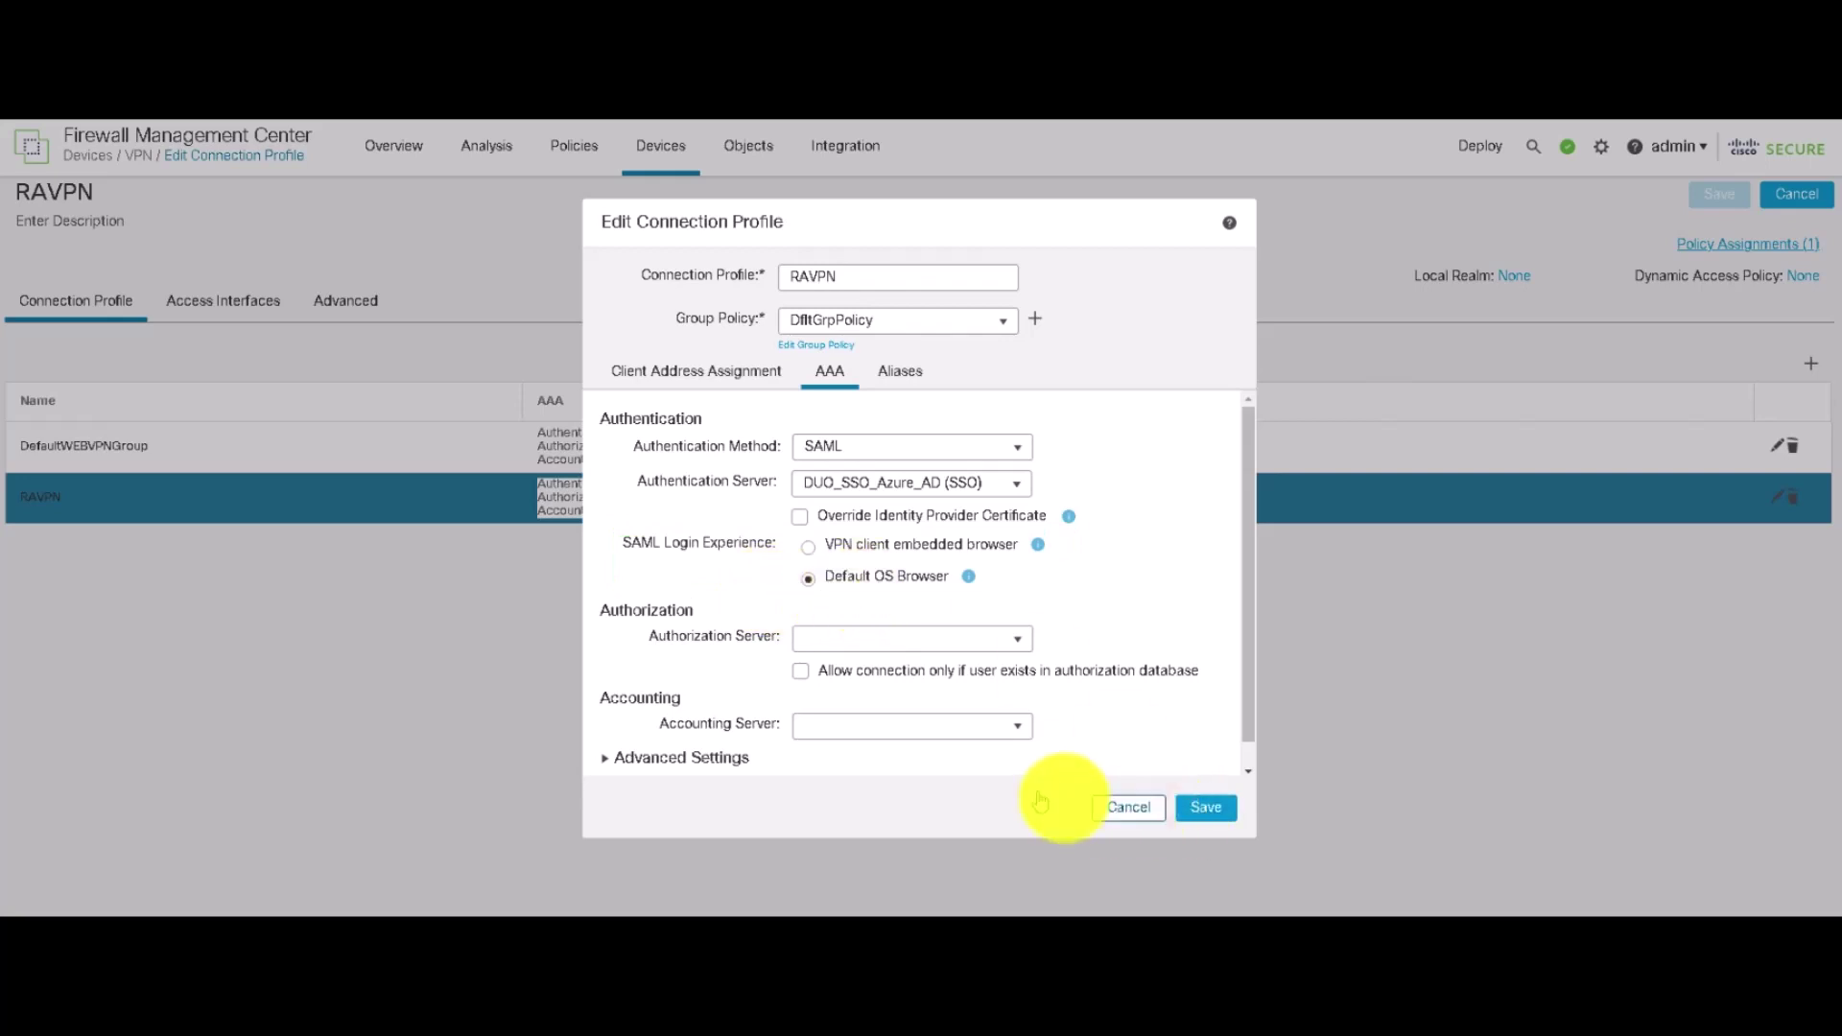
# - Check the policy's Advanced client settings, then start Secure Client's VPN connection to NGFW1
pyautogui.click(365, 312)
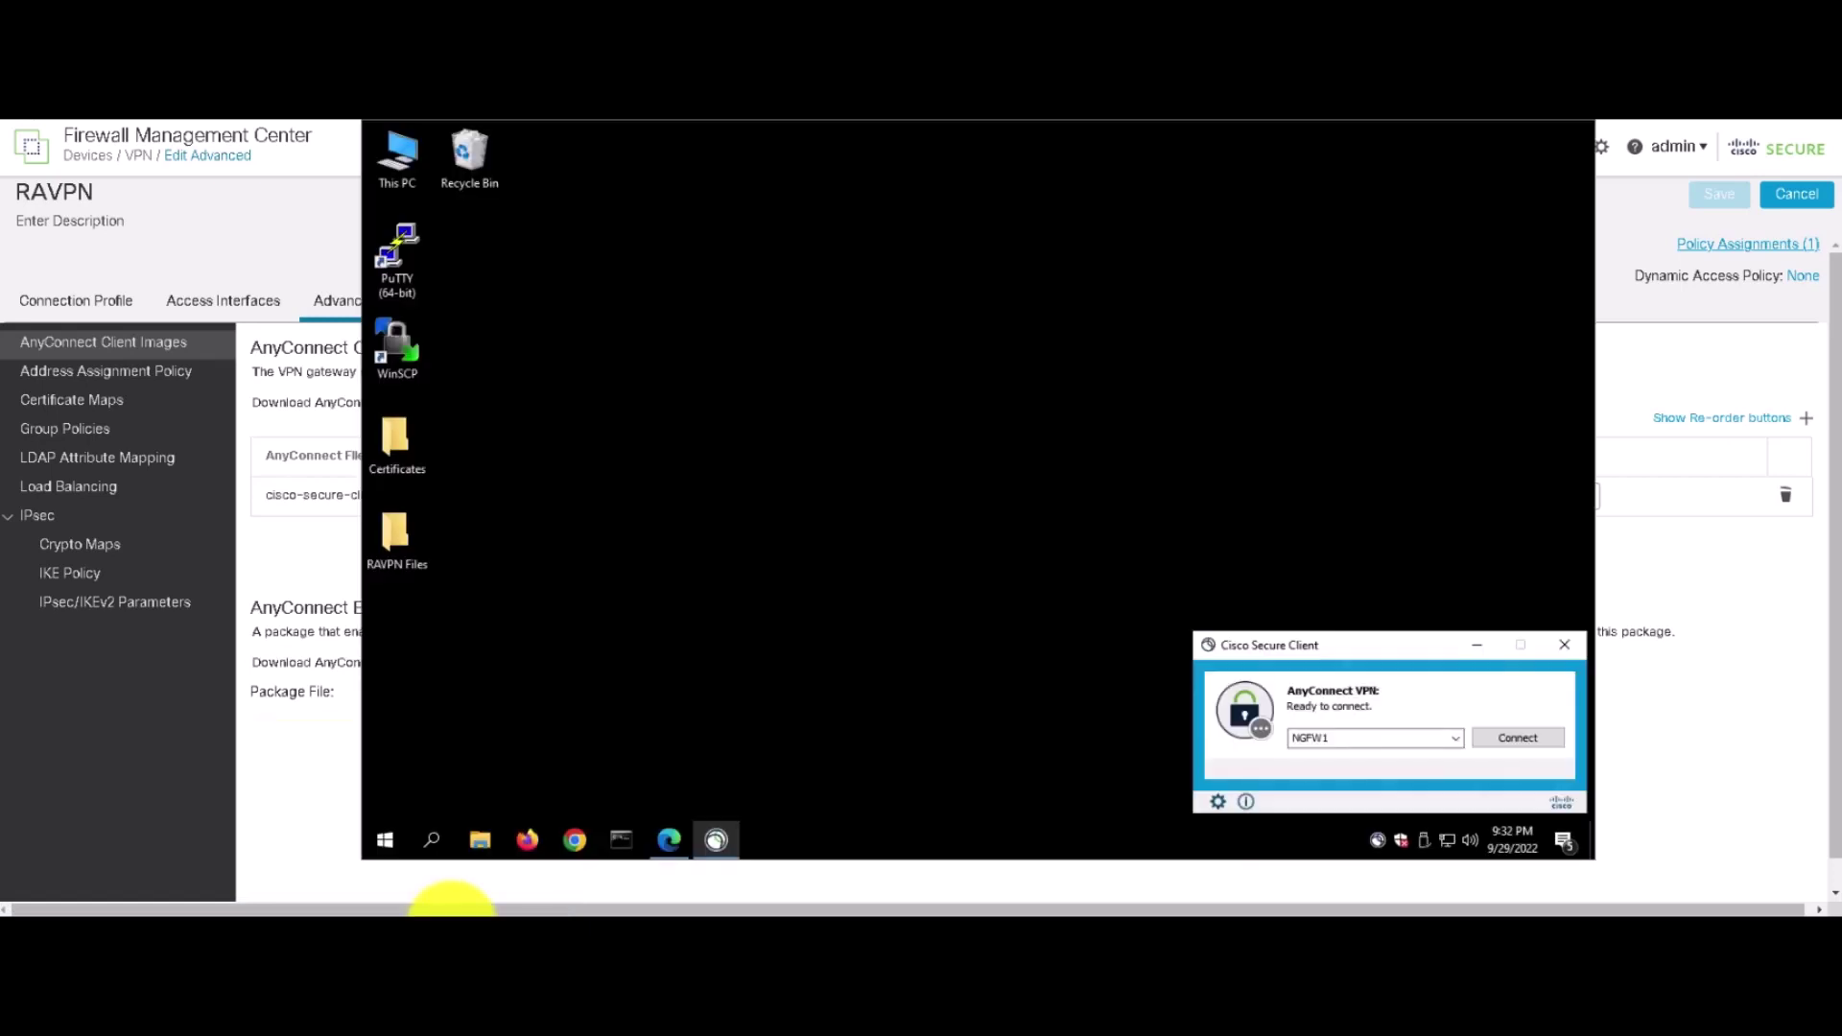
pyautogui.click(452, 913)
pyautogui.click(1487, 743)
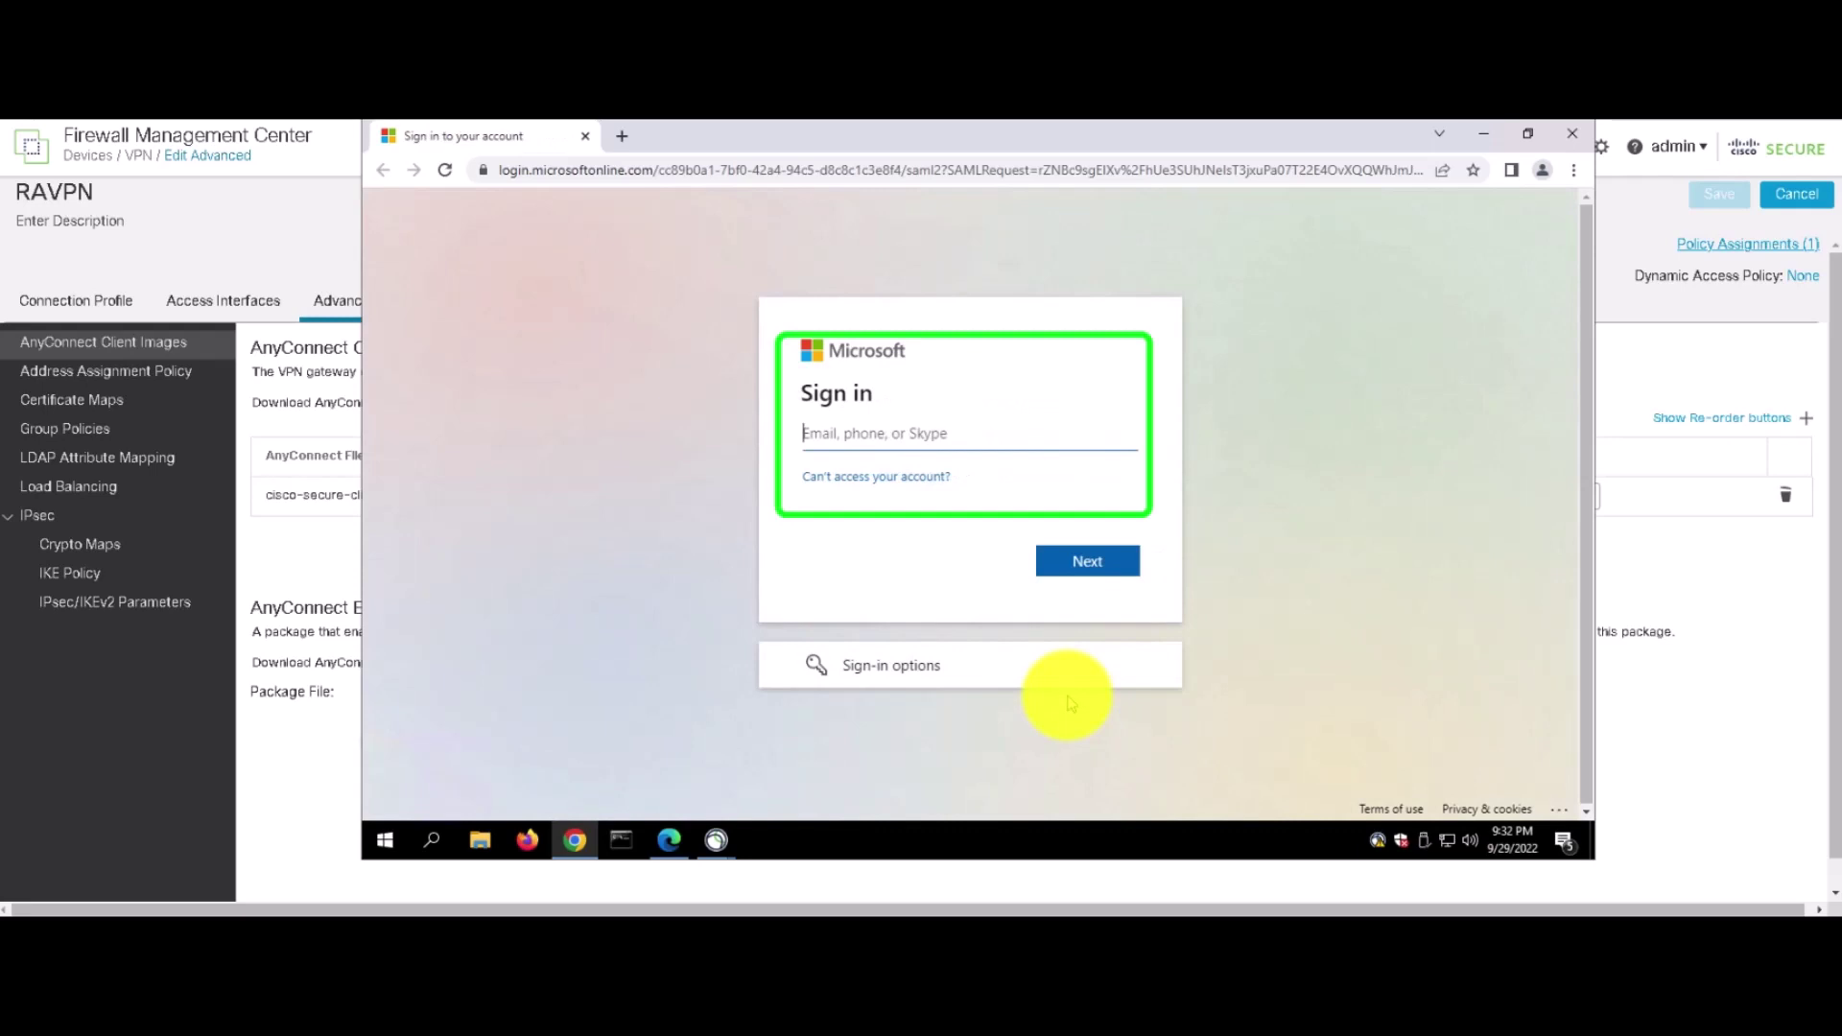
# - Sign in to Microsoft with the VPN user's pasted e-mail, stay signed in, and send a Duo push
pyautogui.click(913, 432)
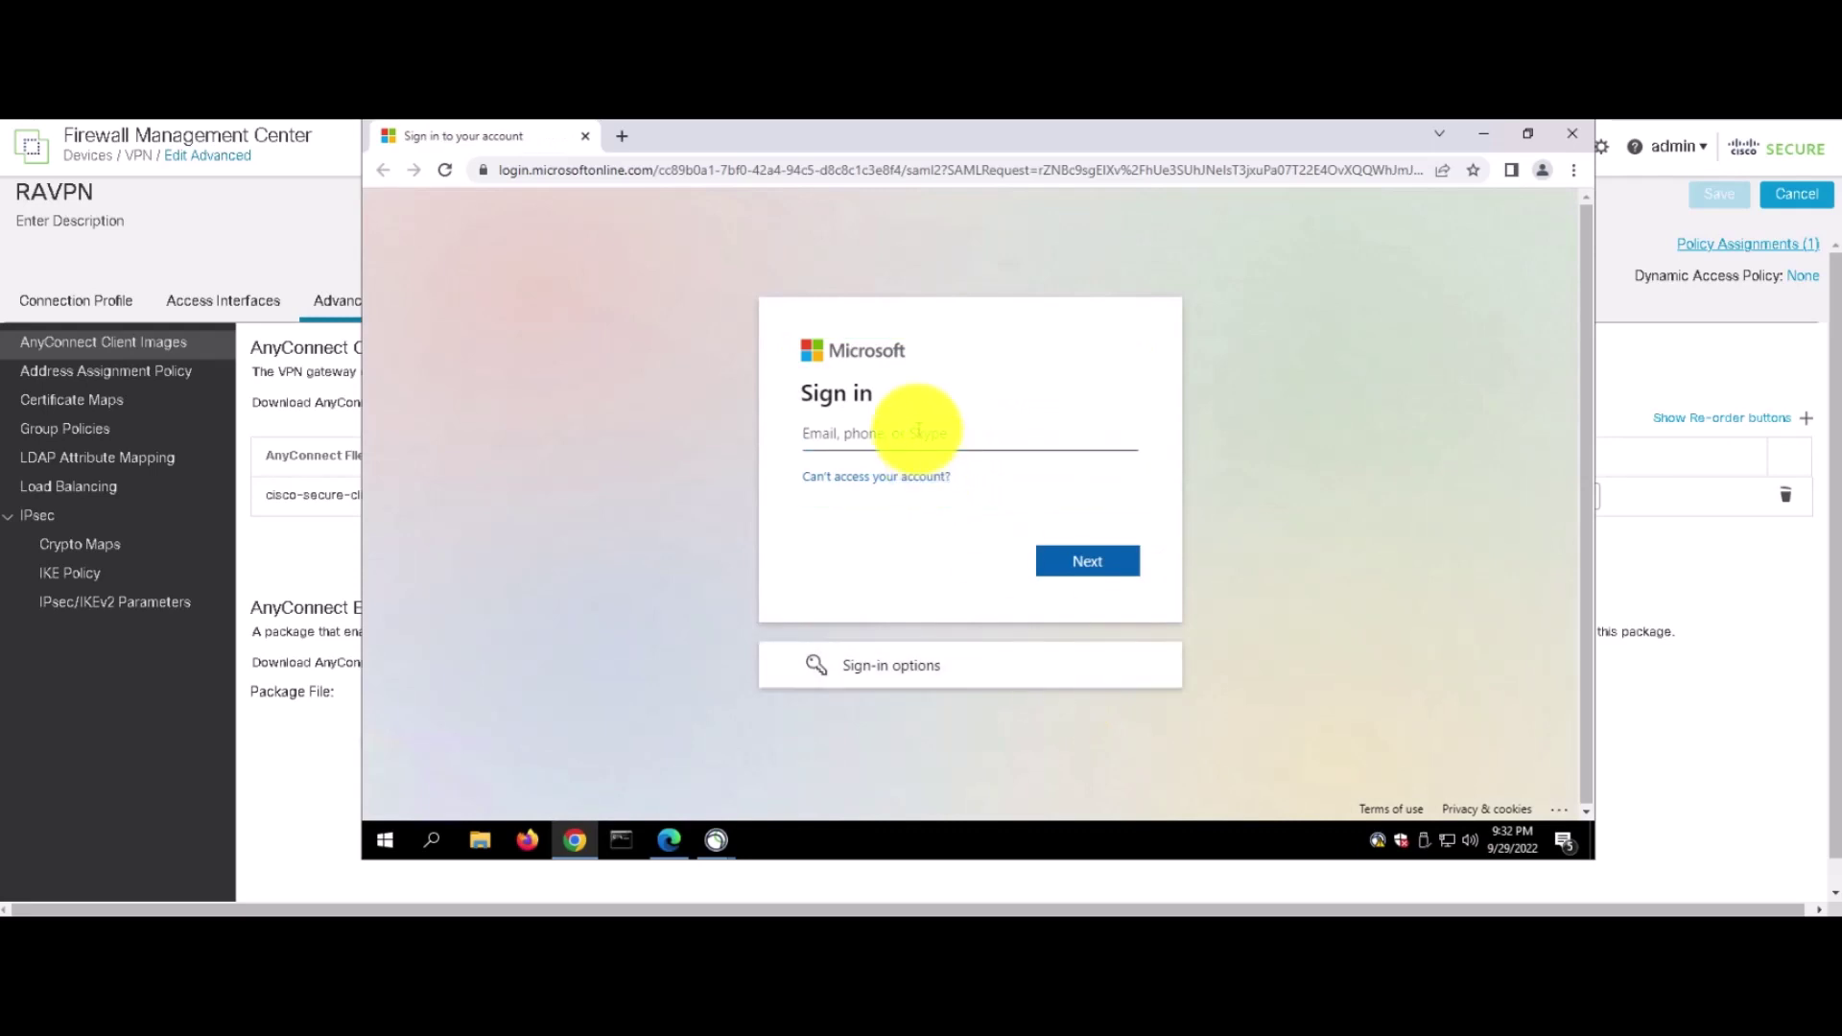
pyautogui.hotkey('ctrl', 'v')
pyautogui.press('Return')
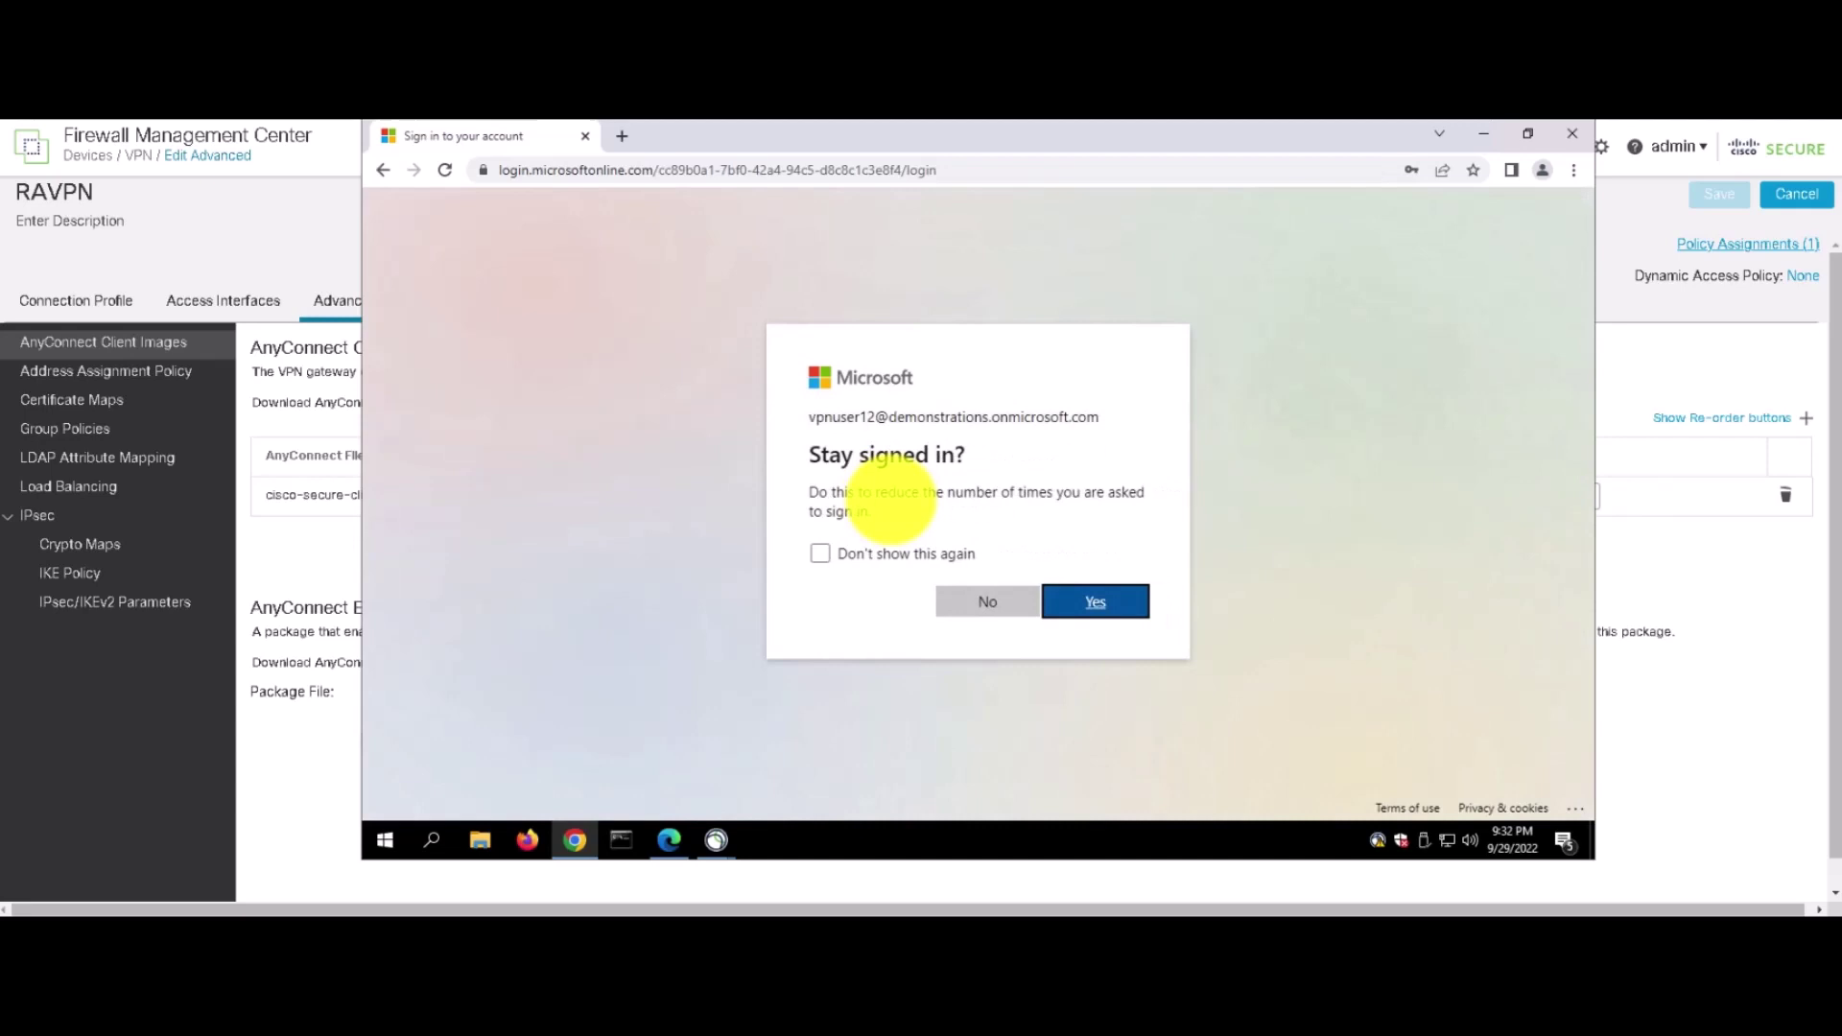
pyautogui.click(1108, 607)
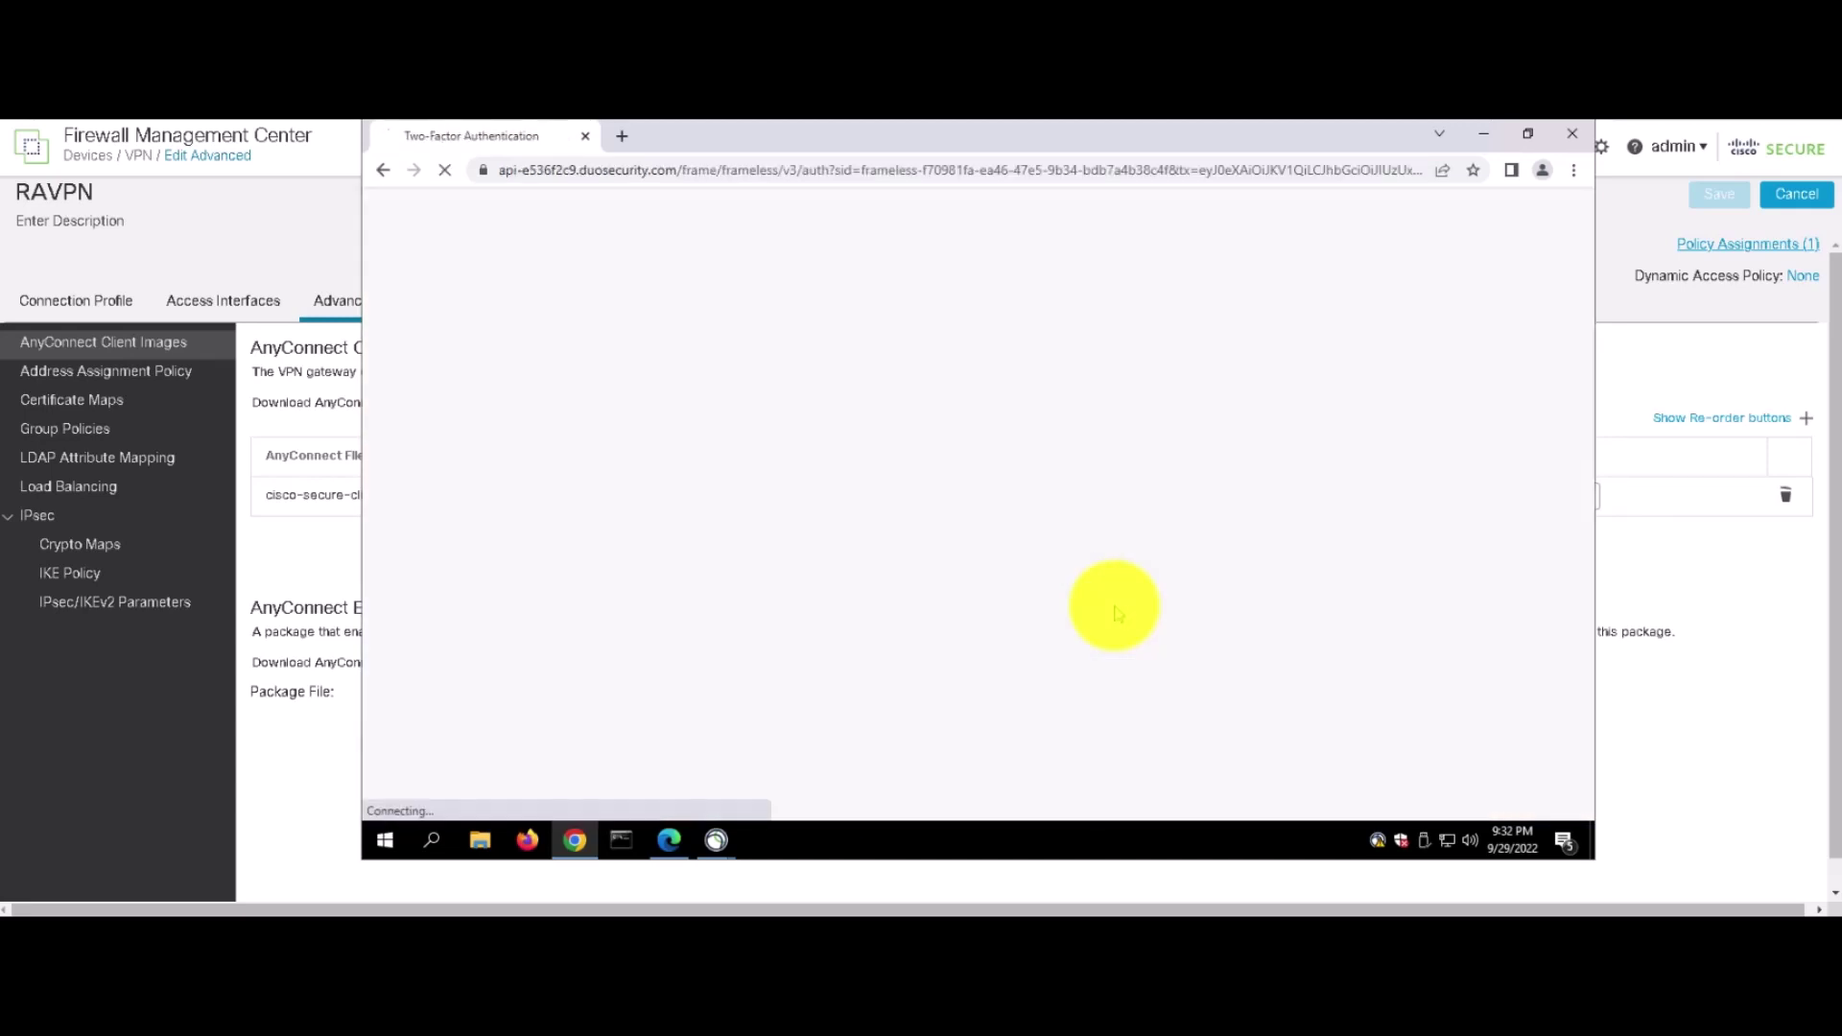
pyautogui.click(1193, 346)
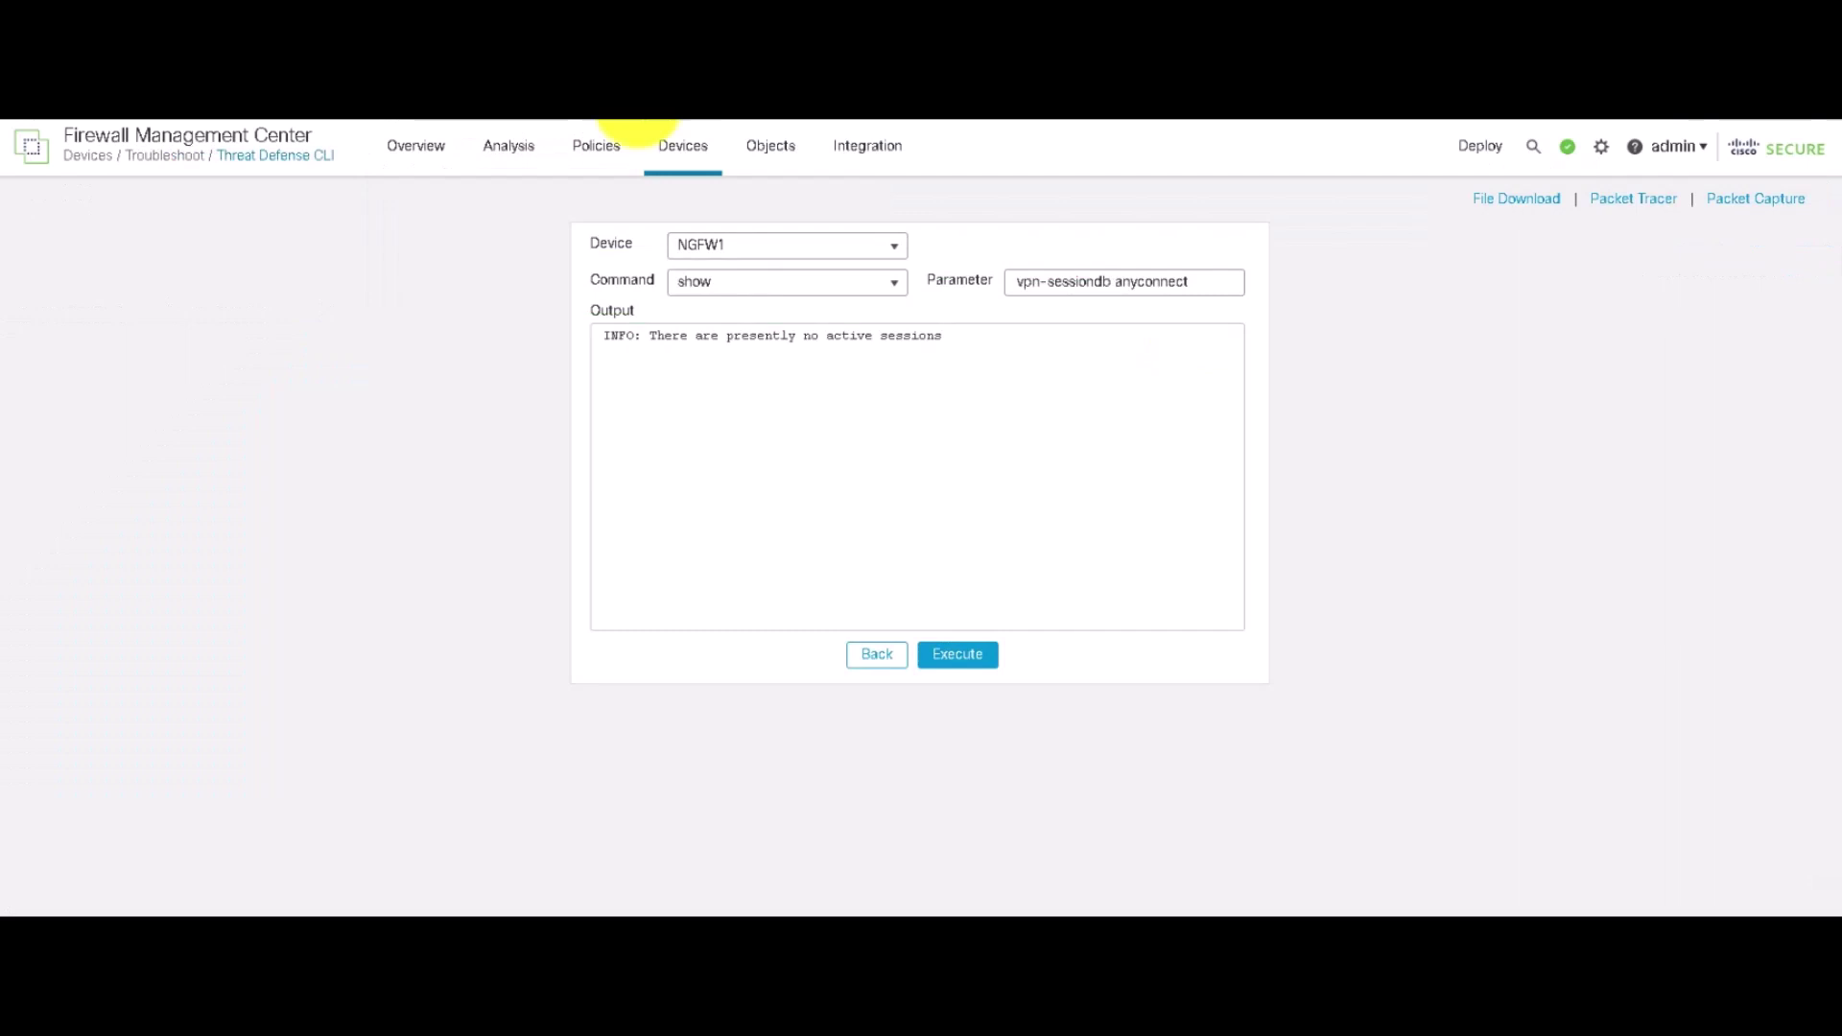
# - Rerun show vpn-sessiondb anyconnect on NGFW1 and highlight the SAML user's Username line under RAVPN
pyautogui.click(957, 654)
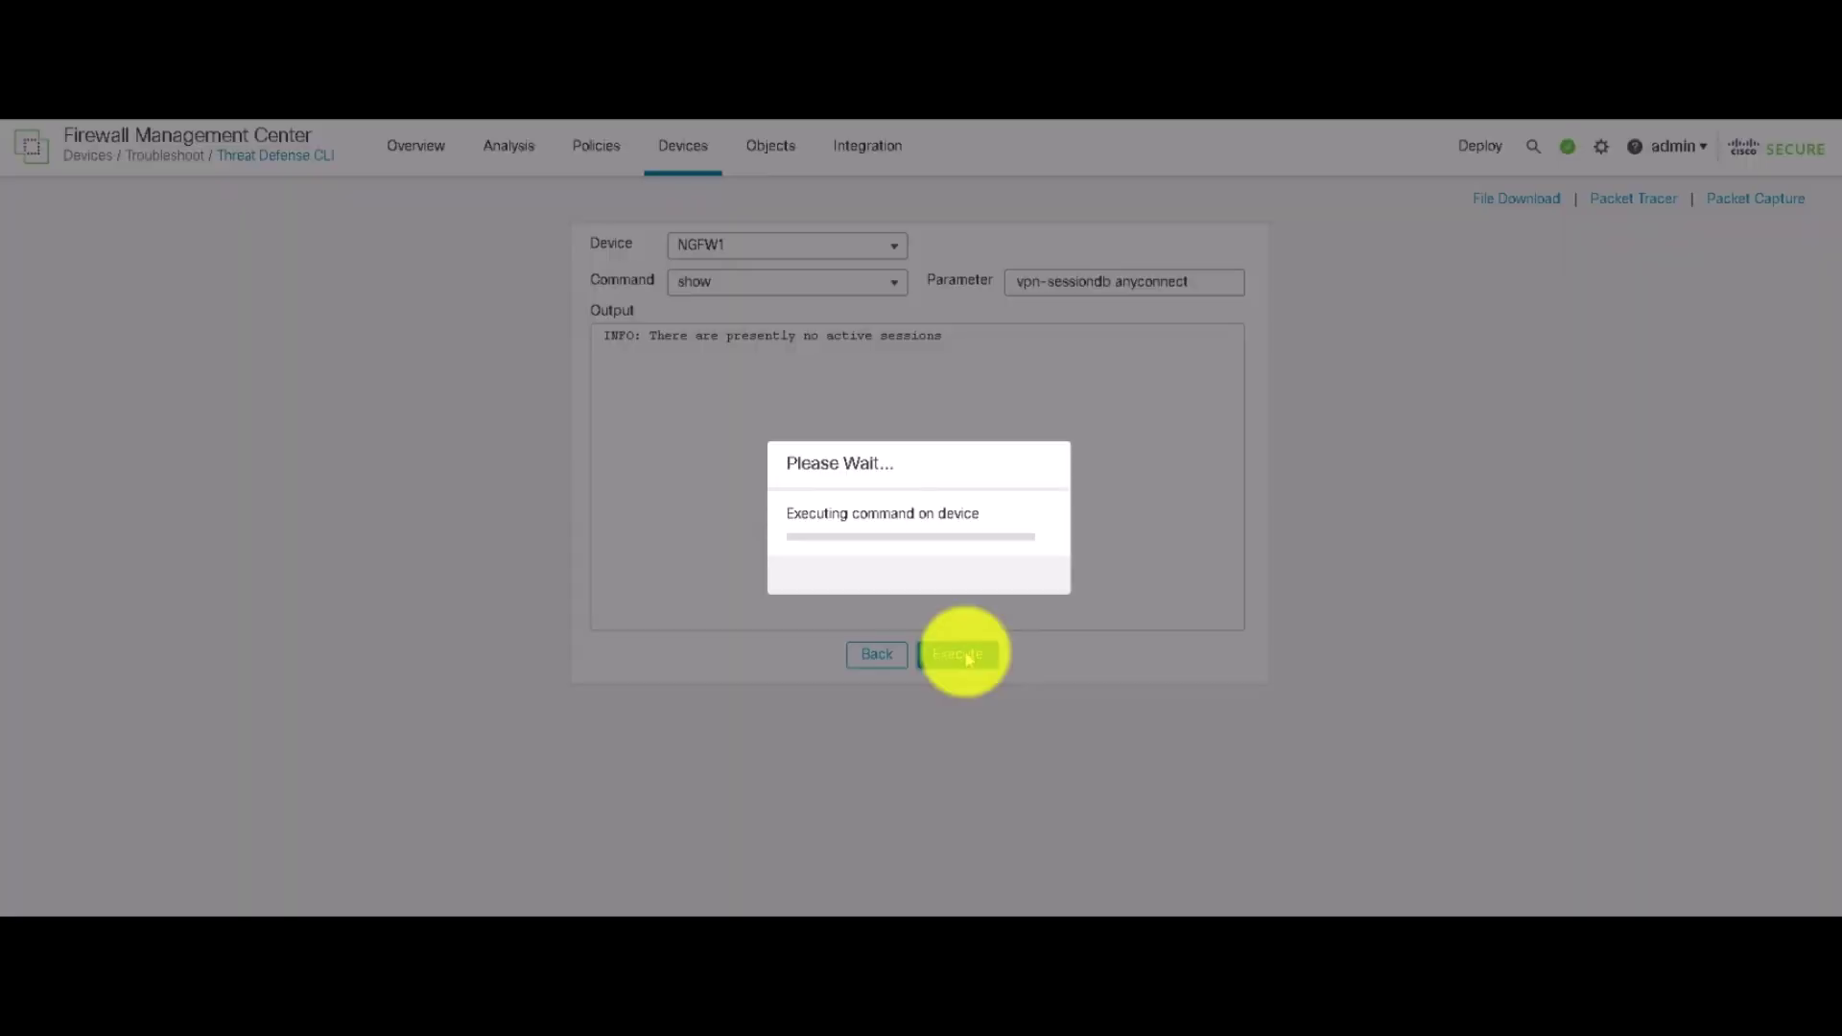
pyautogui.moveTo(718, 383); pyautogui.dragTo(780, 385)
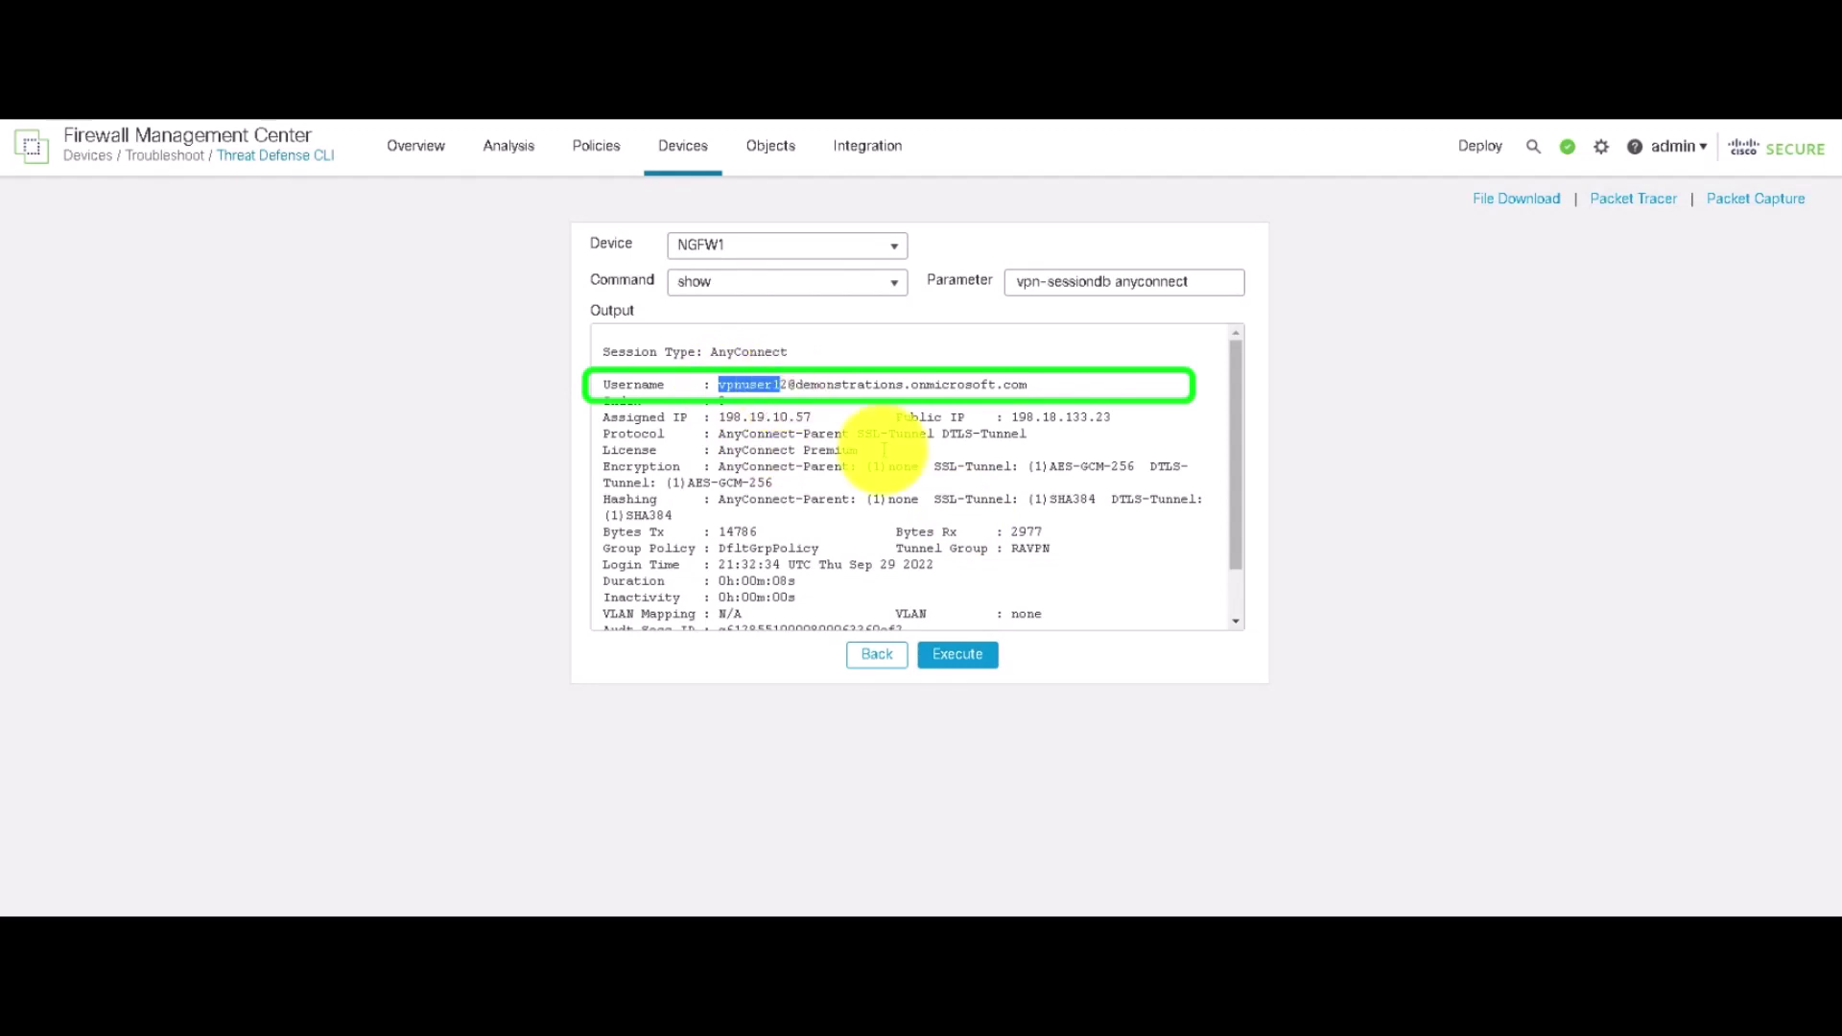